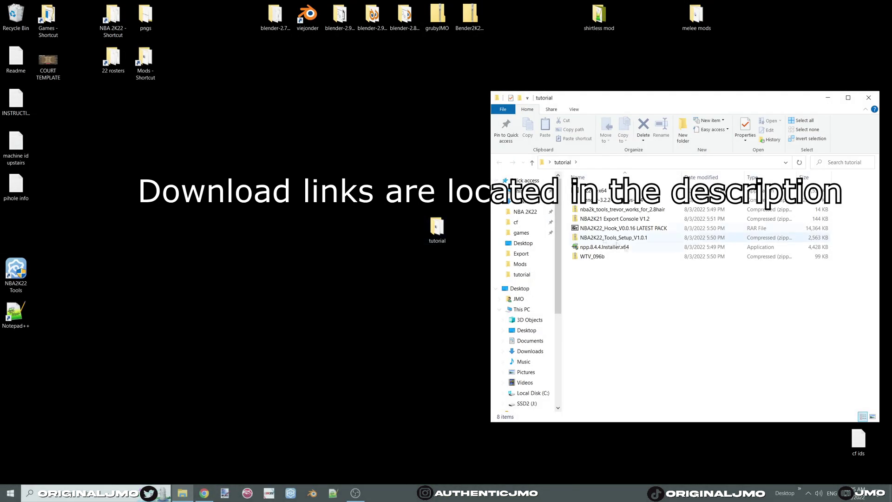
Step: Extract the blender-3.2.2-windows-x64 folder from its archive to the desktop and launch Blender from it
double_click(627, 200)
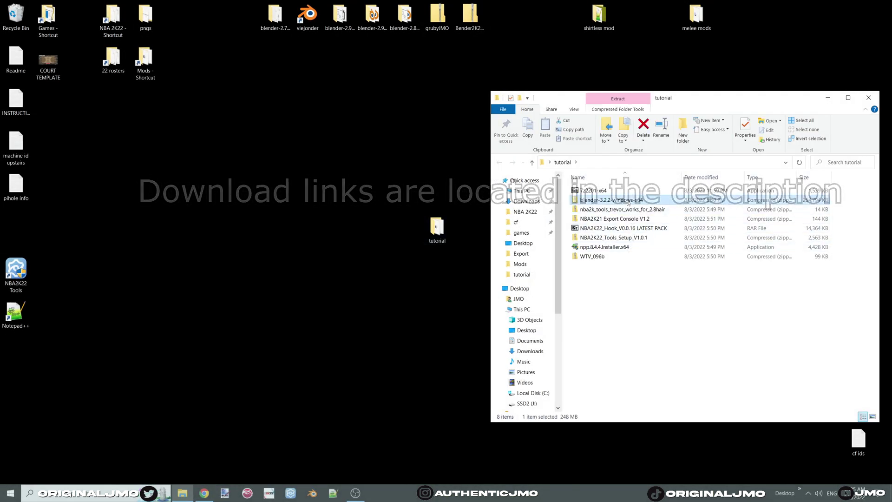
drag(595, 198, 15, 241)
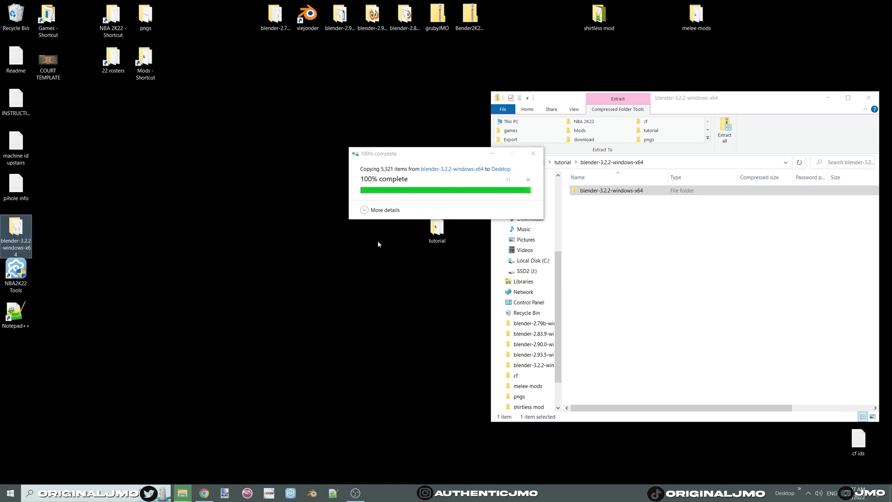
double_click(16, 228)
double_click(102, 165)
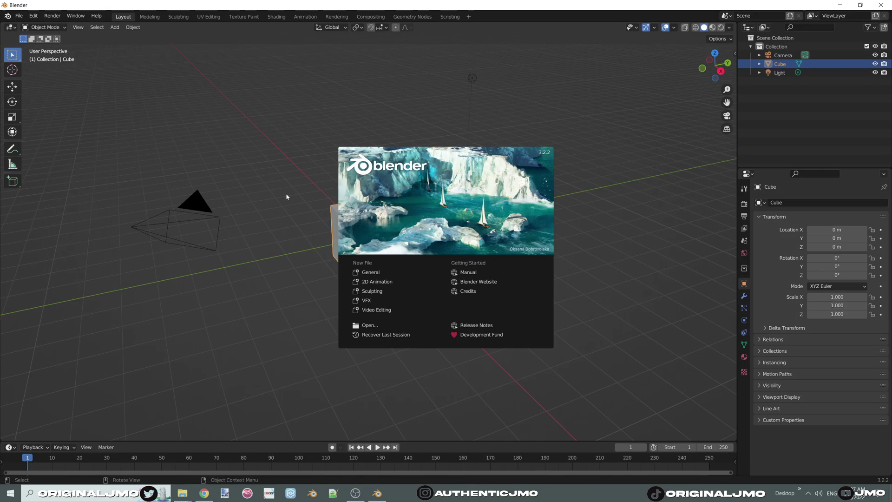
Step: Install the add-on nba2k_tools_trevor_works_for_2.8hair.zip from the desktop's tutorial folder through the Blender preferences
click(287, 195)
click(18, 16)
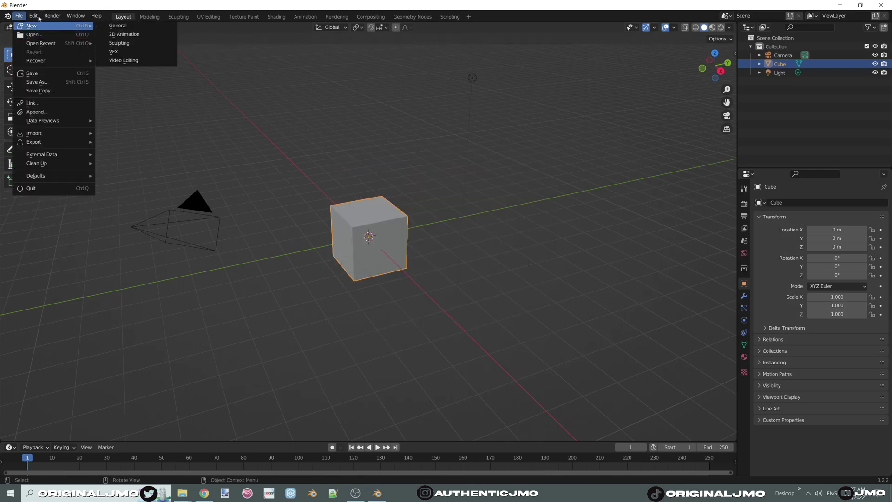
mouse_move(40, 19)
click(51, 140)
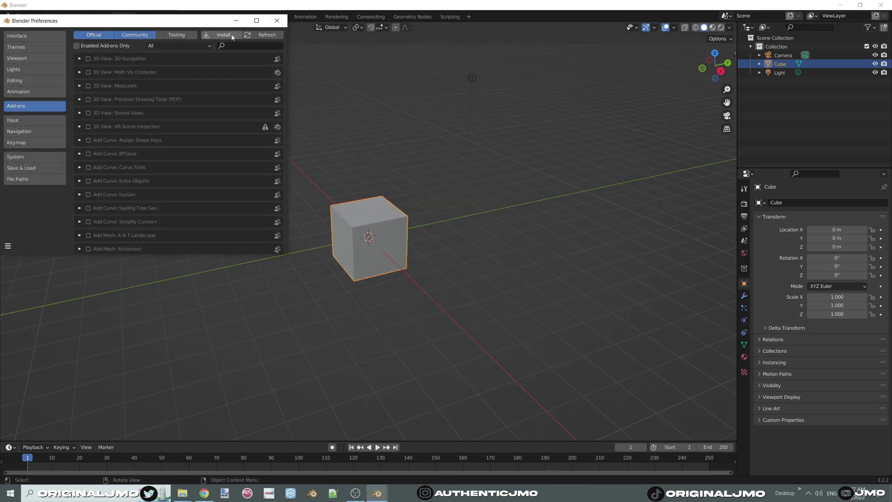
click(224, 34)
click(29, 88)
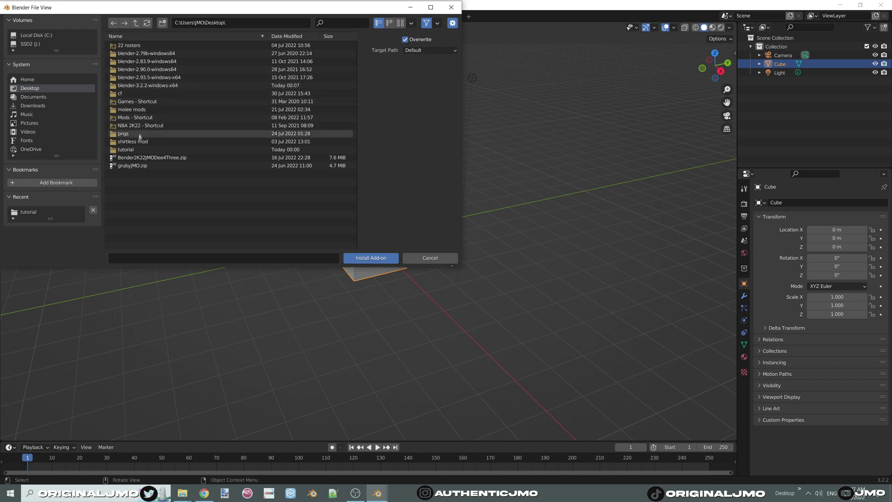
click(132, 149)
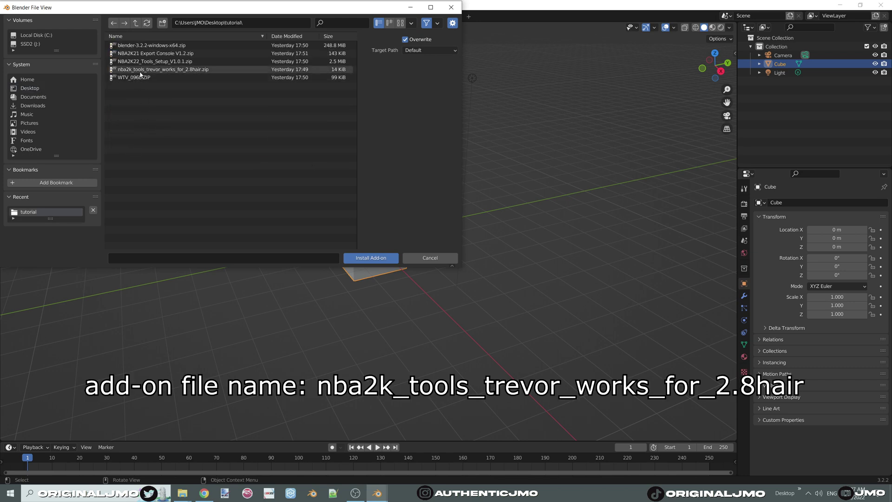
double_click(163, 69)
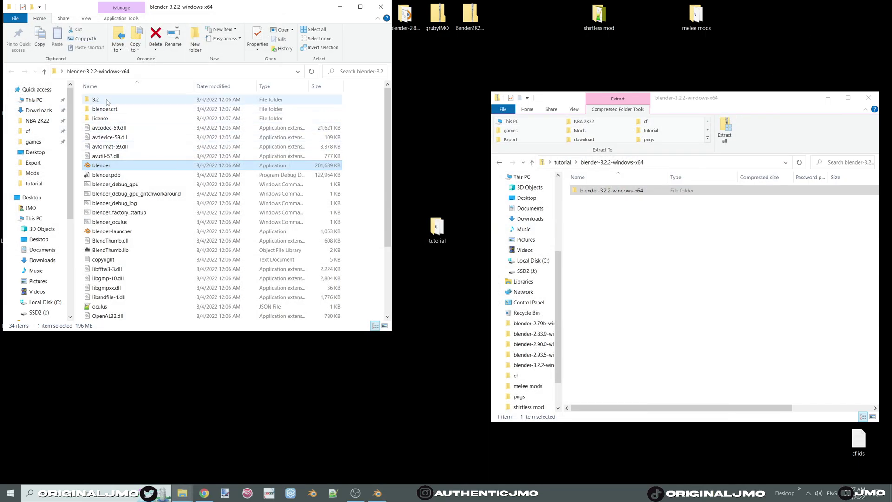
Step: Copy everything except the readme from the add-on archive's nba2k_tools folder into blender-3.2.2-windows-x64\3.2\scripts\addons
double_click(107, 101)
double_click(105, 118)
double_click(110, 103)
click(532, 163)
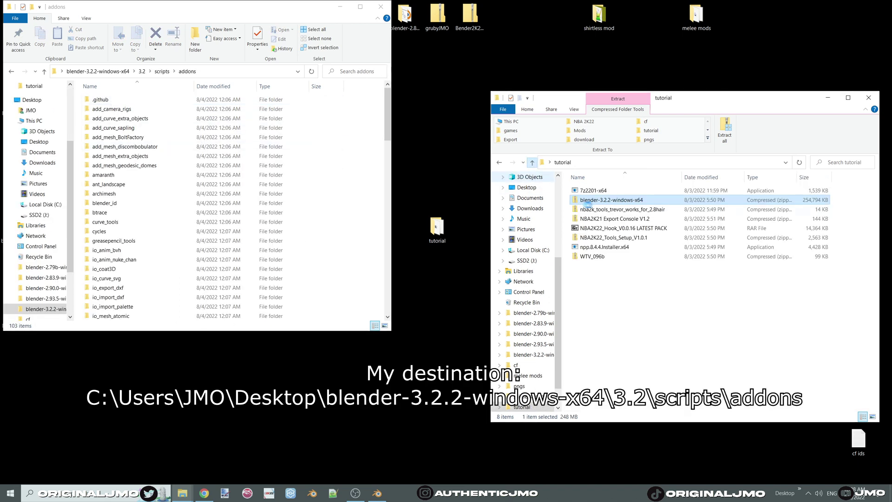
double_click(610, 209)
double_click(599, 191)
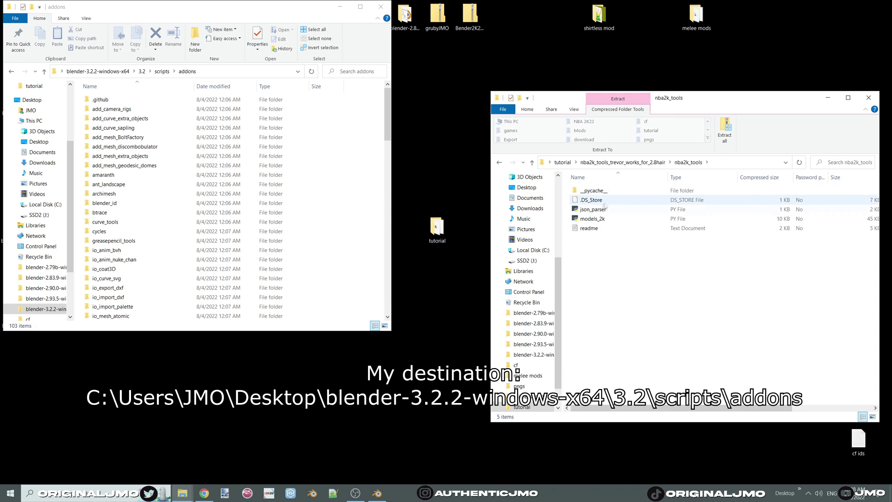
drag(572, 185, 600, 251)
ctrl+click(599, 229)
drag(608, 217, 370, 195)
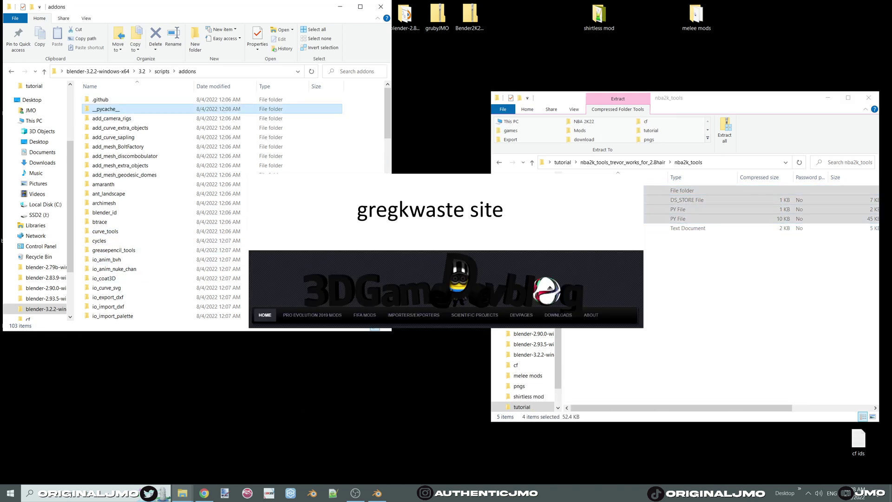
Step: Close the tutorial folder, relaunch Blender from the blender-3.2.2-windows-x64 folder and show the scene properties
drag(698, 102, 605, 101)
click(775, 98)
click(377, 494)
double_click(104, 171)
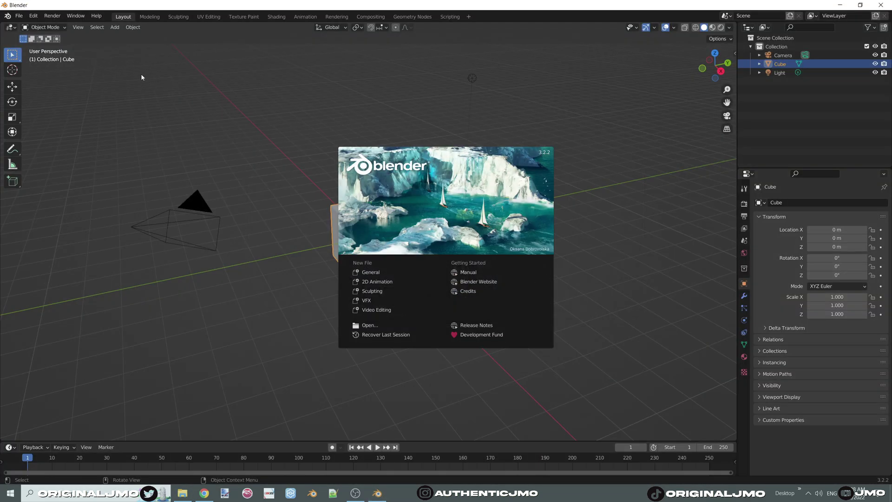
click(711, 273)
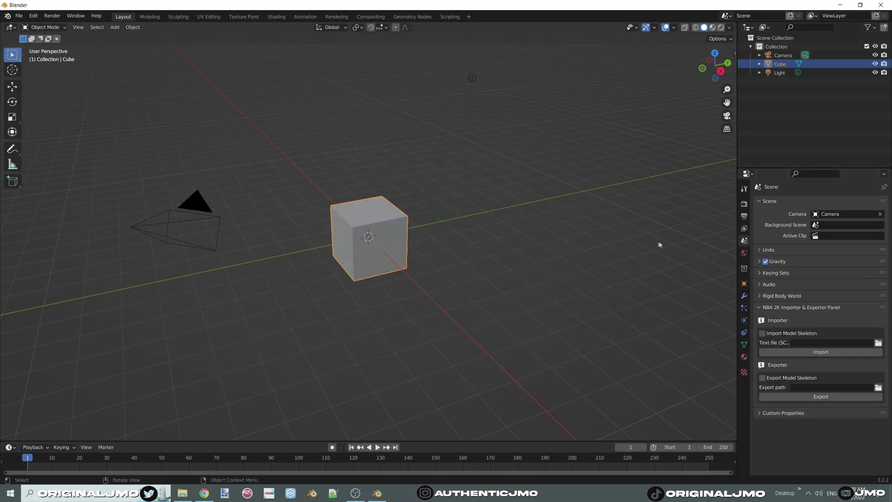
Step: Check the NBA 2K Model Importer & Exporter entry among the Community add-ons in the preferences
click(20, 16)
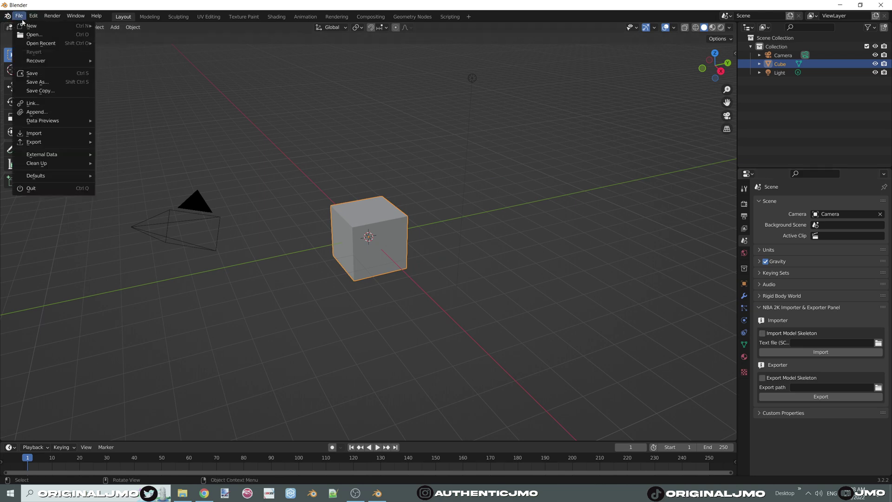
mouse_move(34, 16)
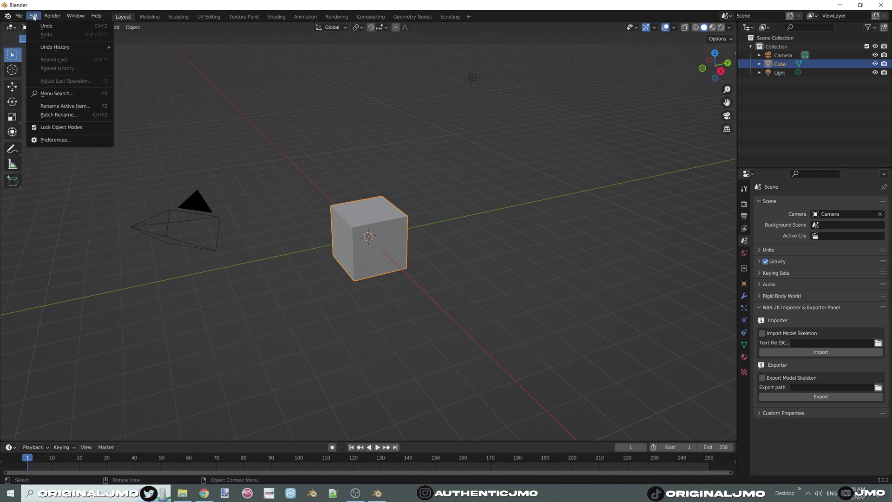
click(60, 142)
click(148, 38)
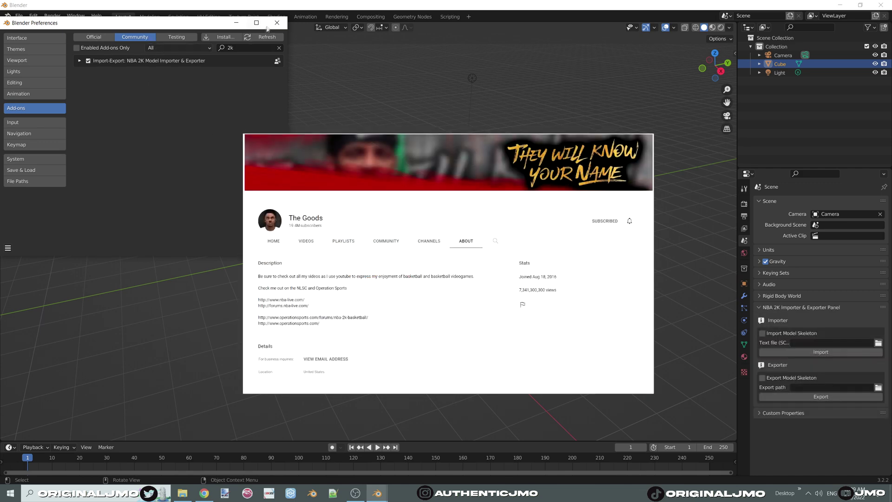
click(276, 26)
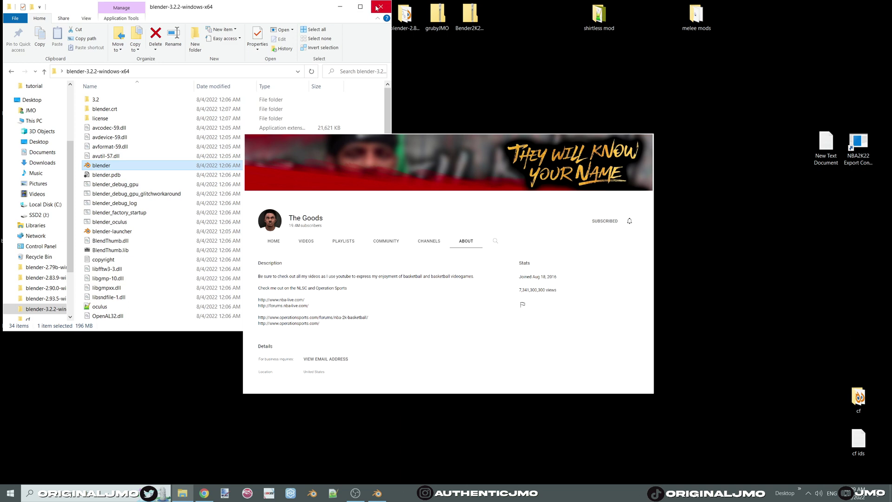
Step: Close the Blender folder and install 7-Zip with the 7z2201-x64 installer from the tutorial folder
click(379, 7)
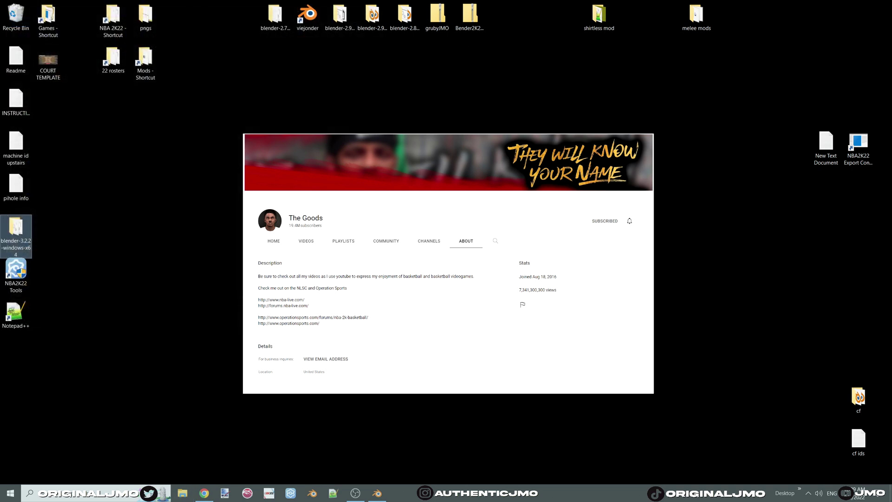
double_click(502, 192)
click(438, 274)
click(437, 275)
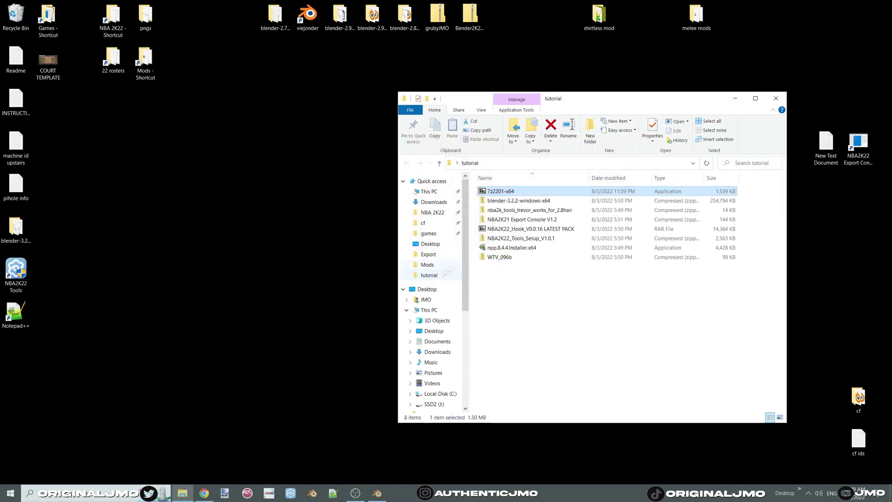
Step: Install Notepad++ with npp.8.4.4.Installer.x64, keeping the default options, and run it
double_click(525, 248)
click(458, 263)
click(490, 315)
click(491, 315)
click(491, 315)
click(491, 315)
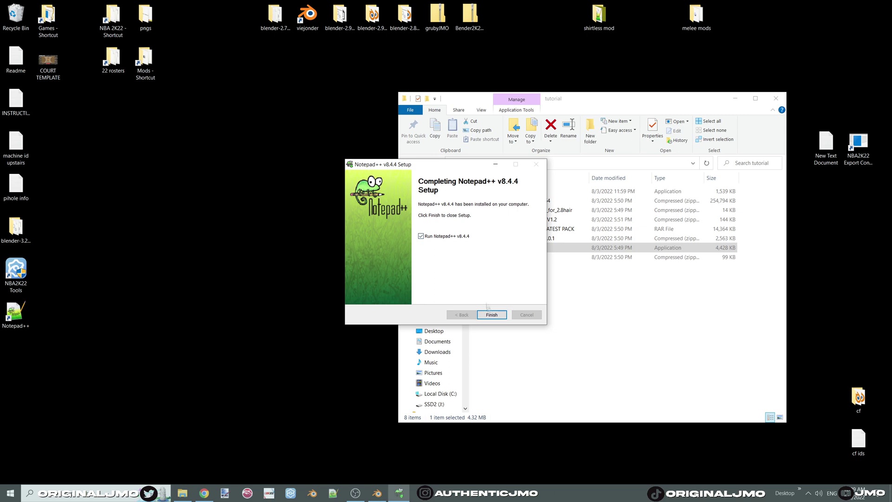
click(40, 39)
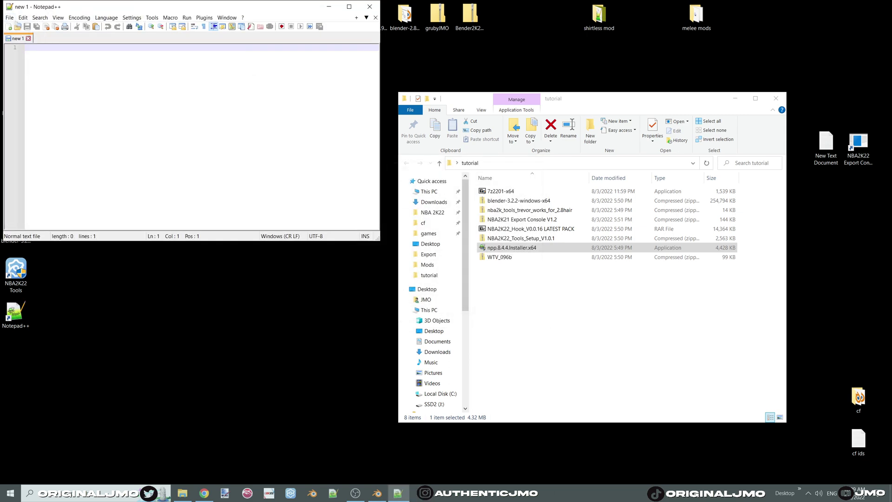
Step: Open the manifest file from the NBA 2K22 game folder in Notepad++, and minimize the editor
click(10, 17)
click(25, 38)
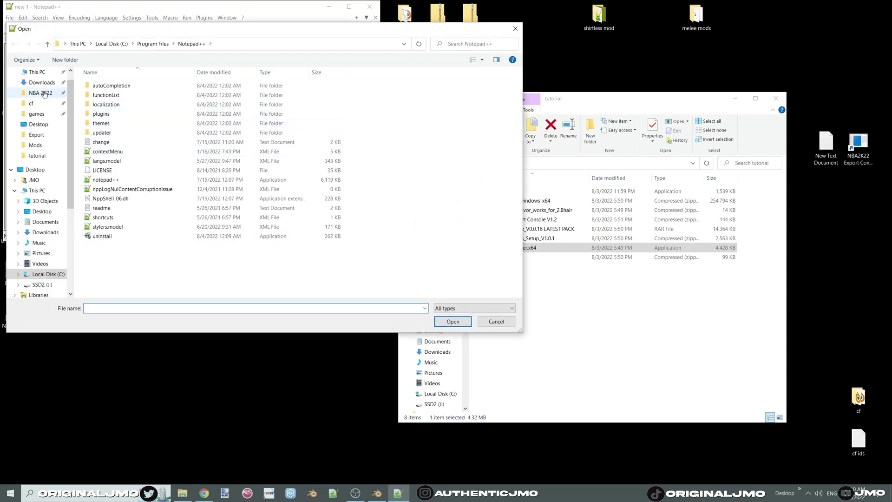
click(44, 94)
scroll(366, 129, down, 5)
scroll(367, 130, up, 5)
click(303, 234)
text(manifest)
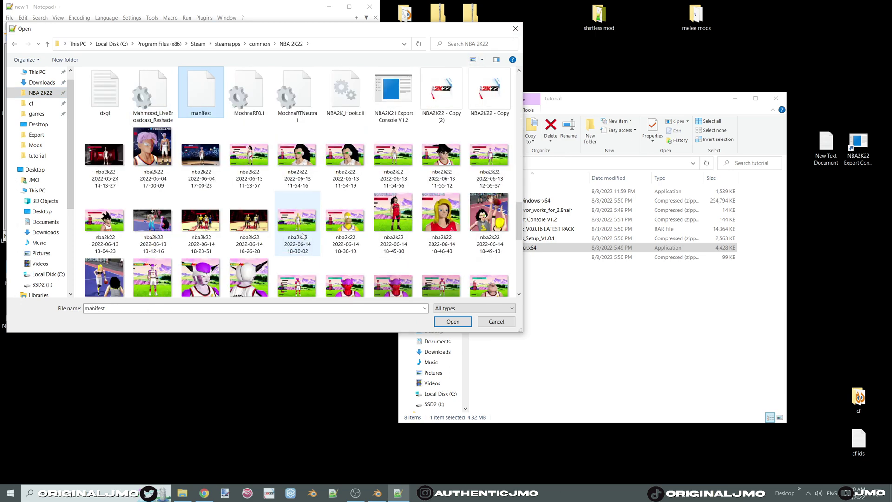
key(Return)
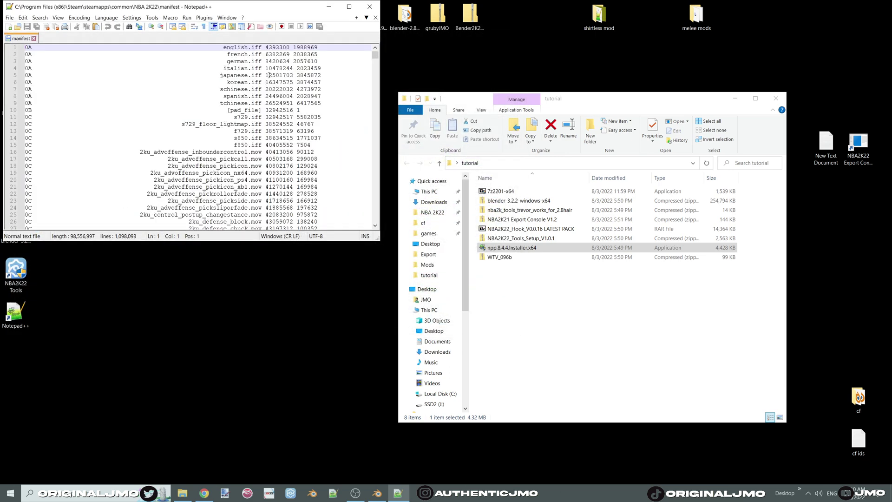
click(328, 6)
Step: Open the WTV_096b archive, then switch to Steam and browse the local files of NBA 2K22
double_click(500, 258)
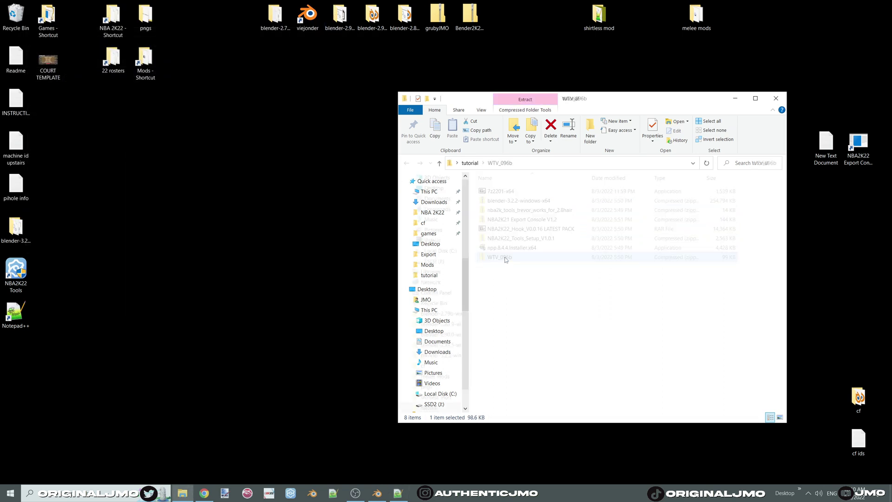
click(495, 203)
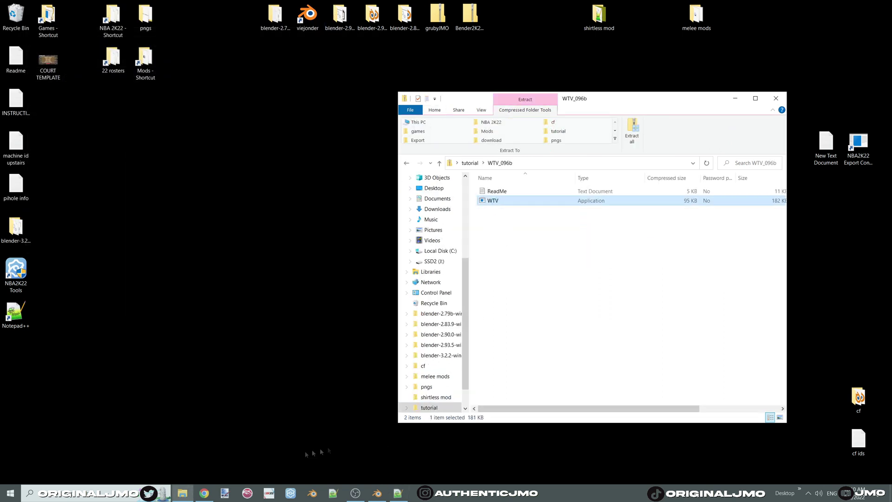
click(809, 494)
click(809, 459)
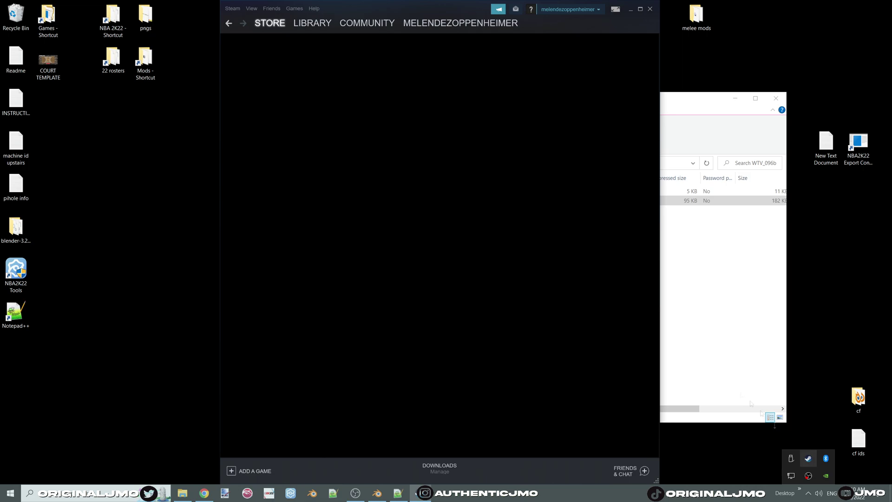
click(314, 25)
right_click(260, 163)
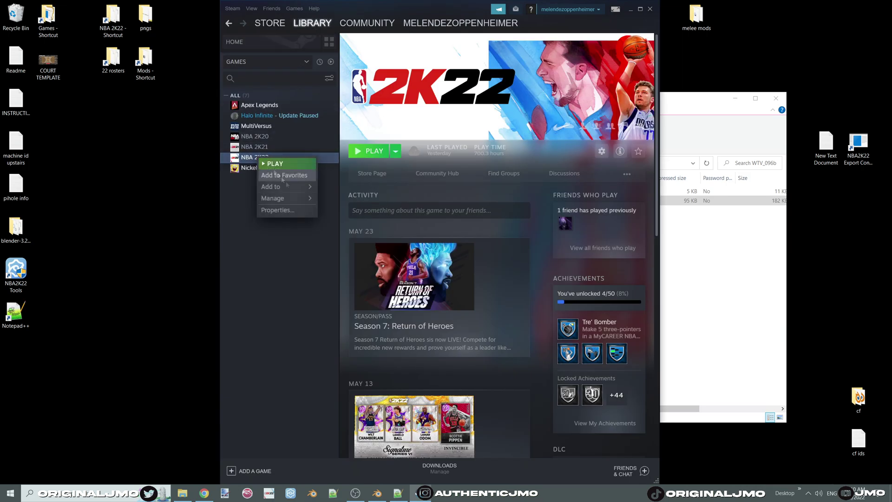
mouse_move(279, 199)
click(350, 222)
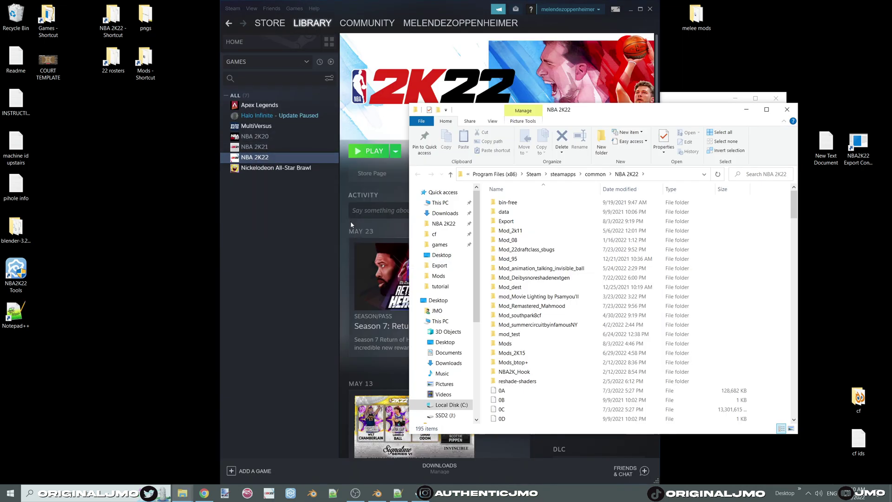
Step: Arrange the two folder windows side by side and copy WTV from its archive into the NBA 2K22 game folder
click(631, 9)
drag(616, 110, 268, 92)
drag(479, 98, 537, 97)
drag(553, 199, 390, 363)
click(531, 198)
Step: Copy NBA2K22_Tools_Setup_V1.0.1 from its archive into the NBA 2K22 game folder, replacing the existing file
click(498, 161)
click(587, 237)
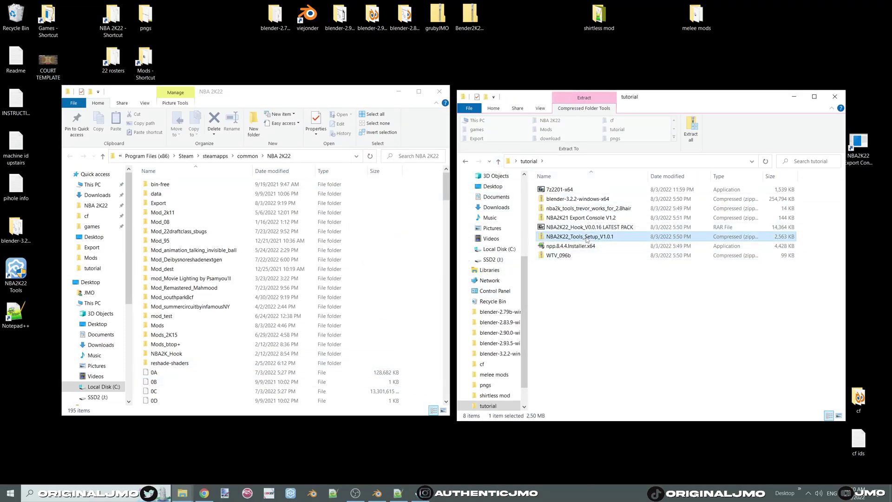
double_click(587, 237)
drag(581, 189, 288, 251)
click(423, 212)
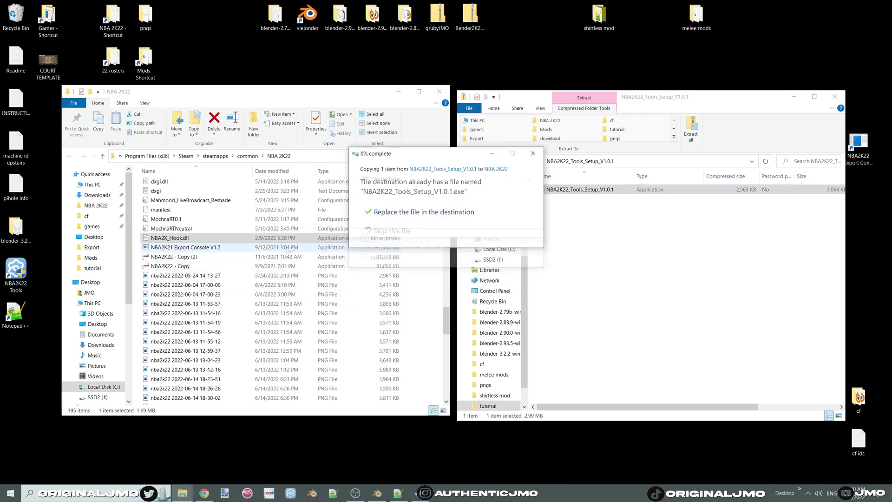
Step: Run NBA2K22_Tools_Setup_V1.0.1 to install and launch NBA2K Tools, and minimize it
double_click(210, 401)
click(353, 183)
click(474, 325)
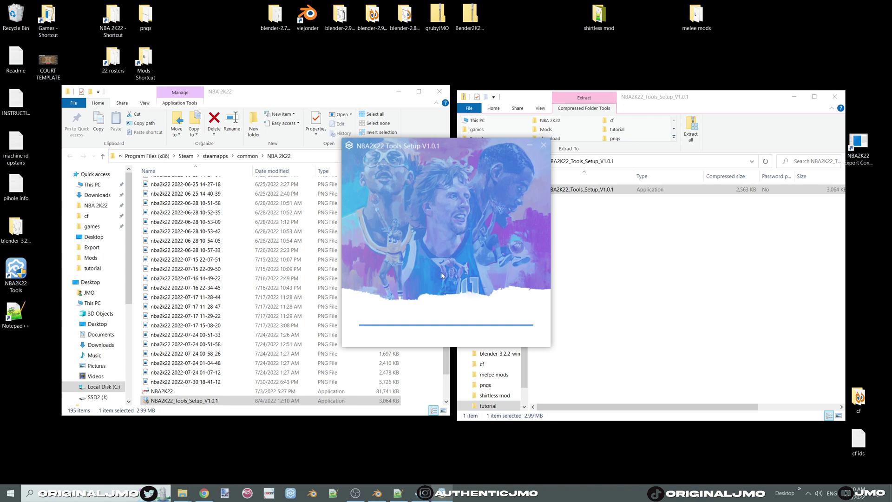
click(446, 327)
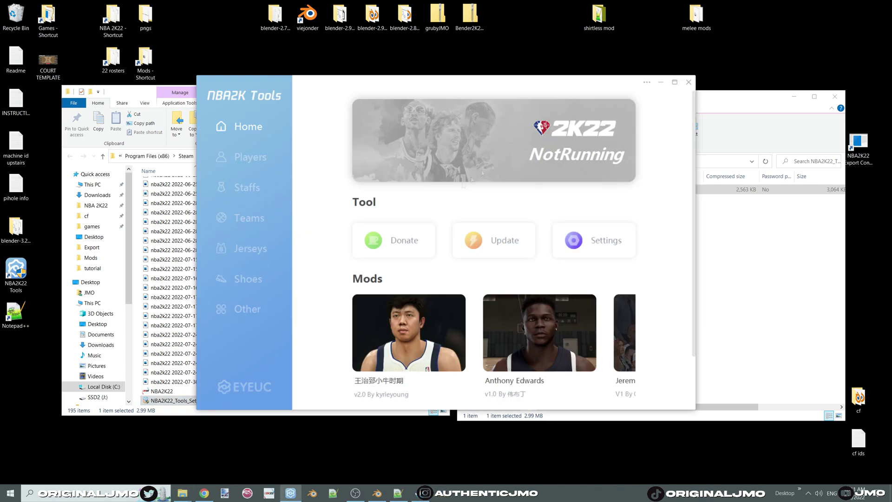
click(661, 82)
Step: Set RAR files to open with 7-Zip File Manager through the properties of the NBA2K22_Hook_V0.0.16 LATEST PACK archive
click(498, 161)
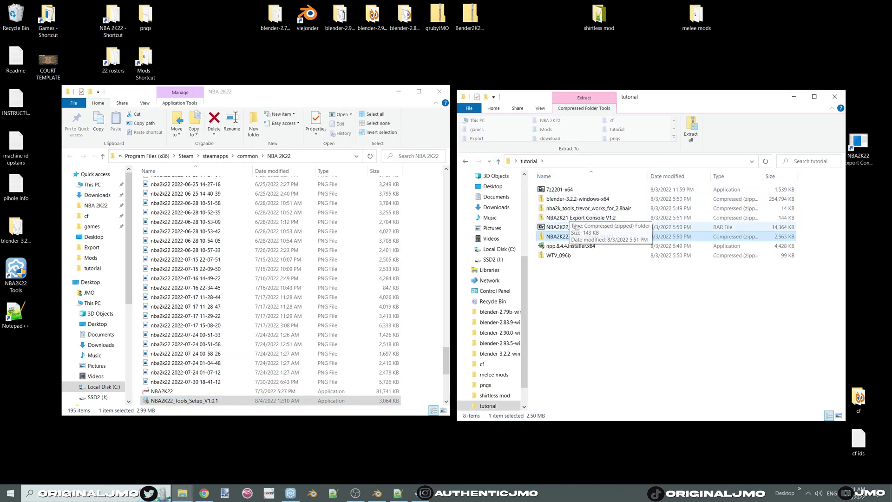
right_click(590, 228)
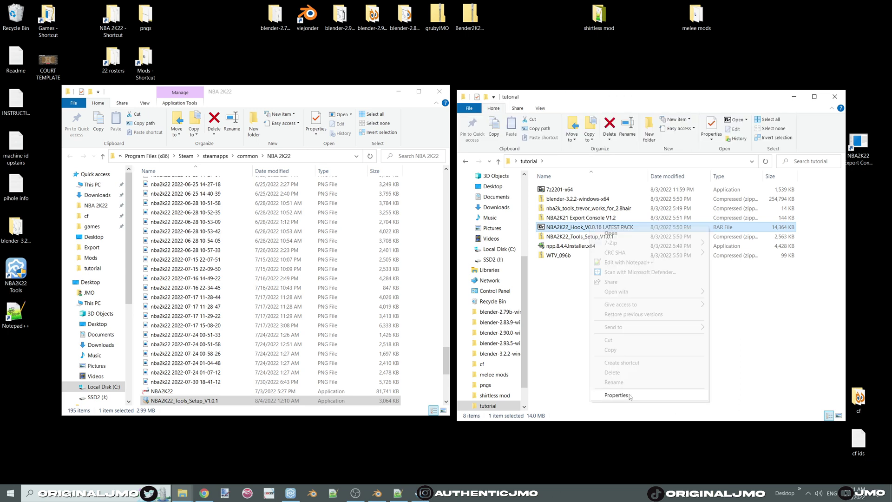
click(605, 396)
click(709, 294)
click(389, 266)
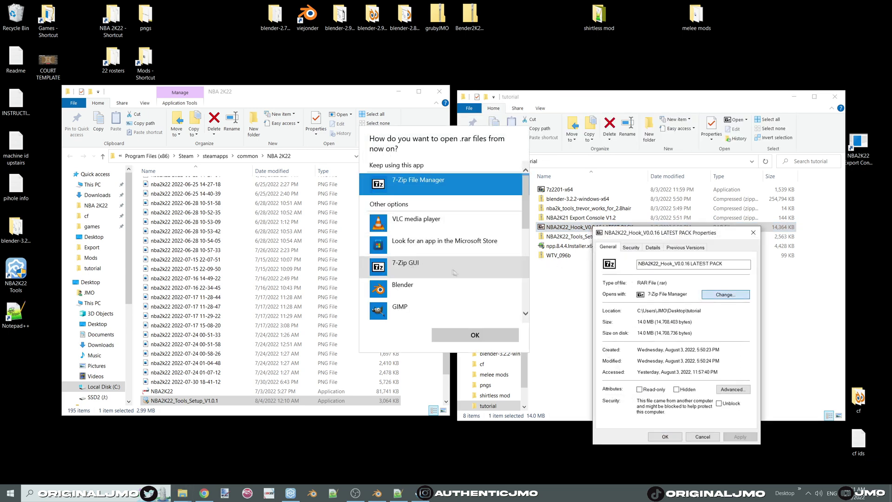
scroll(393, 272, down, 5)
click(413, 310)
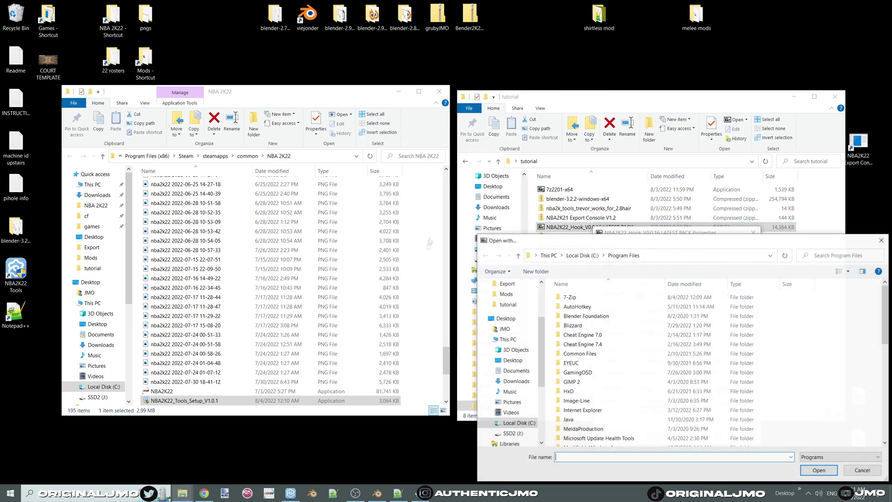
double_click(568, 296)
double_click(576, 314)
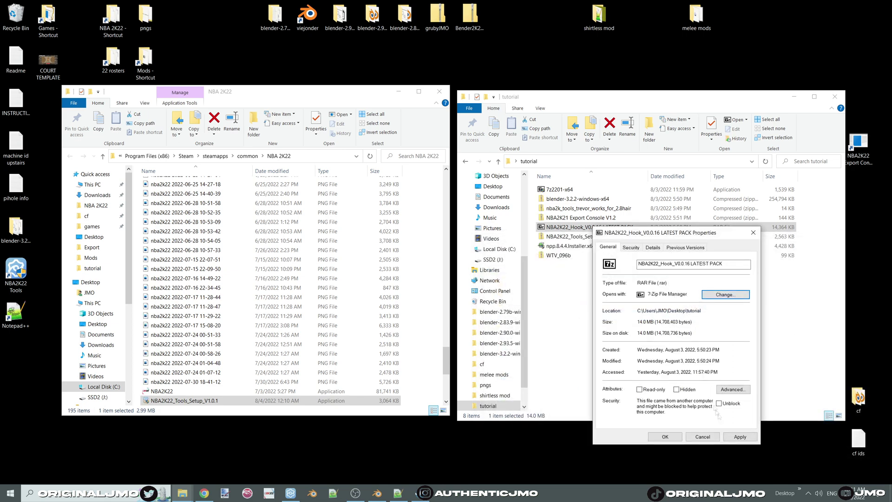
click(665, 437)
Step: Open the NBA2K22_Hook_V0.0.16 LATEST PACK archive, copy all contents of its inner folder into the NBA 2K22 game folder, and close the archive
double_click(570, 227)
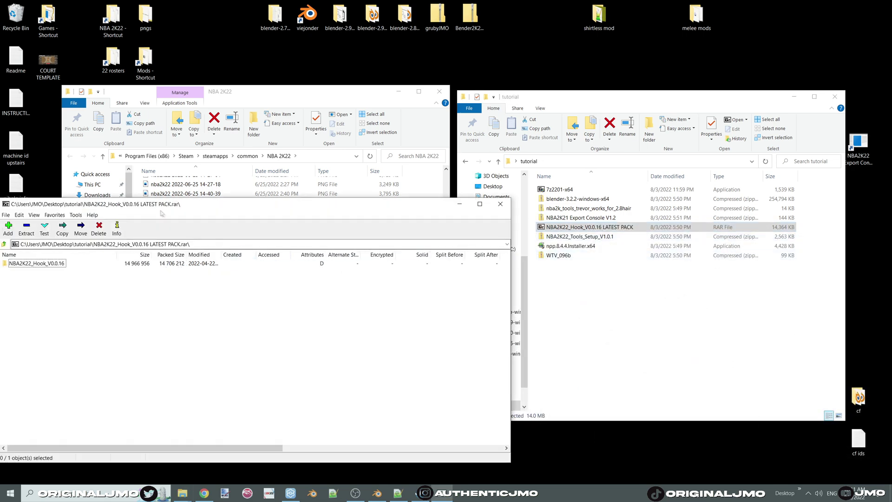
double_click(391, 198)
drag(414, 258, 366, 203)
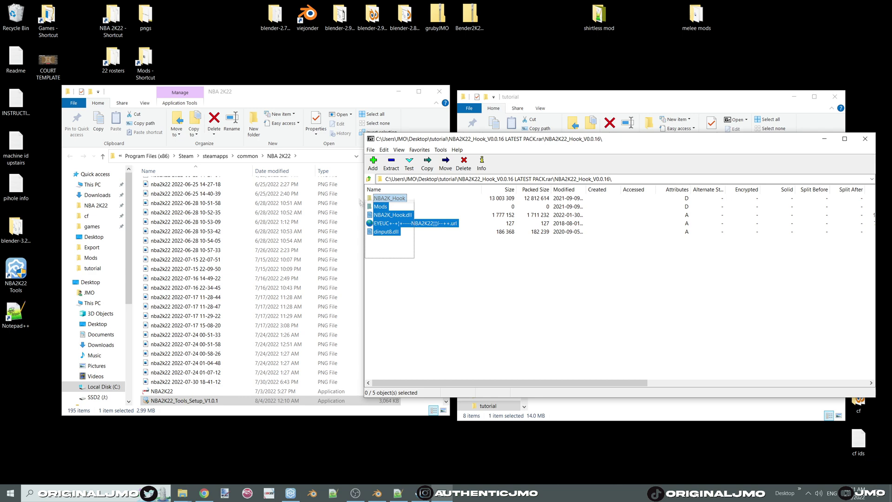
drag(393, 232, 241, 252)
click(418, 201)
drag(654, 141, 604, 117)
click(815, 114)
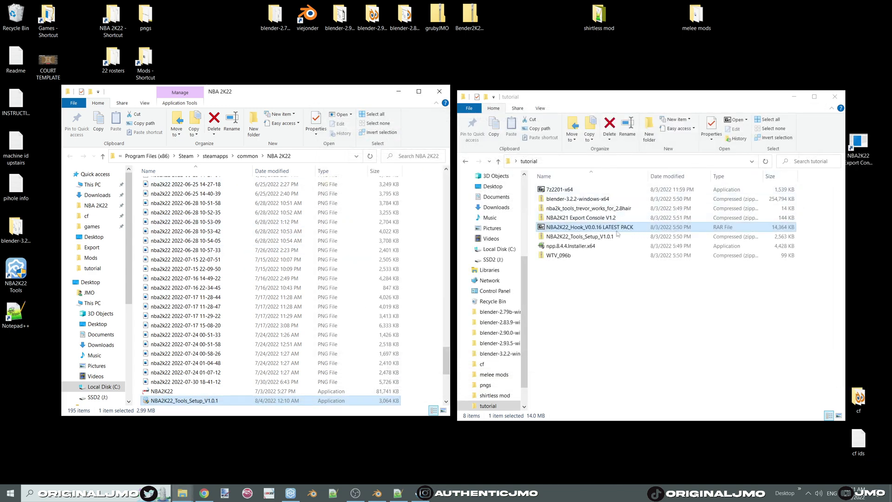
Step: Open the NBA2K21 Export Console V1.2 archive and copy its application into the NBA 2K22 game folder
double_click(581, 218)
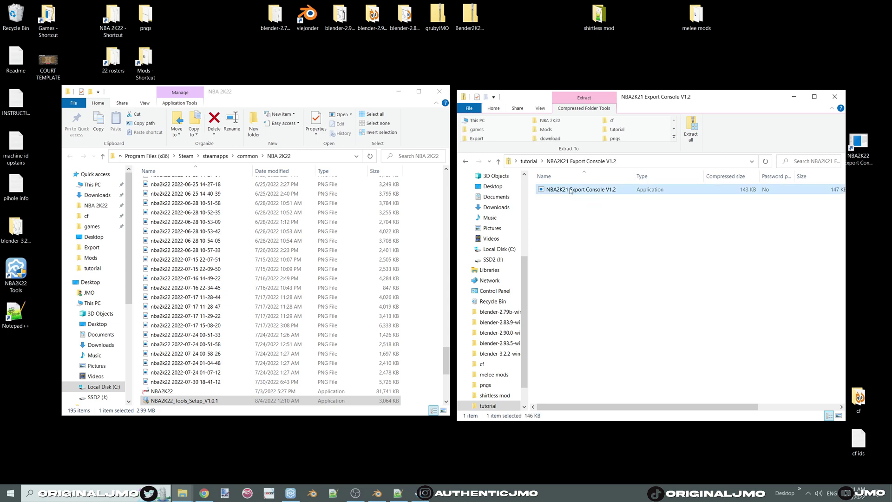
drag(299, 251, 300, 252)
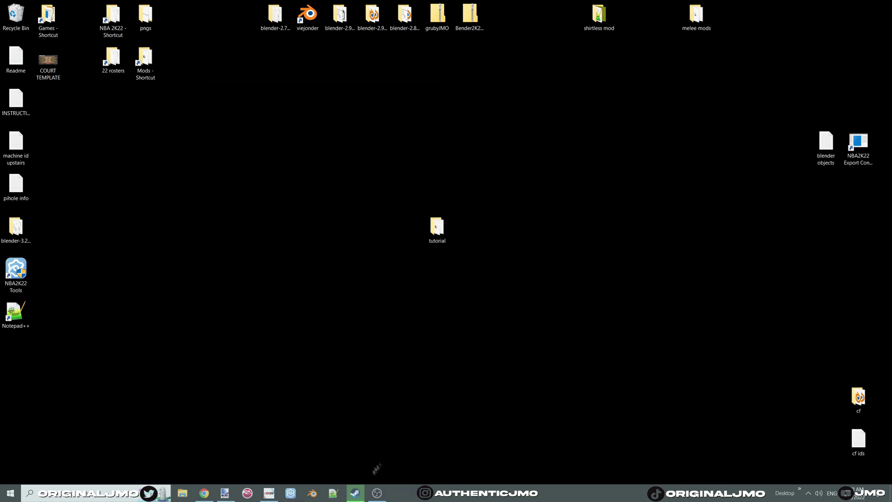
Step: Bring up the running NBA 2K22 game, then switch to NBA2K Tools and show the jerseys list
click(271, 494)
click(295, 494)
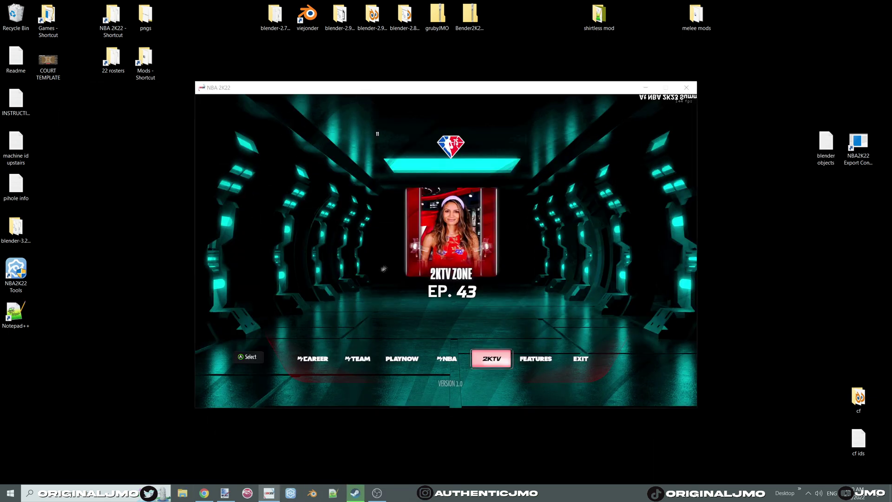
click(290, 493)
click(250, 248)
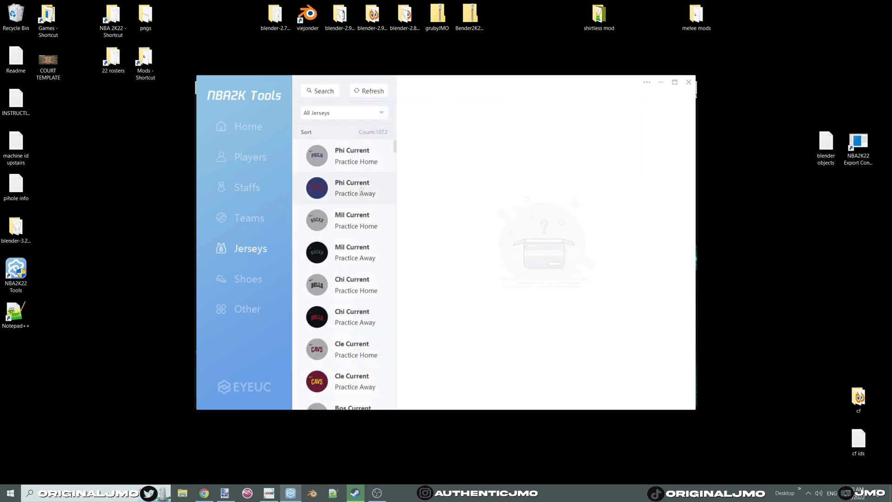
Step: Filter the jerseys list to 15 - Los Angeles Lakers
scroll(366, 160, down, 6)
click(372, 114)
scroll(359, 163, down, 1)
scroll(357, 185, down, 4)
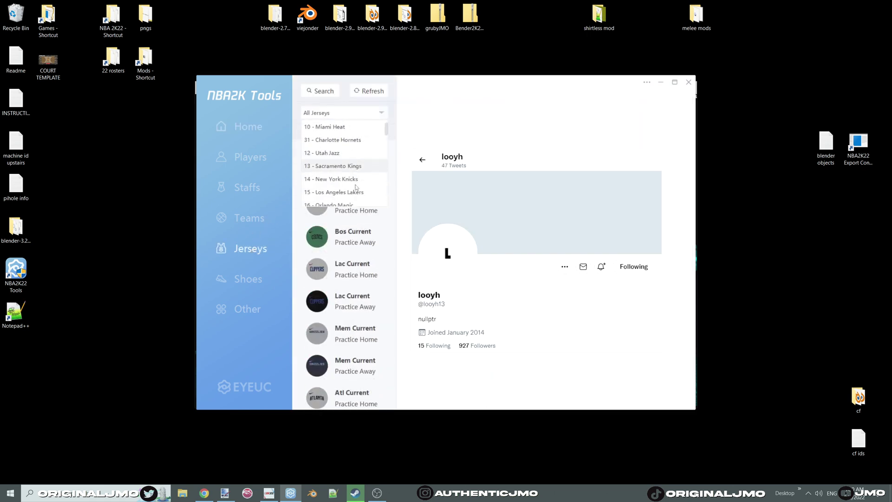
click(351, 183)
Step: Open the Lal 1978 Home jersey for editing and select its file name, u015lal_1978_home
scroll(351, 209, down, 6)
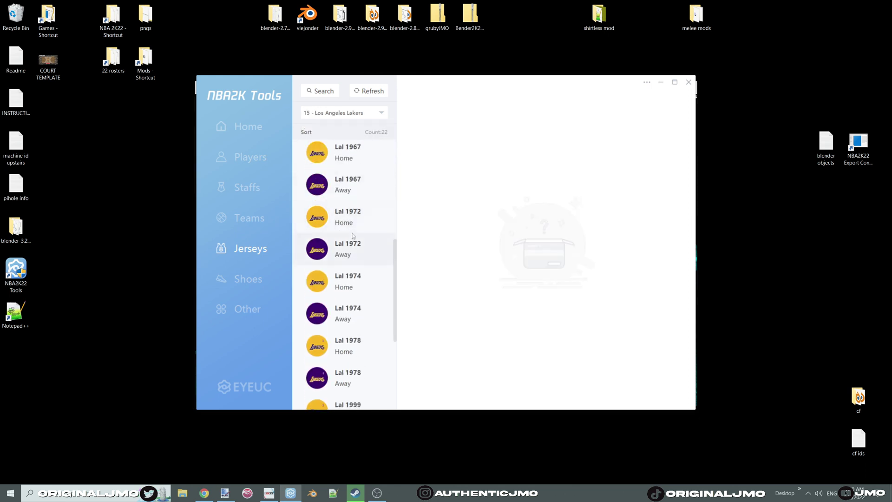
scroll(367, 233, down, 1)
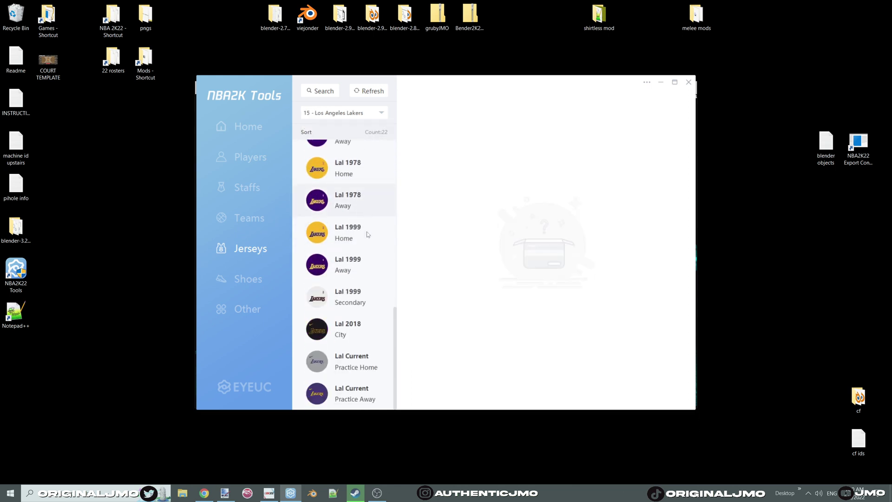
click(353, 168)
click(526, 297)
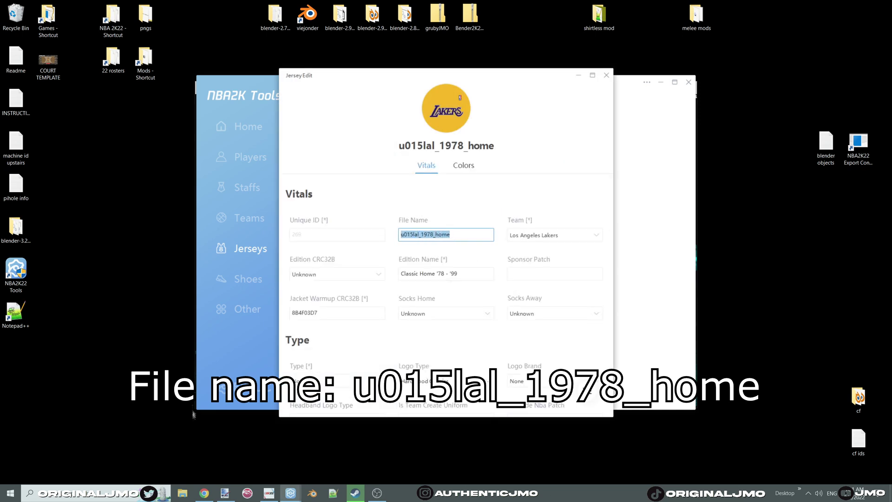
Step: Open the NBA 2K22 game folder in File Explorer and locate the manifest file
click(182, 493)
click(488, 229)
scroll(619, 245, down, 10)
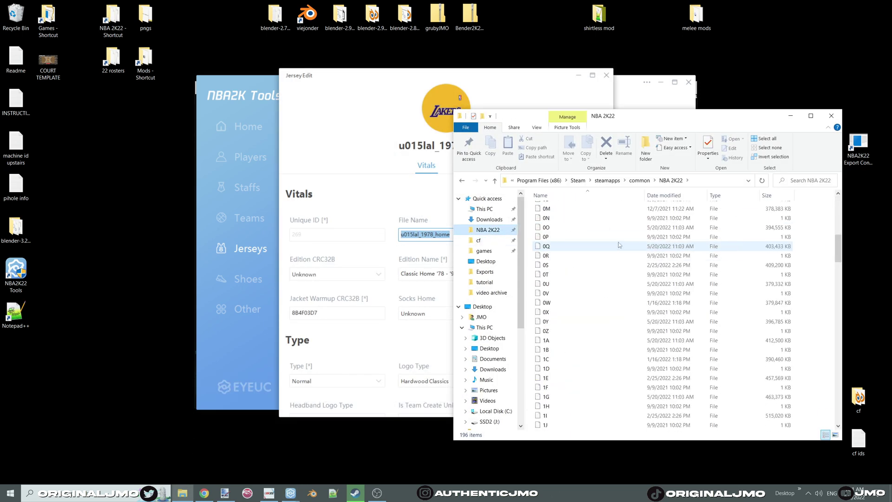
scroll(620, 245, up, 12)
click(578, 324)
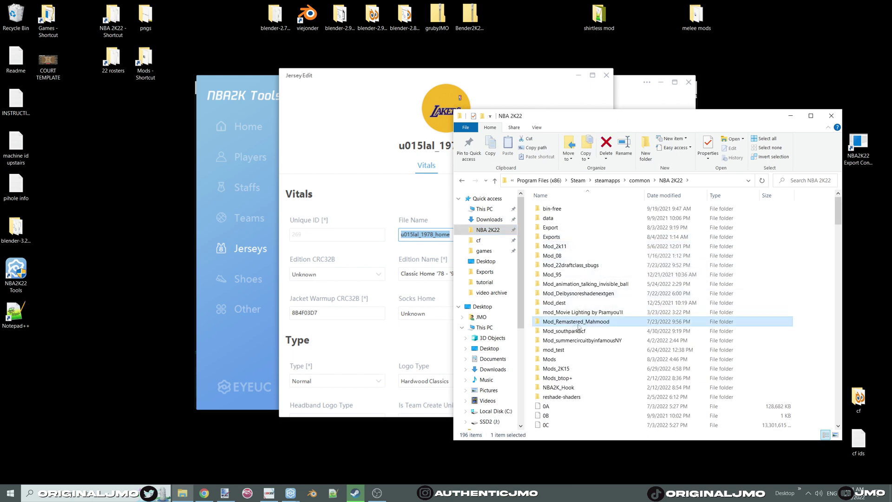
text(ma)
Step: Open the manifest file with Notepad++
right_click(549, 215)
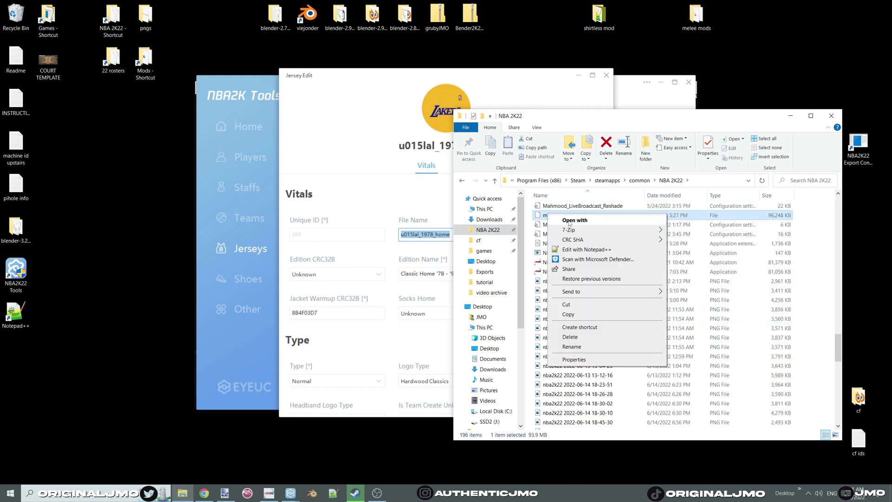
click(568, 224)
scroll(447, 206, down, 3)
click(450, 184)
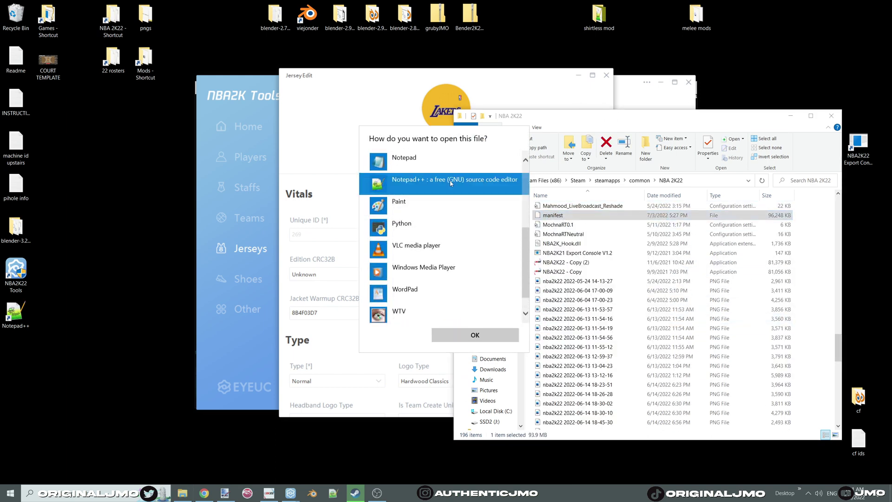
click(456, 331)
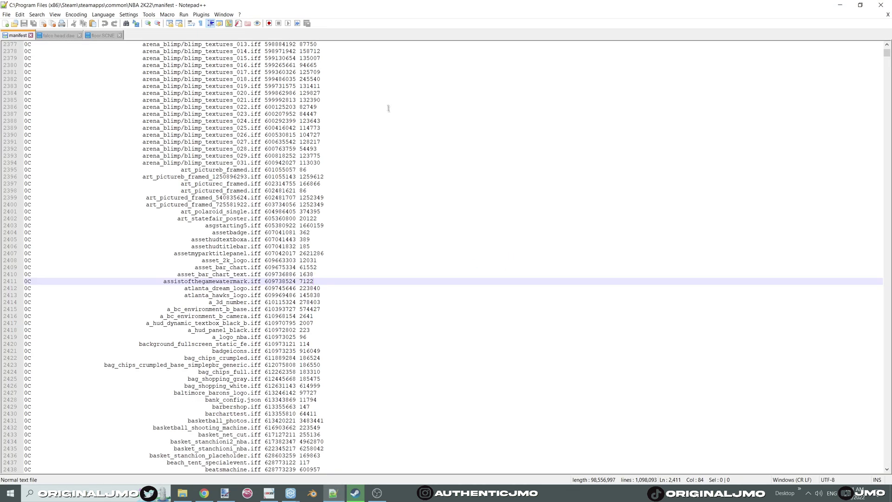
key(ctrl+f)
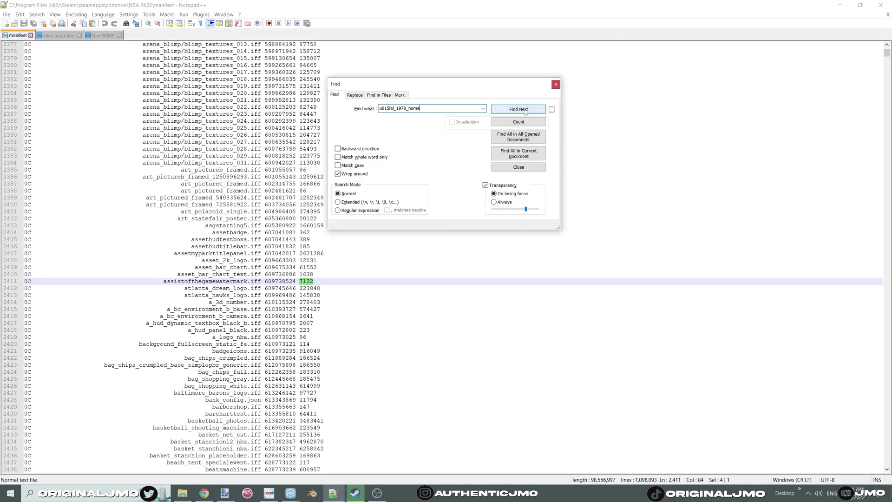
click(523, 112)
click(525, 109)
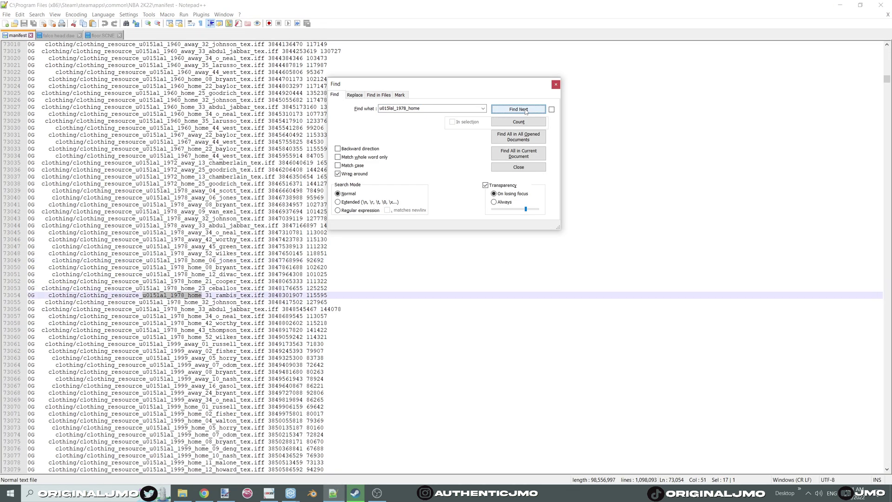
click(525, 110)
click(525, 109)
click(526, 110)
click(526, 109)
click(526, 112)
click(526, 112)
click(526, 112)
click(526, 111)
click(526, 111)
click(527, 111)
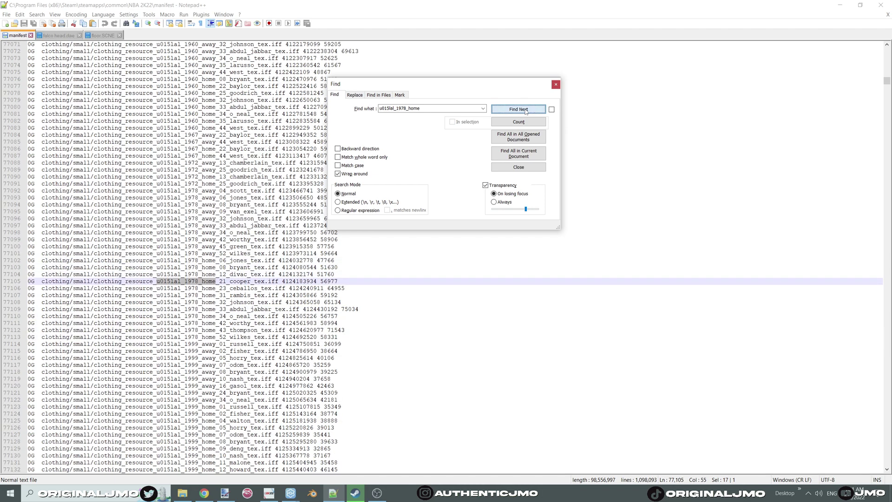
Step: List all occurrences of u015lal_1978_home in an enlarged results area and copy the complete file name u015lal_1978_home.iff
click(527, 155)
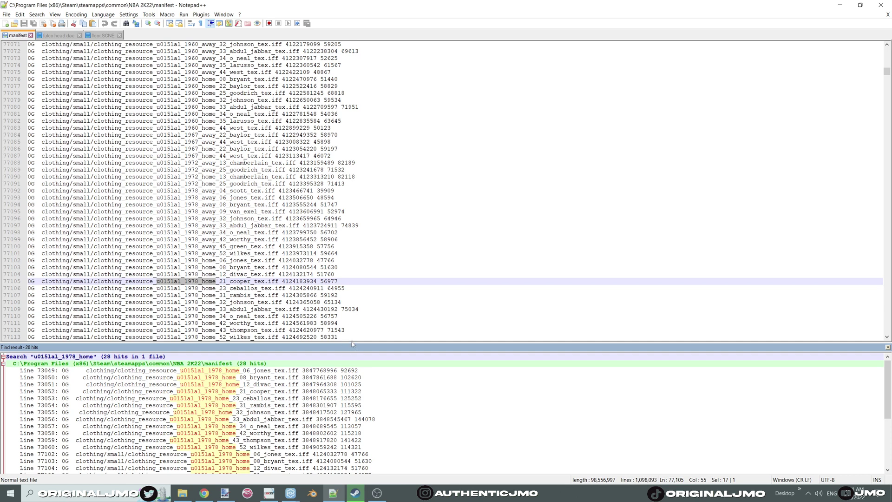
drag(350, 343, 351, 118)
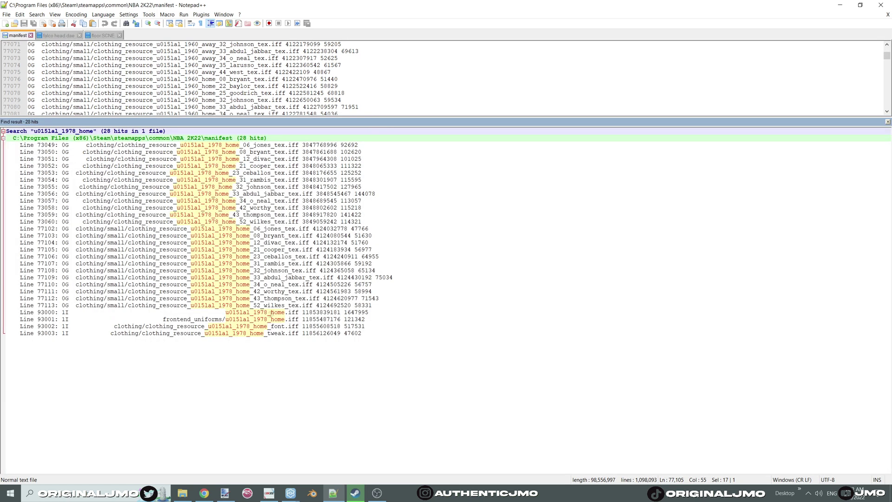
click(212, 320)
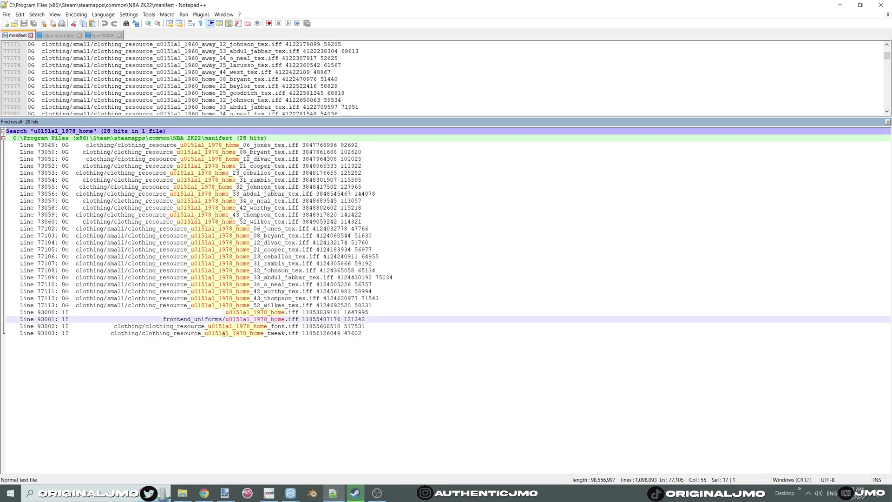
click(293, 312)
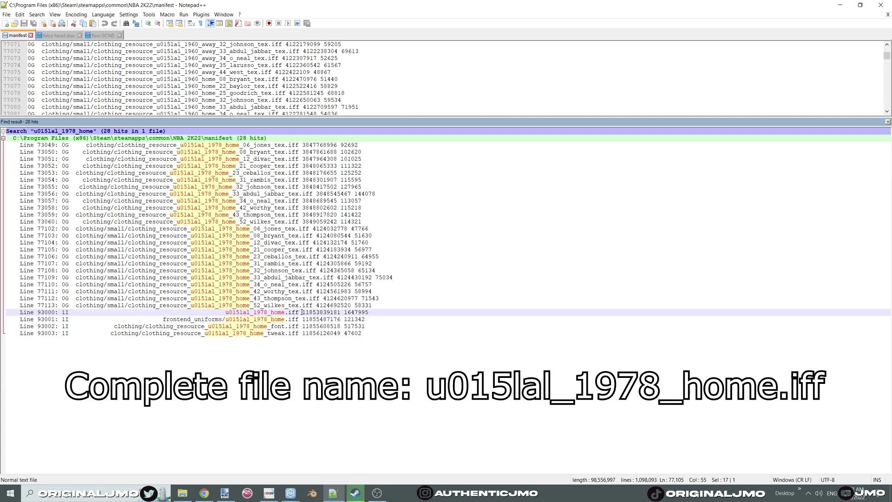
right_click(232, 314)
click(252, 348)
Step: Switch to NBA 2K22 and export u015lal_1978_home.iff using File Export in the mod overlay's File Manager
click(269, 500)
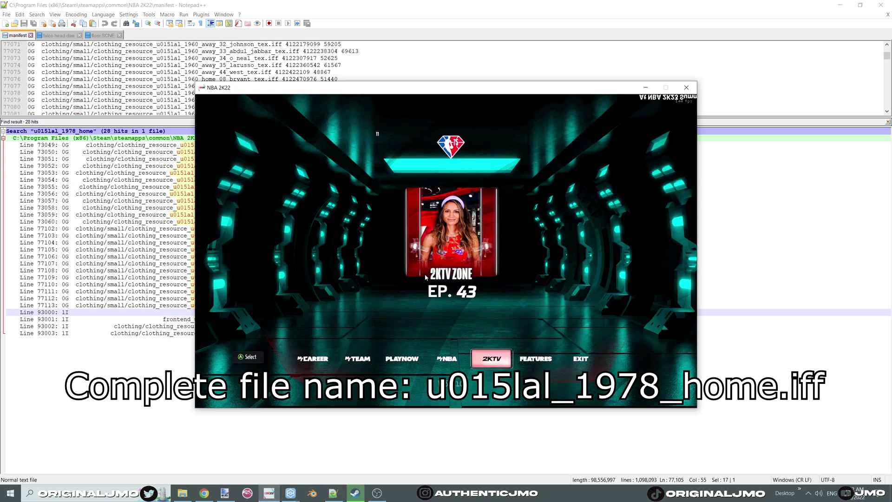
key(F8)
click(270, 107)
click(276, 137)
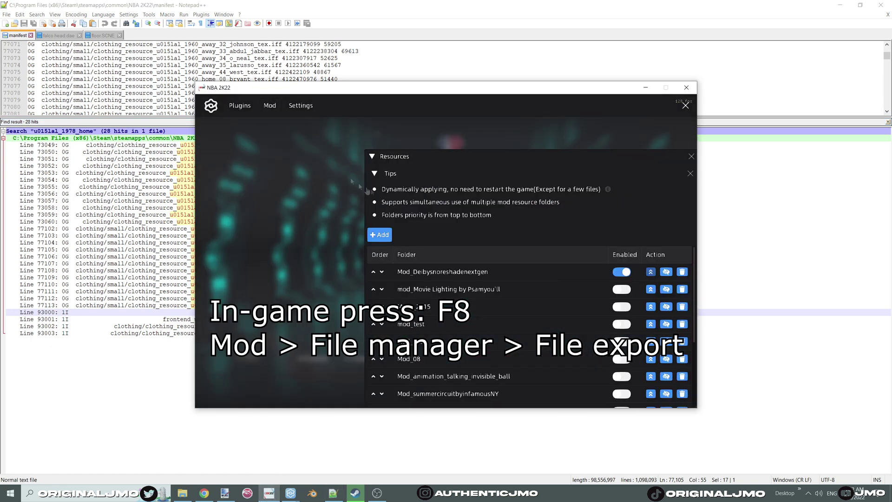
click(270, 106)
click(276, 169)
click(358, 184)
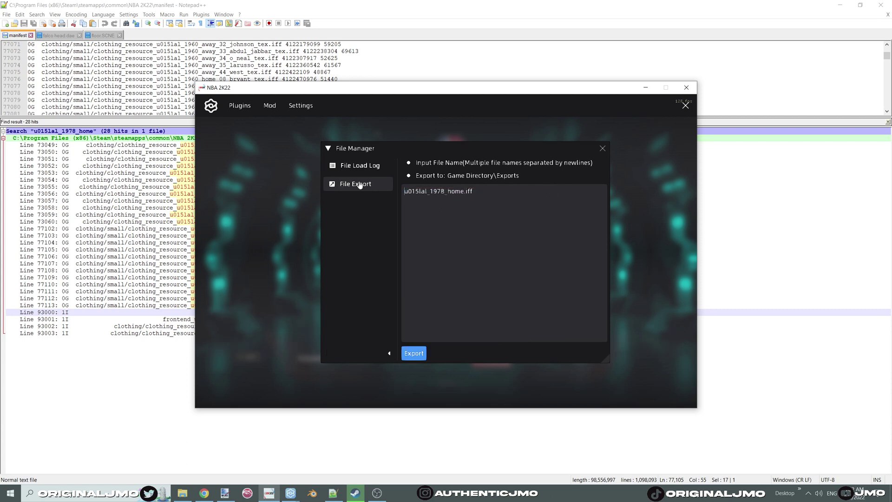
click(414, 354)
click(446, 268)
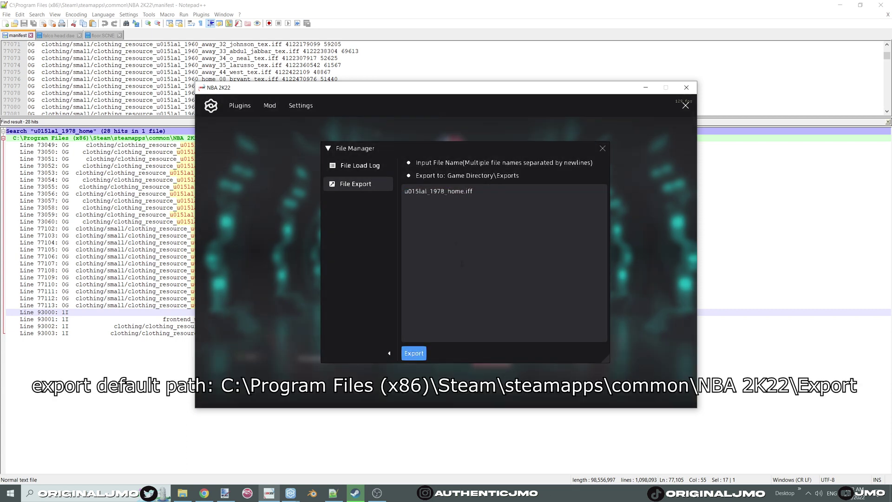
Step: Open the exported u015lal_1978_home.iff from the game's Exports folder, view its jersey_color texture in WTV, and close the texture
click(183, 493)
click(493, 231)
double_click(567, 236)
click(563, 228)
double_click(562, 228)
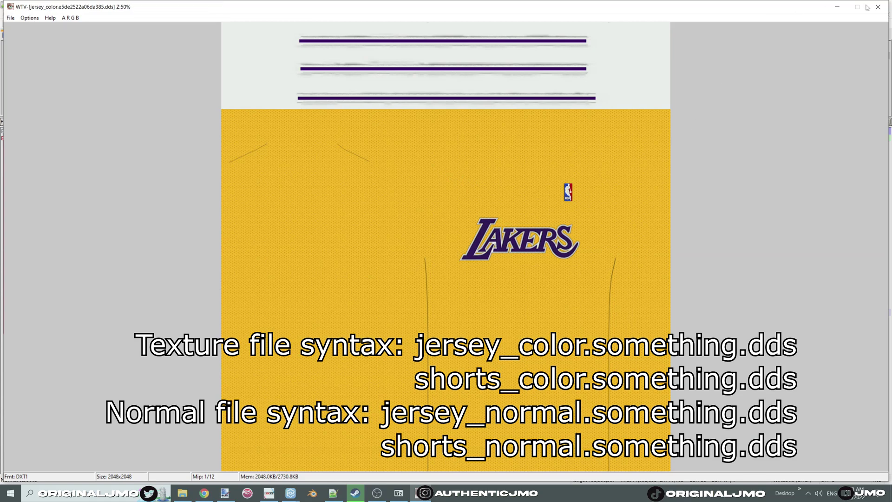
click(878, 7)
Step: View the shorts_color texture from the exported jersey archive in WTV and close it
double_click(371, 199)
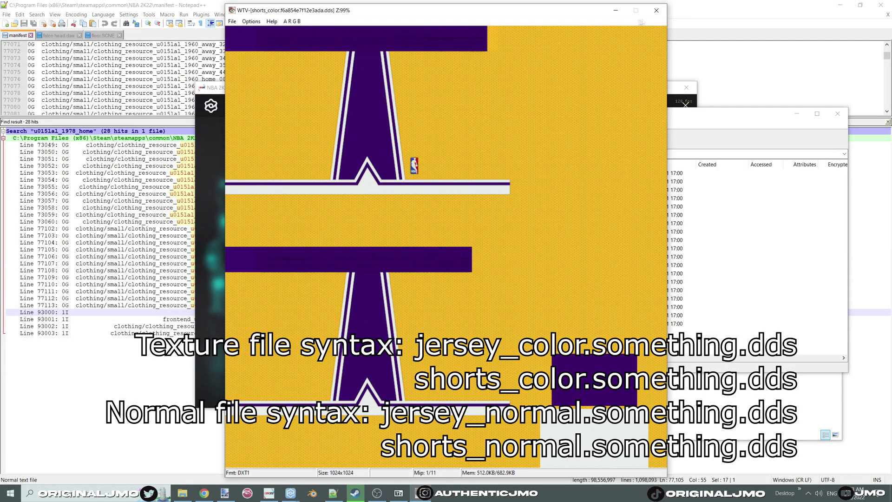
click(654, 15)
double_click(418, 224)
click(608, 117)
Step: Return to the manifest in Notepad++ and list all occurrences of nike_u in the current document
click(327, 495)
drag(341, 121, 346, 320)
key(ctrl+f)
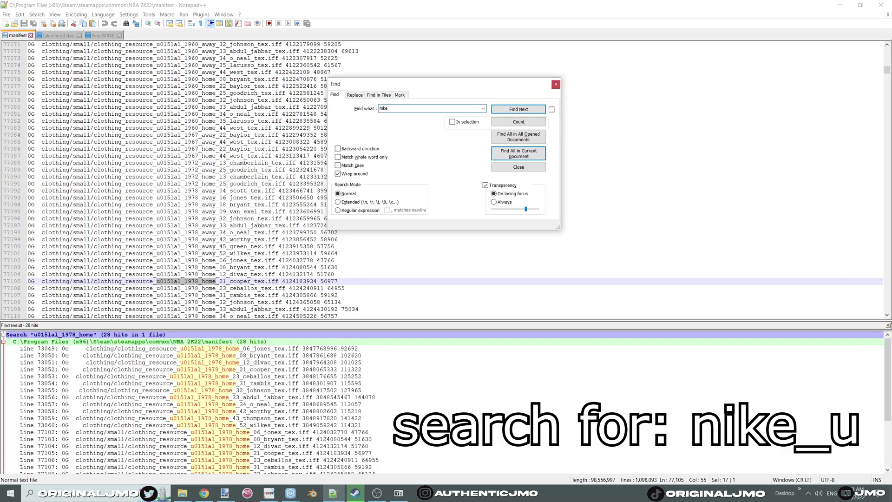
text(nike_u)
key(Return)
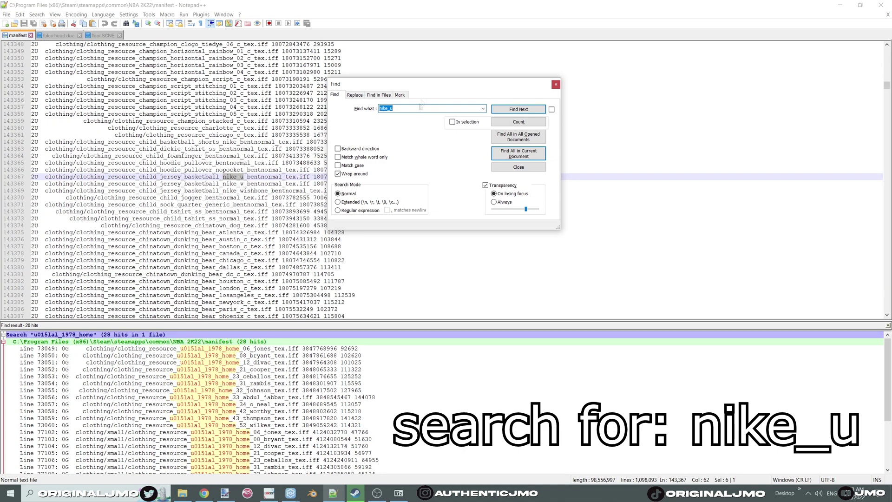
click(518, 156)
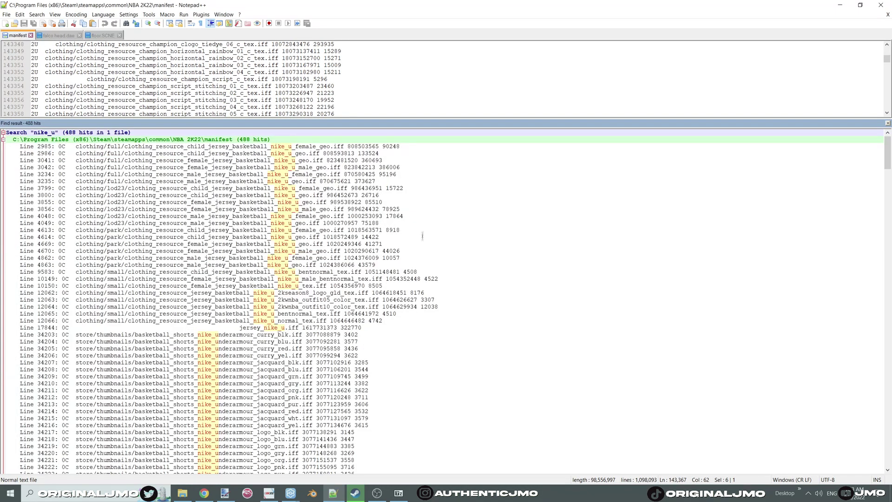
Step: Find the jersey_nike_u.iff entry in the search results and copy its file name
scroll(423, 236, down, 4)
click(263, 244)
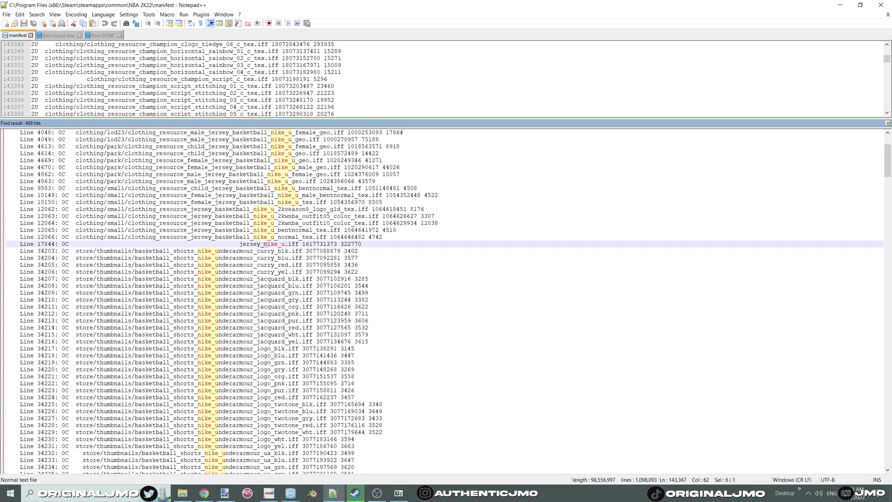
right_click(290, 245)
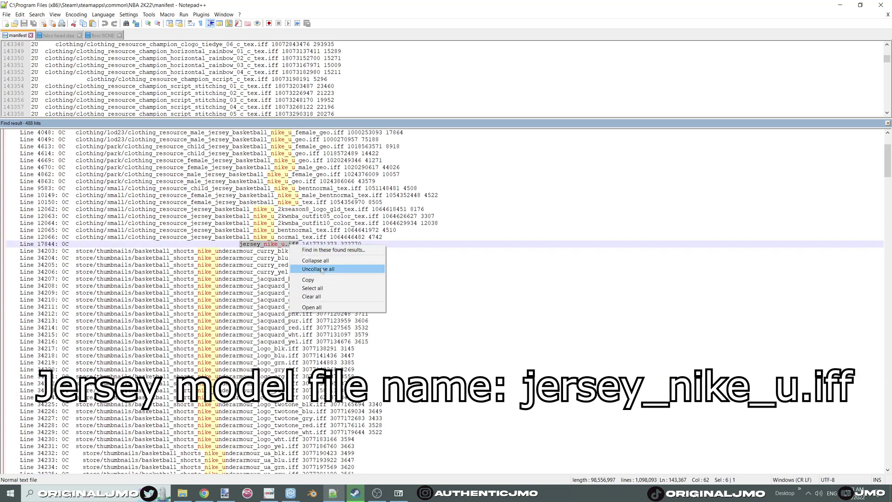
click(315, 279)
Step: Replace the File Export entry in the NBA 2K22 overlay with only jersey_nike_u.iff and export it
click(440, 202)
key(ctrl+a)
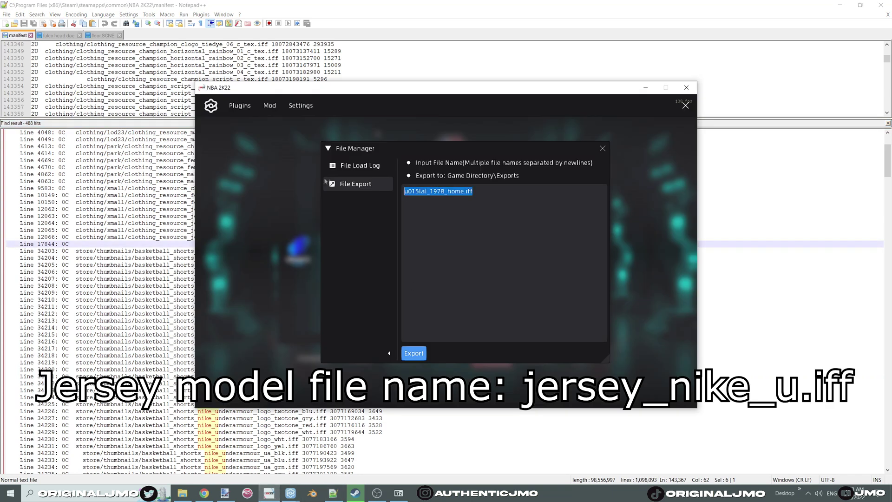
key(ctrl+v)
drag(491, 193, 313, 173)
key(BackSpace)
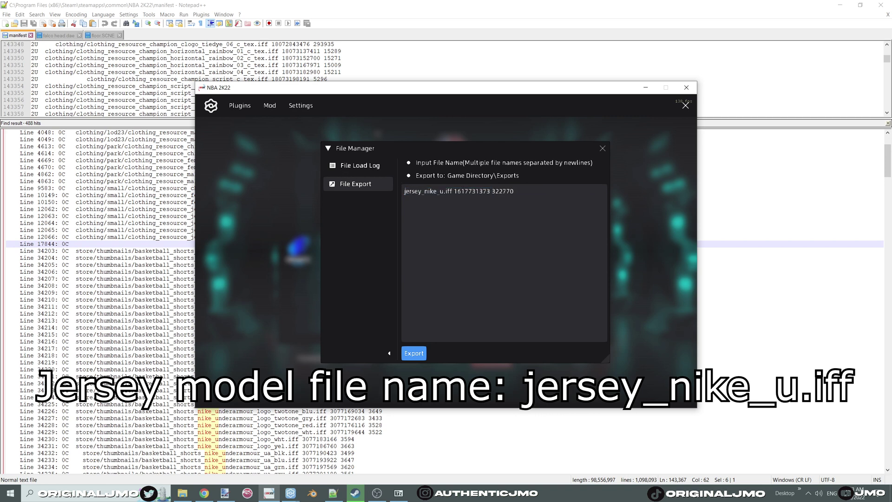
drag(452, 192, 597, 205)
key(BackSpace)
click(414, 353)
click(445, 269)
Step: Open the exported jersey_nike_u.iff from the Exports folder and select its two player.*.model files and both SCNE files
click(182, 493)
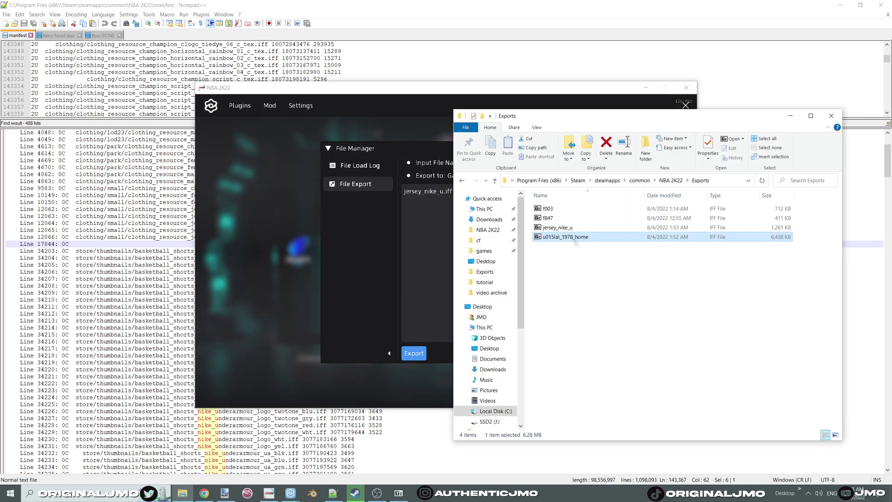
double_click(558, 227)
drag(511, 318, 435, 291)
click(385, 174)
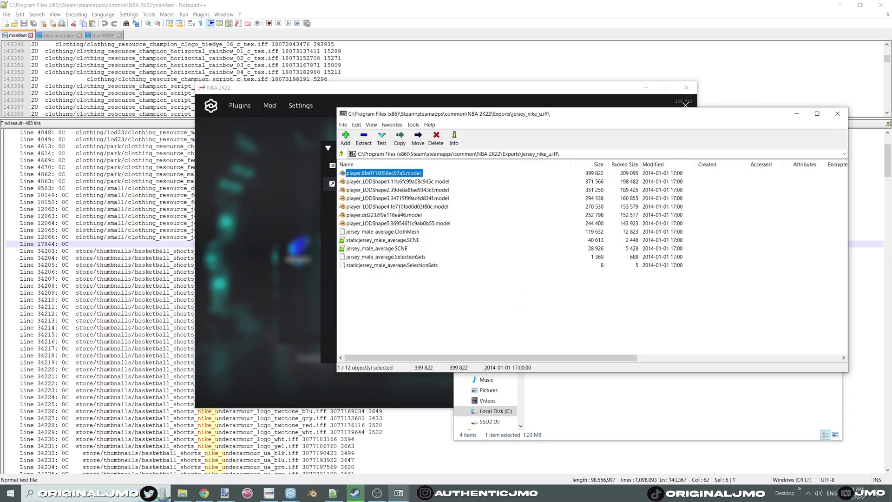
ctrl+click(392, 216)
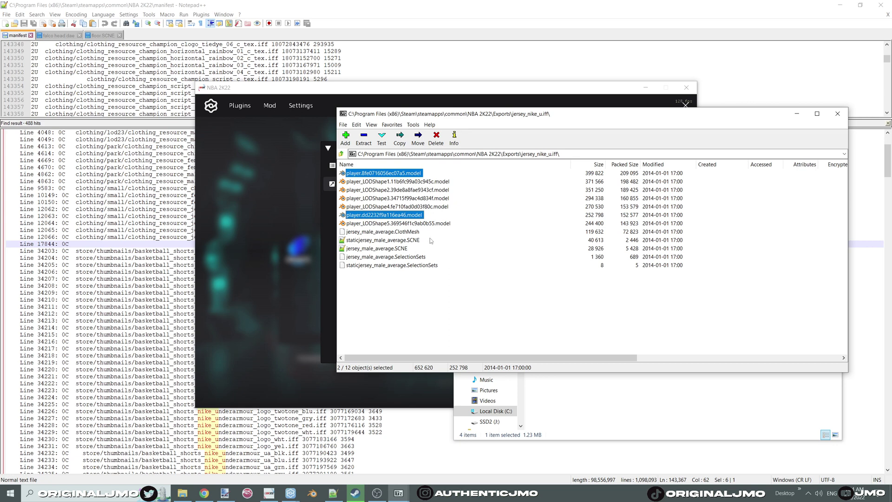
ctrl+drag(431, 240, 381, 251)
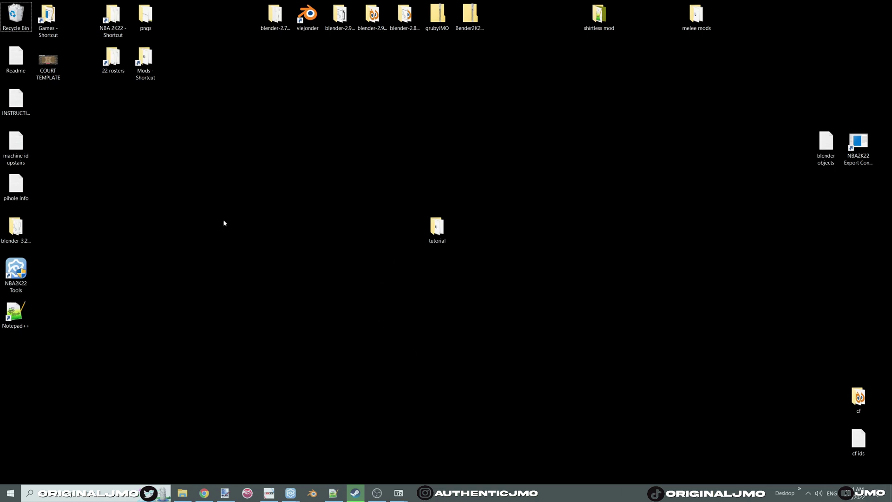
Step: Create a desktop folder named jersey and open it in a window beside the archive
right_click(223, 200)
mouse_move(263, 283)
click(330, 284)
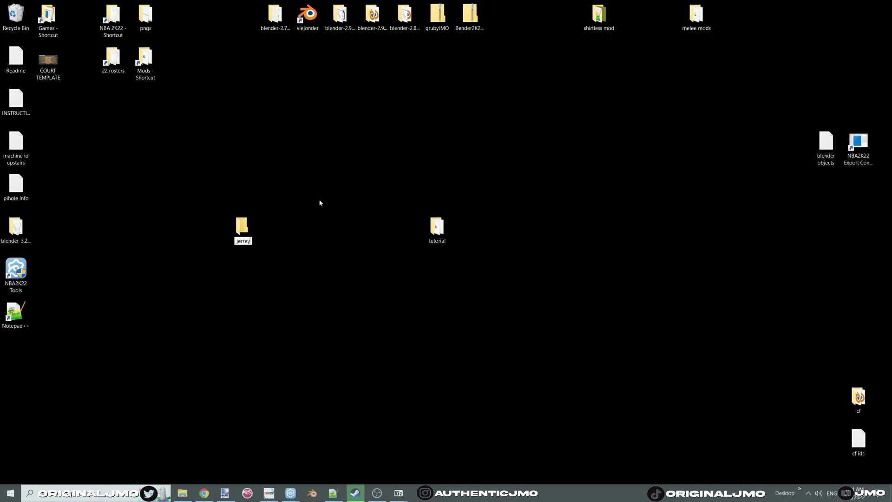
key(Return)
double_click(238, 232)
drag(576, 127, 240, 103)
Step: Extract the selected model and SCNE files from jersey_nike_u.iff into the jersey folder and close the archive
click(399, 493)
click(445, 458)
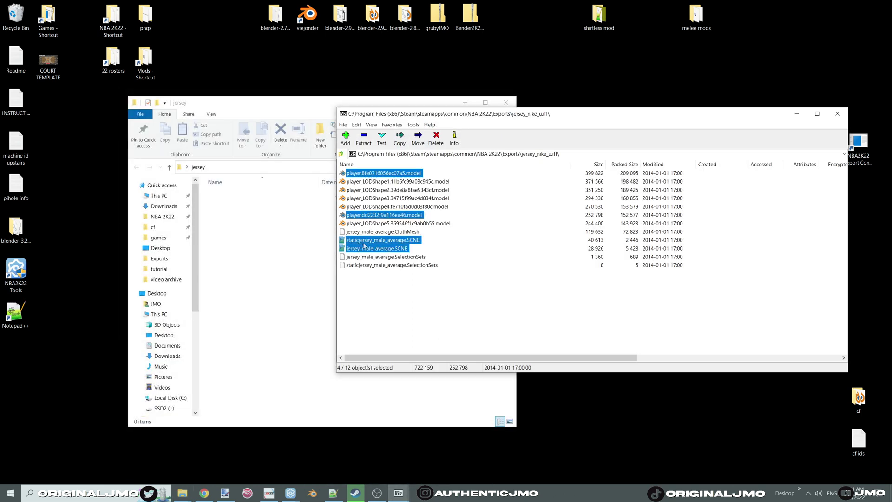
drag(381, 215, 306, 241)
click(837, 118)
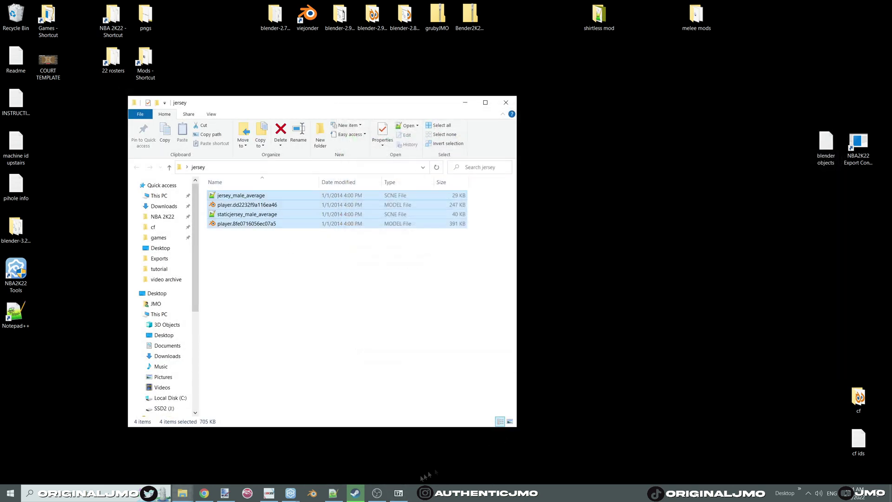
Step: In the u015lal_1978_home.iff archive, preview jersey_color.e5de2522a06da385.dds and extract it into the jersey folder
click(399, 493)
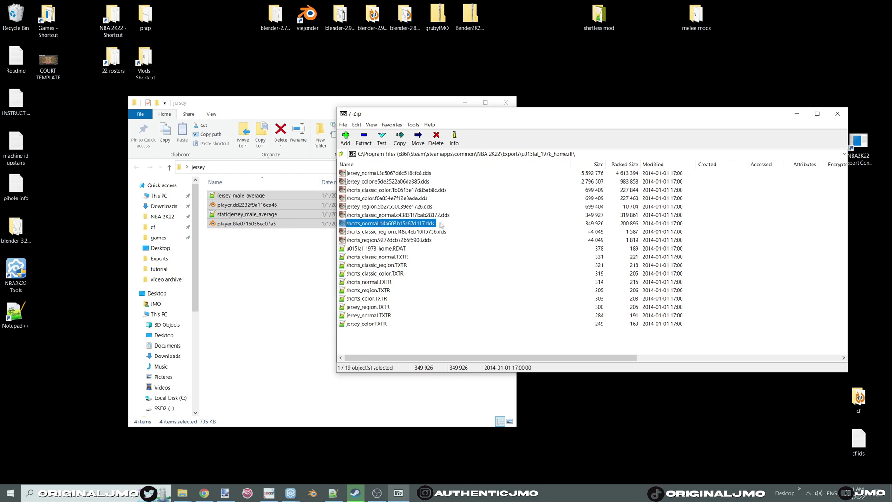
ctrl+click(385, 216)
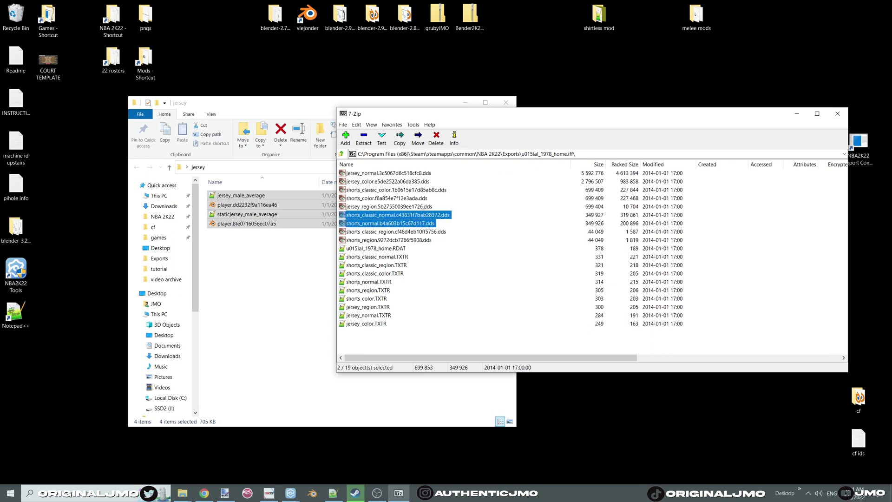
ctrl+click(397, 199)
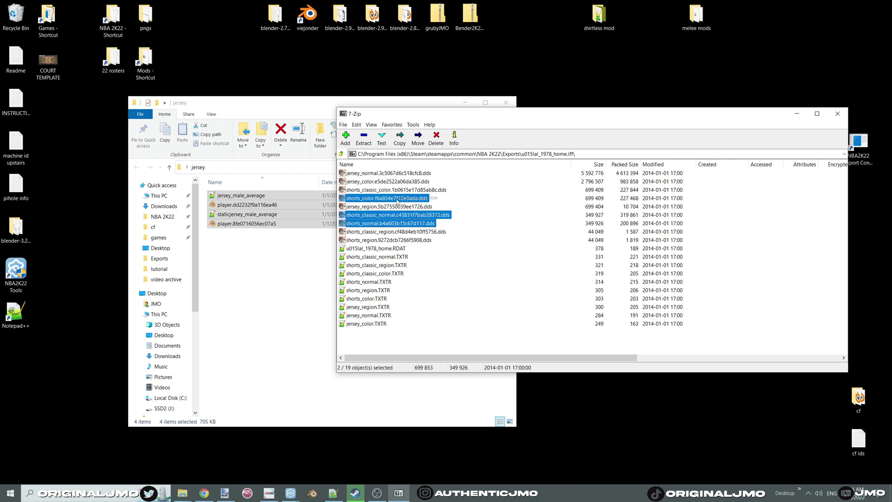
click(439, 177)
double_click(409, 182)
click(880, 6)
drag(384, 180, 289, 260)
click(537, 211)
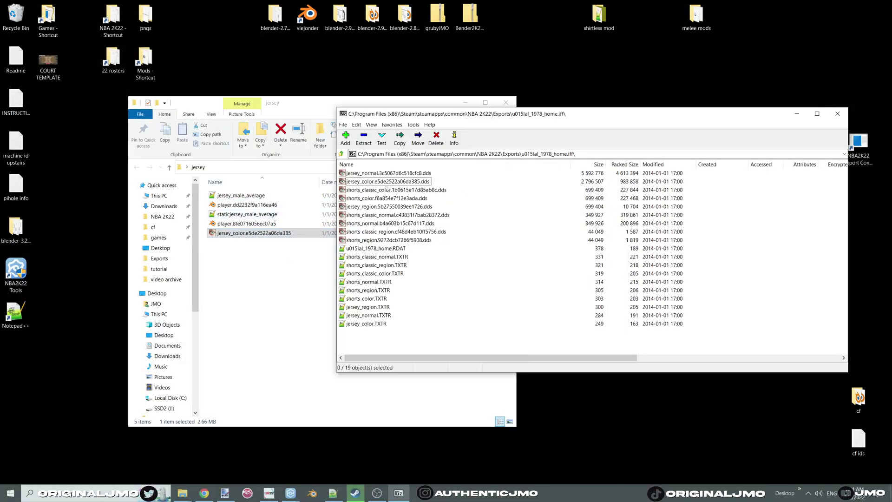
Step: Preview the archive's shorts_color and shorts_classic_color textures and extract shorts_classic_color.1b0615e17d85ab8c.dds into the jersey folder
double_click(371, 199)
click(654, 11)
double_click(377, 199)
click(654, 11)
double_click(395, 190)
click(655, 11)
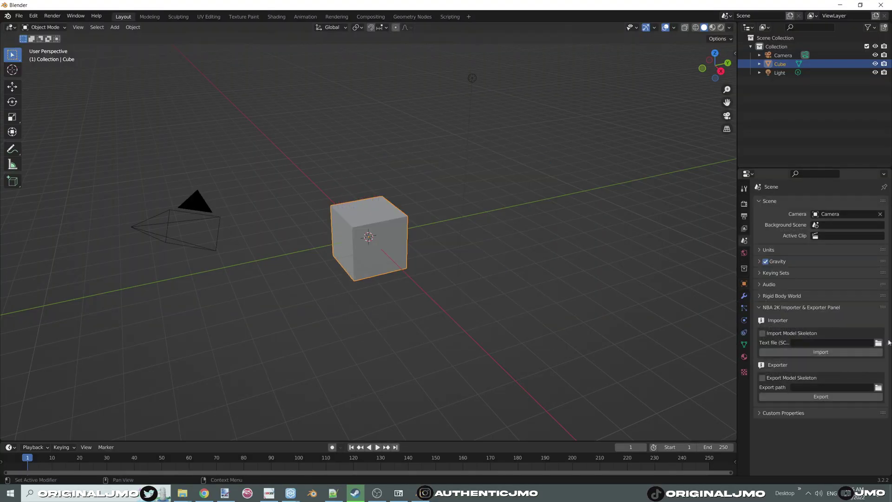
Step: In Blender, import staticjersey_male_average.SCNE from the jersey folder with the NBA 2K importer
click(878, 343)
click(244, 319)
click(361, 194)
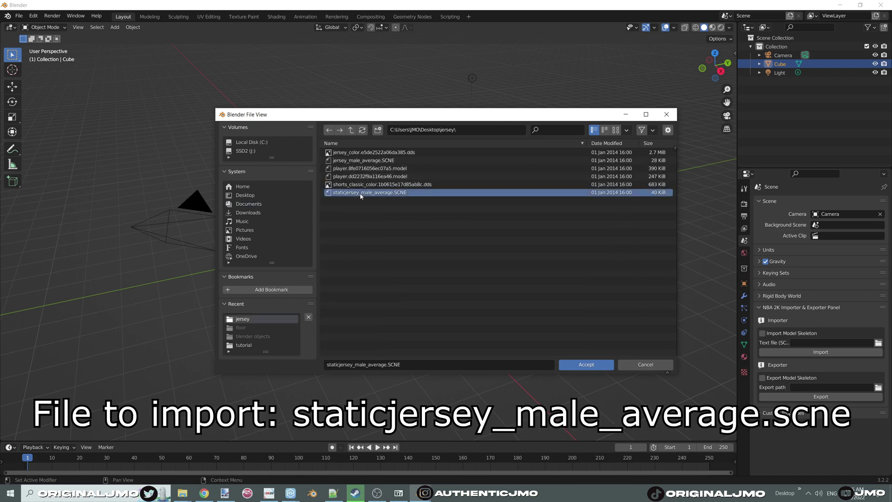
double_click(360, 194)
click(792, 353)
Step: Delete the default cube from around the imported jersey
scroll(512, 224, down, 7)
middle_drag(512, 225, 362, 207)
scroll(401, 211, up, 3)
scroll(402, 214, up, 3)
click(372, 238)
key(Delete)
Step: Select the default camera and light together and delete both from the scene
middle_drag(425, 276, 609, 141)
click(780, 64)
click(782, 56)
shift+click(781, 64)
scroll(553, 211, down, 5)
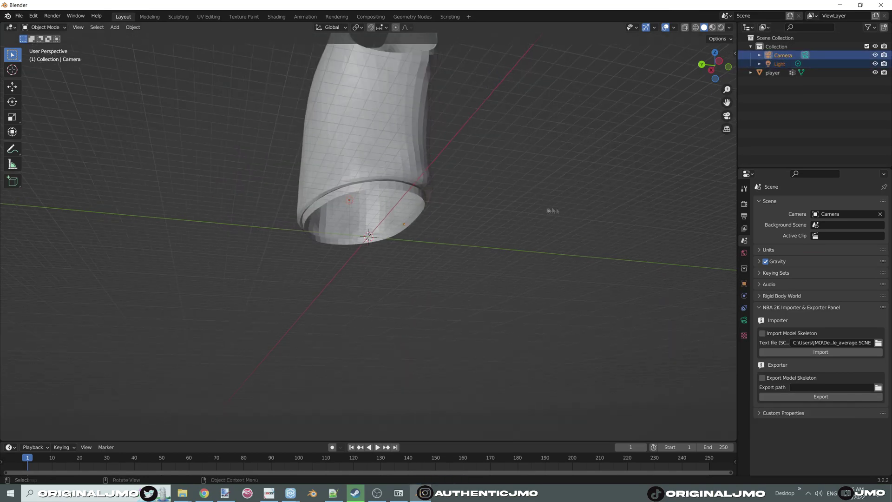
middle_drag(549, 210, 527, 236)
scroll(527, 236, down, 7)
key(s)
click(415, 229)
scroll(415, 229, down, 1)
key(s)
click(381, 228)
key(g)
click(589, 143)
key(Delete)
Step: Select the jersey model, add a new material, and set its Base Color to an Image Texture
scroll(465, 186, up, 6)
middle_drag(344, 195, 446, 202)
shift+middle_drag(386, 186, 414, 237)
click(411, 232)
scroll(412, 233, down, 4)
click(745, 357)
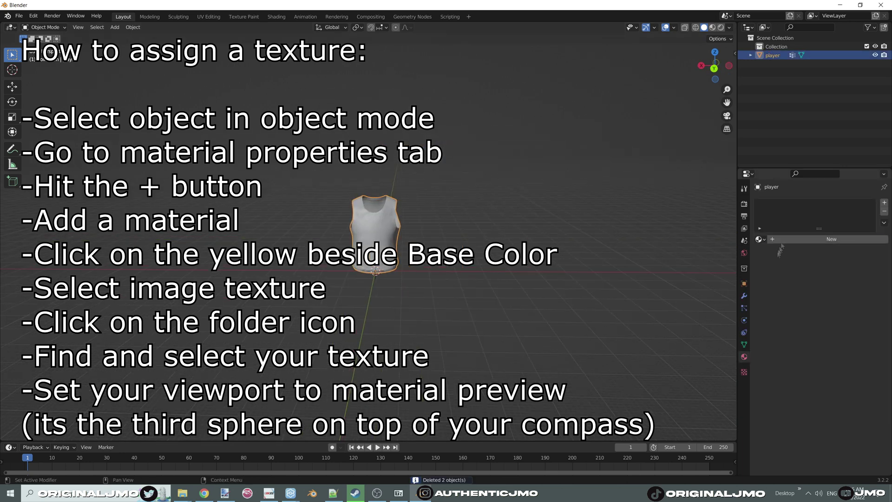
click(795, 239)
click(811, 330)
click(641, 388)
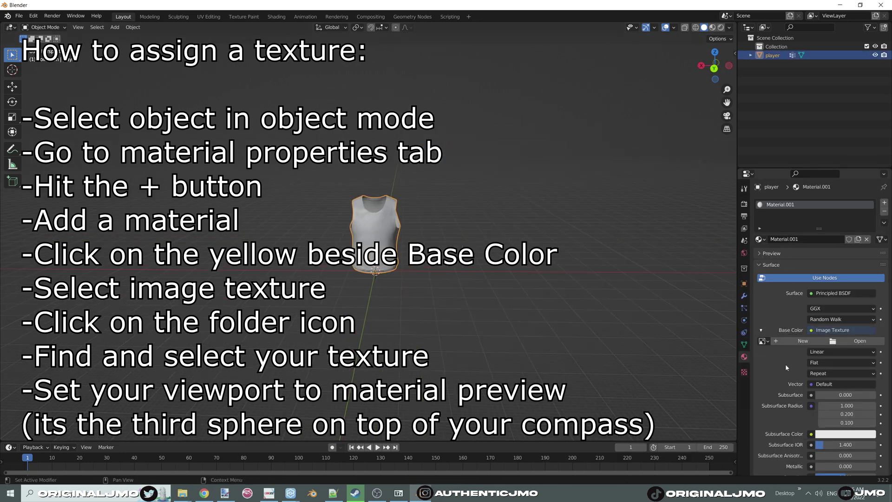
Step: Load jersey_color.e5de2522a06da385.dds from the jersey folder as the material's Base Color image
click(845, 344)
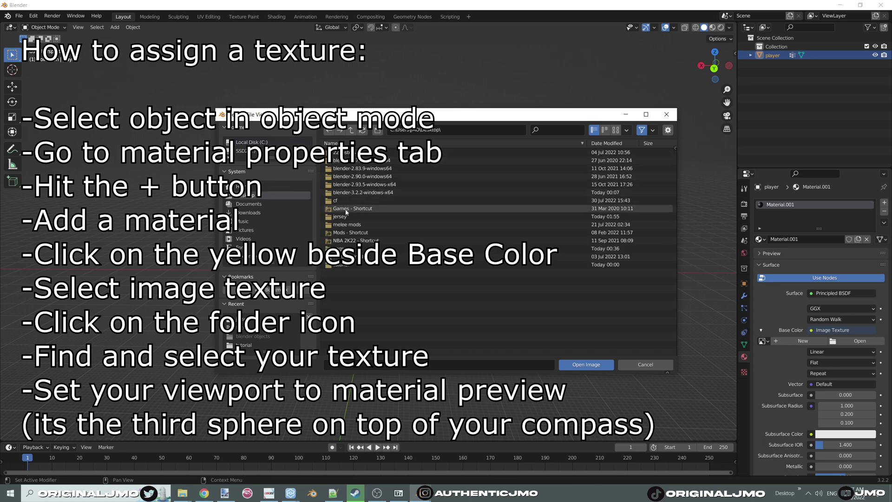
double_click(340, 216)
double_click(393, 154)
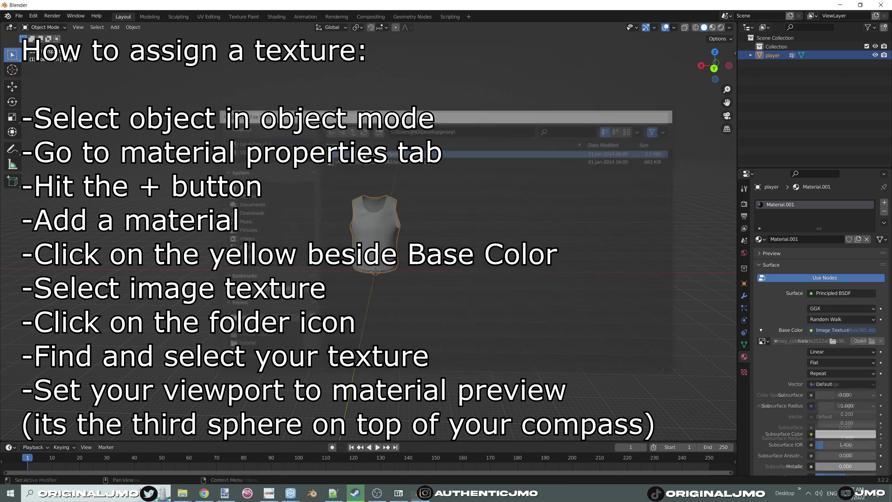
Step: Switch the viewport to Material Preview and inspect the textured jersey from several angles
click(712, 28)
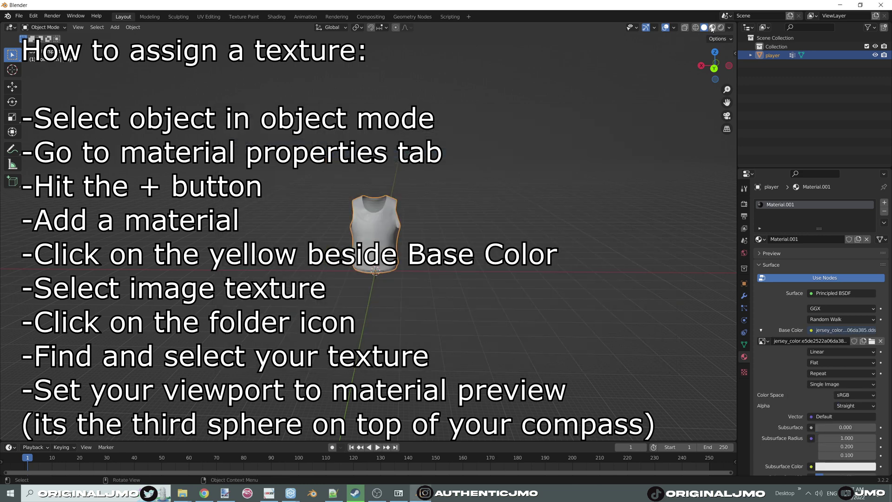
scroll(562, 227, up, 7)
middle_drag(562, 227, 548, 221)
scroll(548, 222, down, 3)
right_click(405, 199)
click(405, 199)
middle_drag(405, 200, 550, 208)
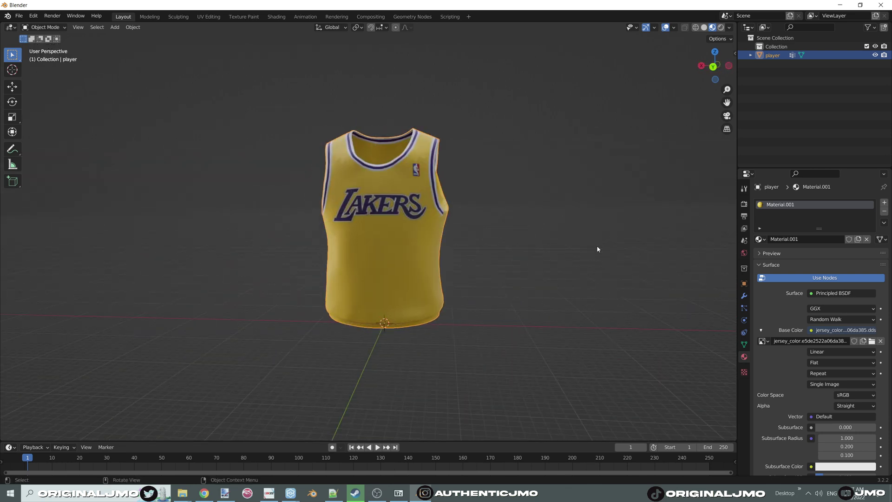
scroll(598, 249, down, 3)
Step: Switch to Notepad++, jump to the jersey_nike_u.iff entry in the manifest, and resize the results area to see neighbouring entries
mouse_move(182, 493)
mouse_move(182, 458)
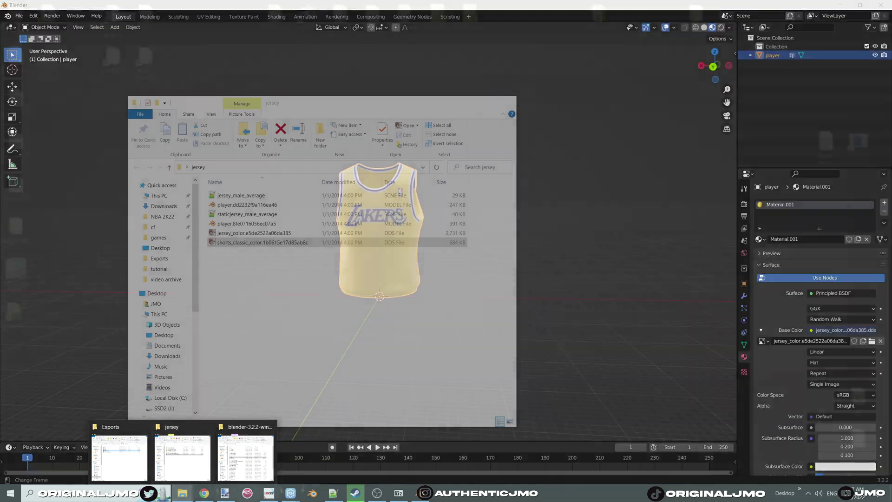
click(333, 493)
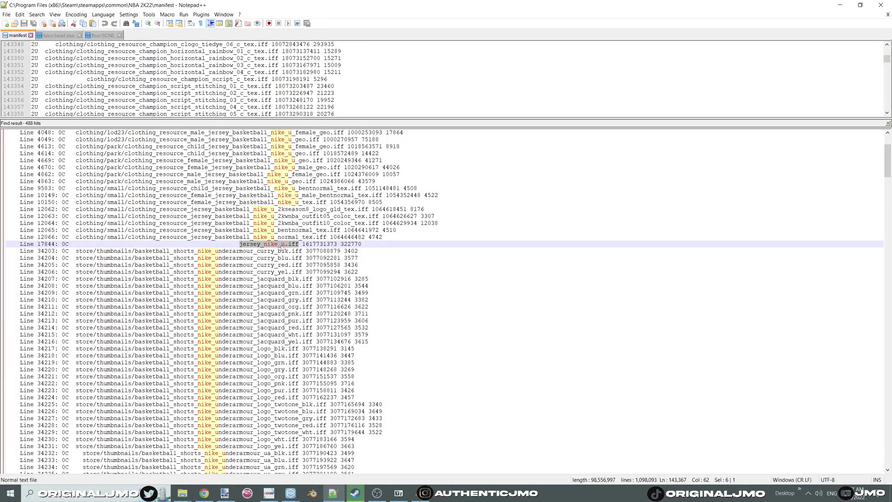
double_click(281, 246)
drag(259, 120, 259, 331)
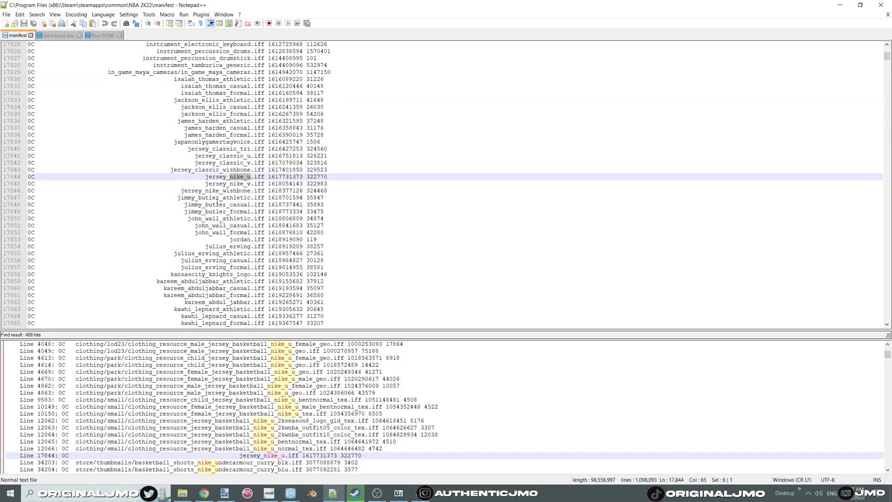
drag(324, 334, 325, 217)
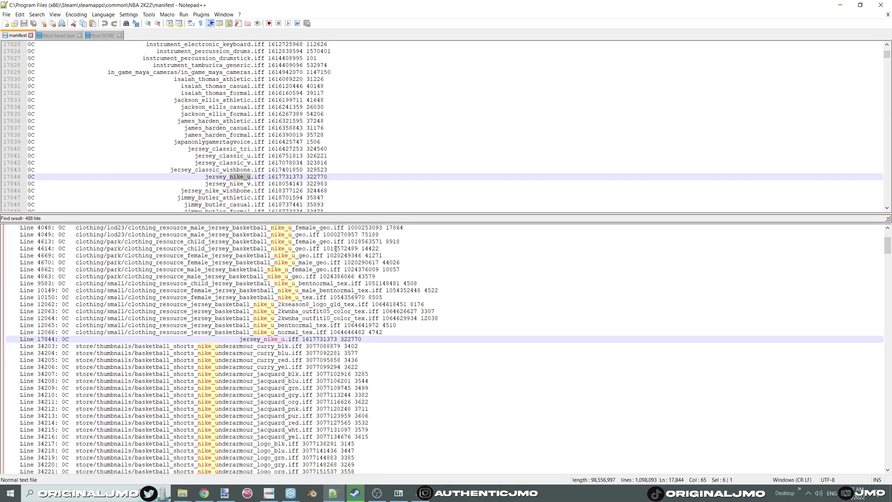
Step: Search the manifest for shorts and copy the file name shorts_classic_retro.iff
key(ctrl+f)
text(shorts)
key(Return)
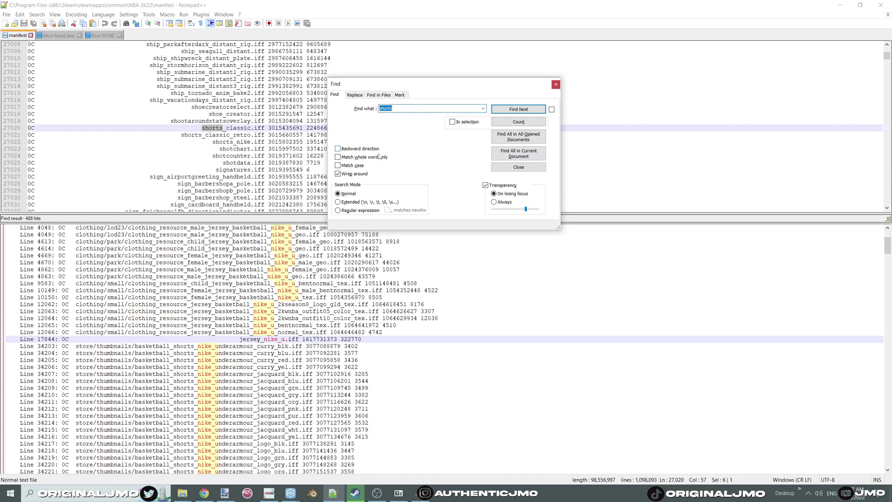
click(251, 135)
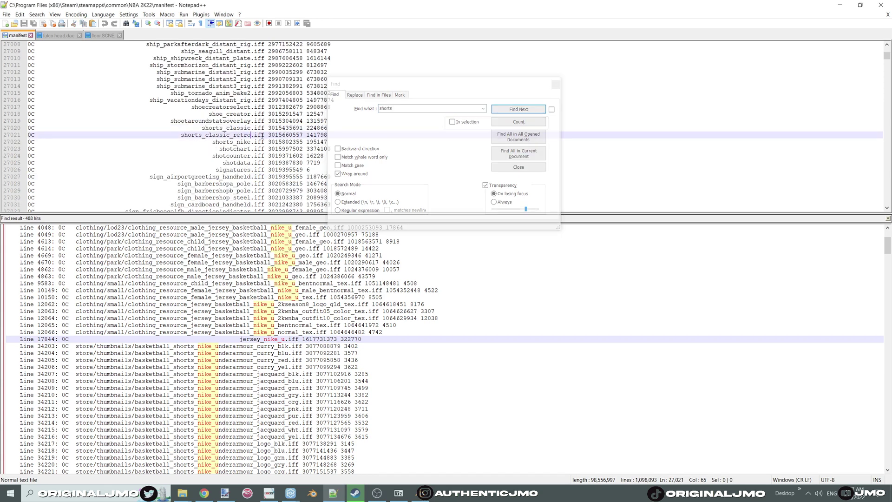
drag(199, 135, 181, 135)
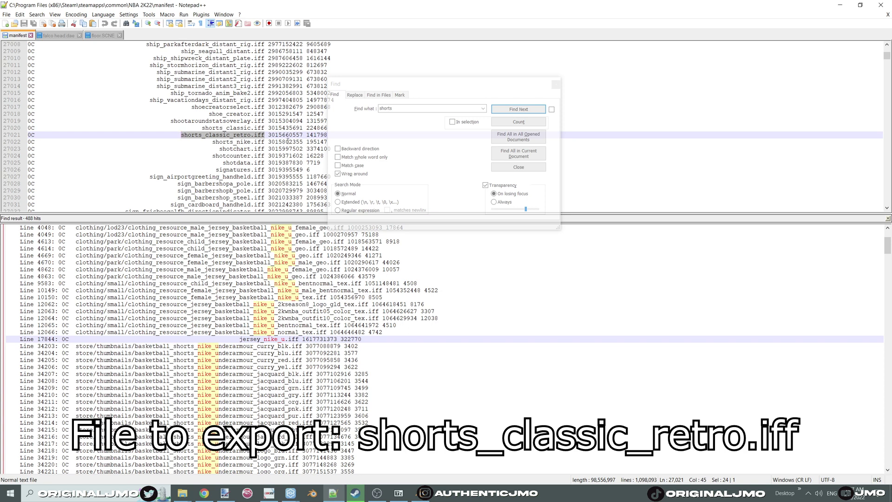
key(ctrl+c)
Step: Switch to NBA 2K22 and export shorts_classic_retro.iff with File Export in the File Manager
key(alt+Tab)
key(ctrl+a)
key(ctrl+v)
click(414, 358)
click(428, 273)
click(183, 494)
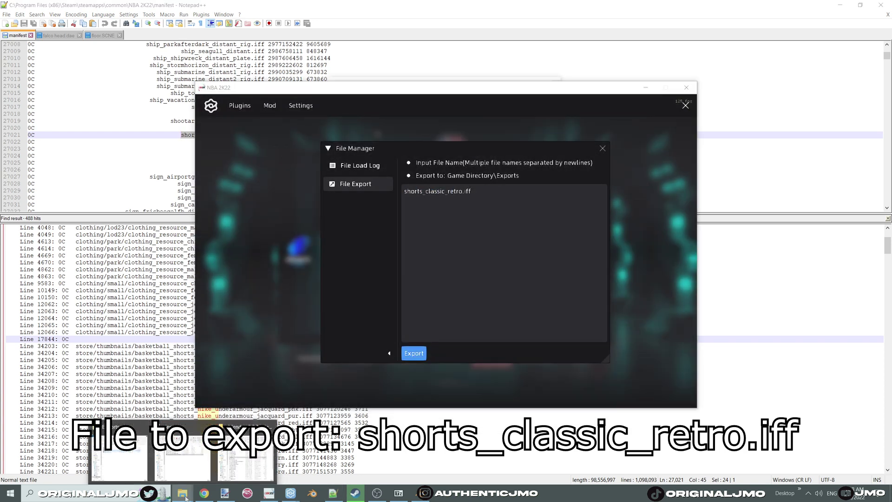
Step: Switch to the Exports folder and delete every file except shorts_classic_retro
click(225, 458)
drag(530, 204, 553, 230)
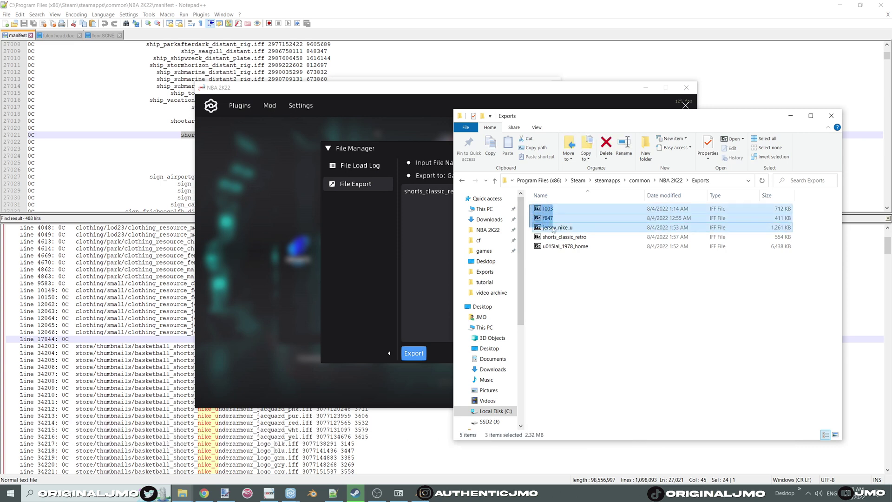
key(Delete)
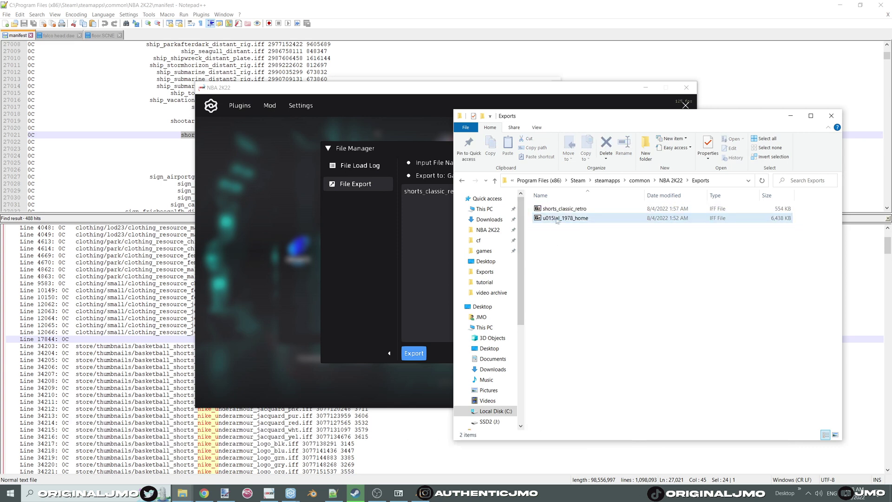
key(Delete)
click(521, 234)
Step: Open the shorts_classic_retro archive and extract all its contents into the jersey folder
double_click(564, 209)
key(ctrl+a)
mouse_move(182, 493)
click(195, 462)
click(591, 136)
drag(393, 184, 293, 335)
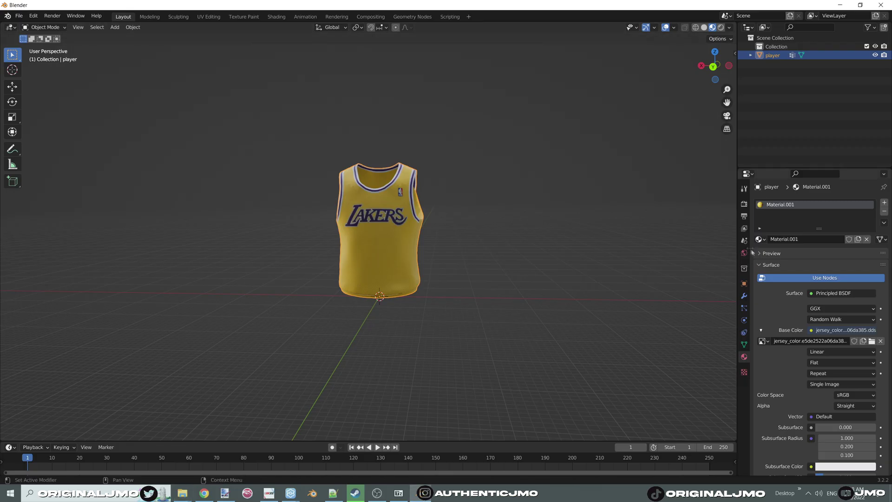
Step: In Blender, import staticshorts_male_average.SCNE from the jersey folder with the NBA 2K importer
click(745, 240)
click(878, 343)
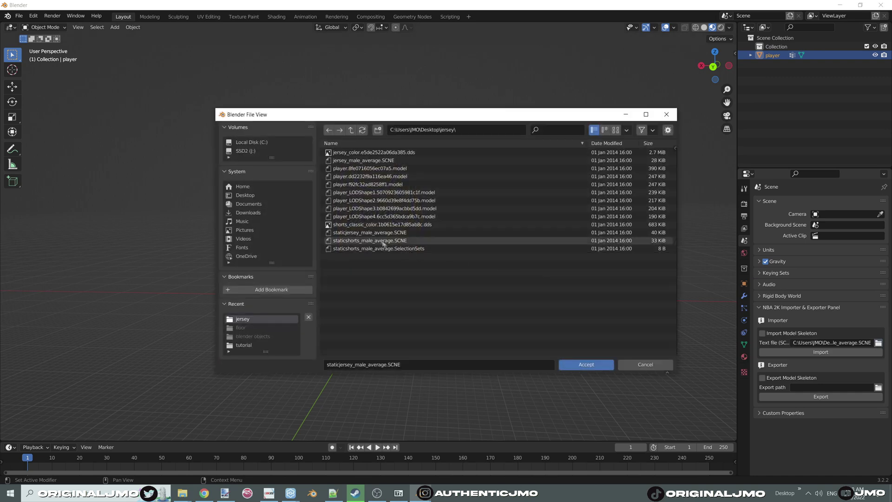
click(370, 240)
click(587, 365)
click(821, 352)
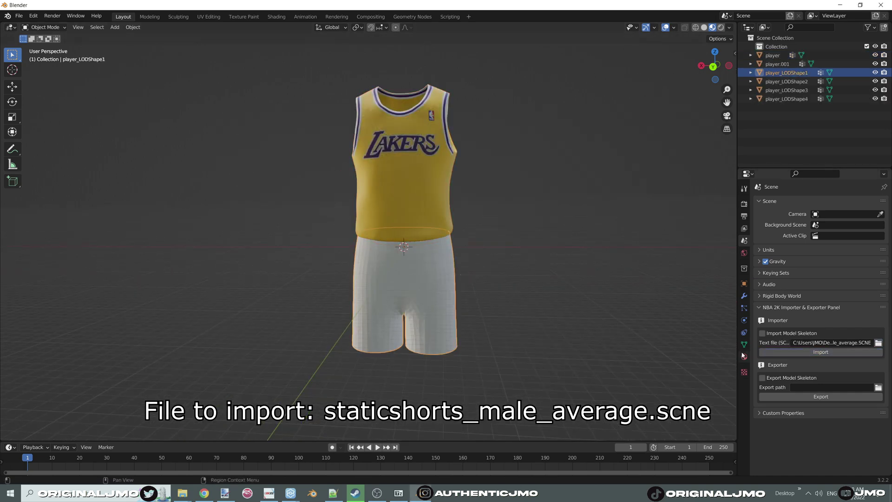
Step: Create a new material on player_LODShape1 with the shorts_classic_color .dds file as its base color image texture
click(744, 356)
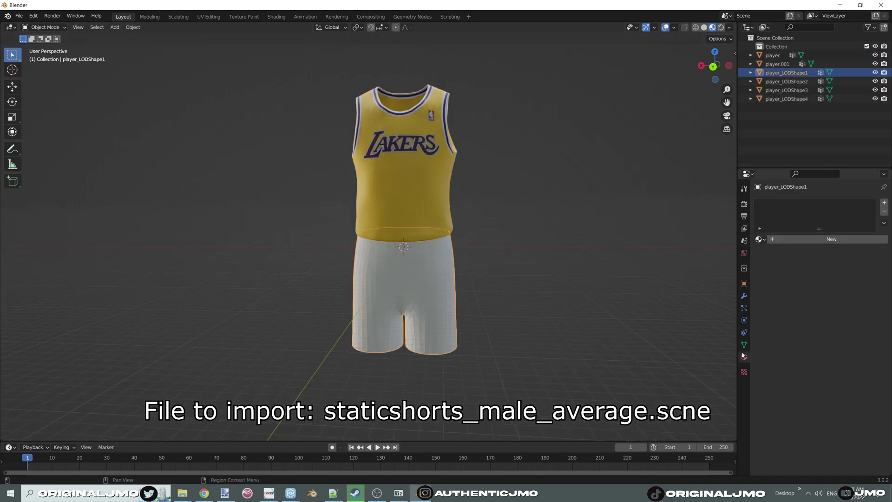
click(825, 278)
click(811, 330)
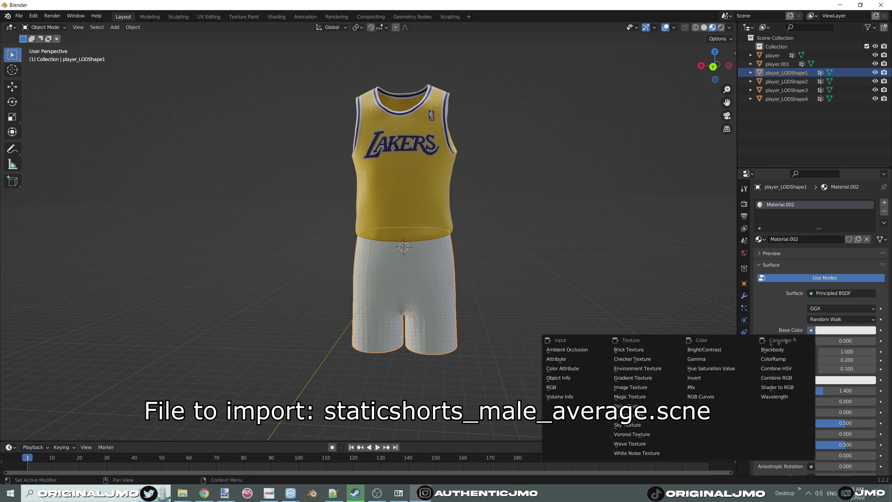
click(639, 387)
click(860, 341)
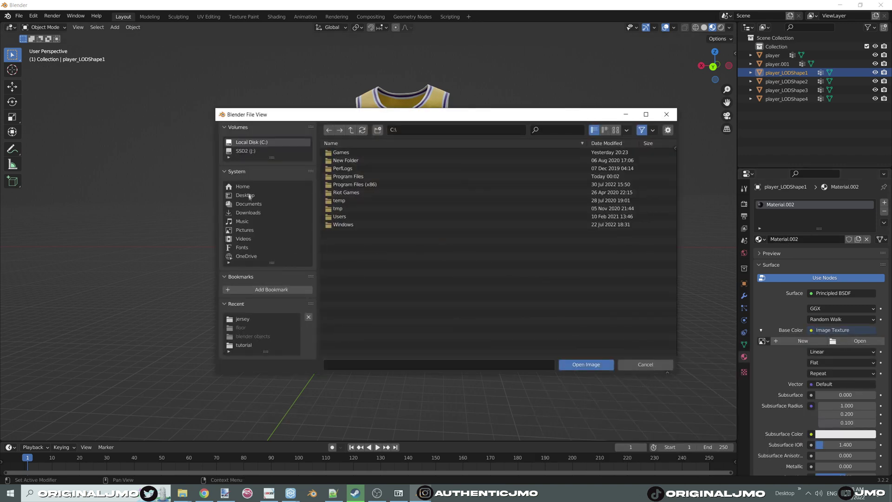
click(243, 319)
double_click(358, 163)
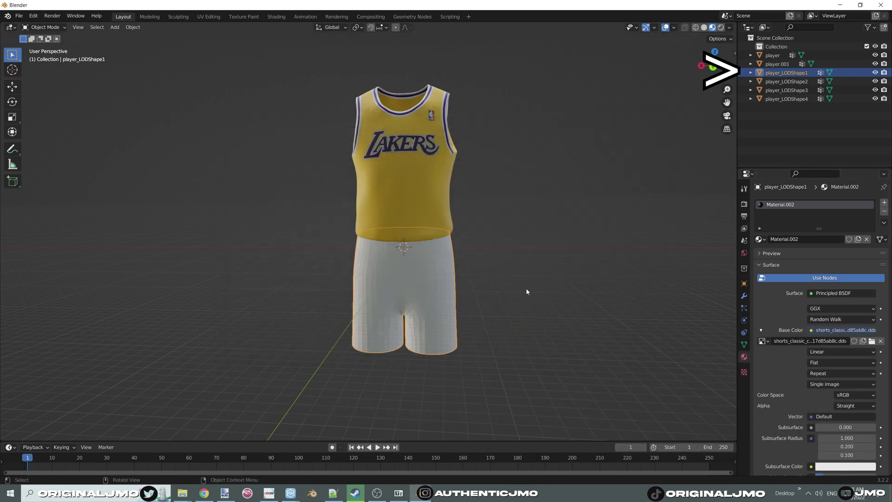
Step: Delete the four lower-detail shorts meshes, player_LODShape4 through player_LODShape1, from the scene
mouse_move(540, 280)
middle_down()
mouse_move(478, 269)
mouse_move(537, 265)
middle_up()
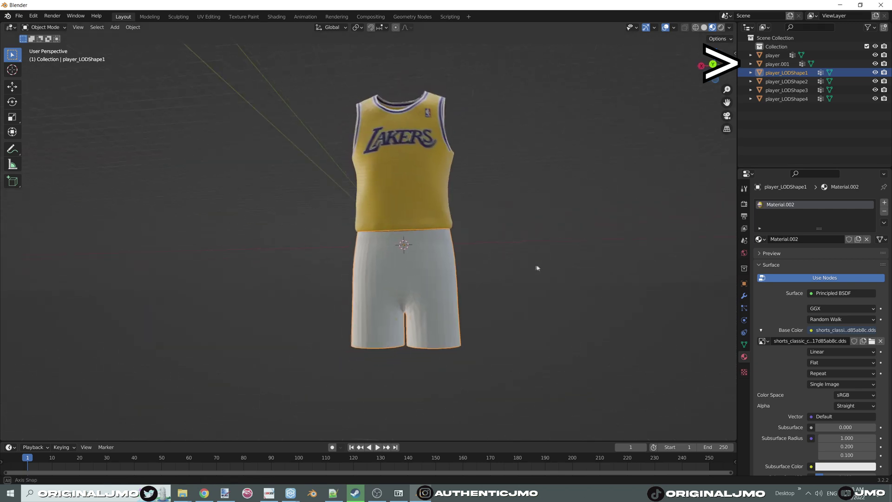
click(789, 100)
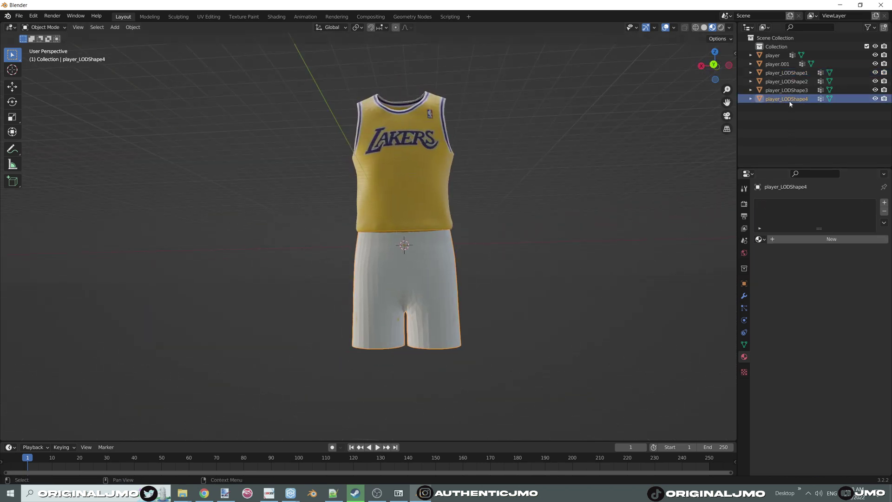
key(Delete)
click(791, 92)
key(Delete)
click(793, 84)
key(Delete)
click(793, 76)
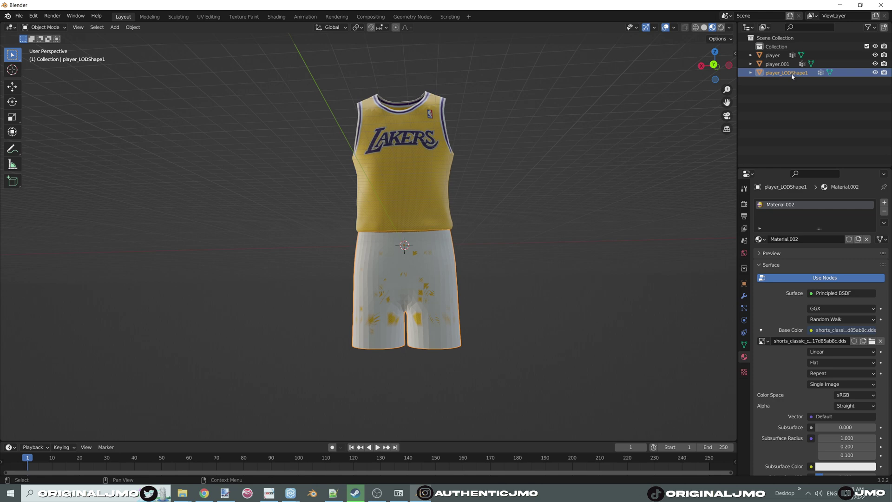
key(Delete)
Step: Assign the existing Material.002 to the player.001 shorts mesh and inspect the textured uniform
click(788, 66)
click(760, 240)
click(791, 269)
middle_drag(577, 257, 540, 237)
click(621, 162)
middle_drag(566, 185, 586, 177)
Step: Switch to NBA2K Tools, find LeBron in the players list, open him for editing and copy his face ID
click(291, 493)
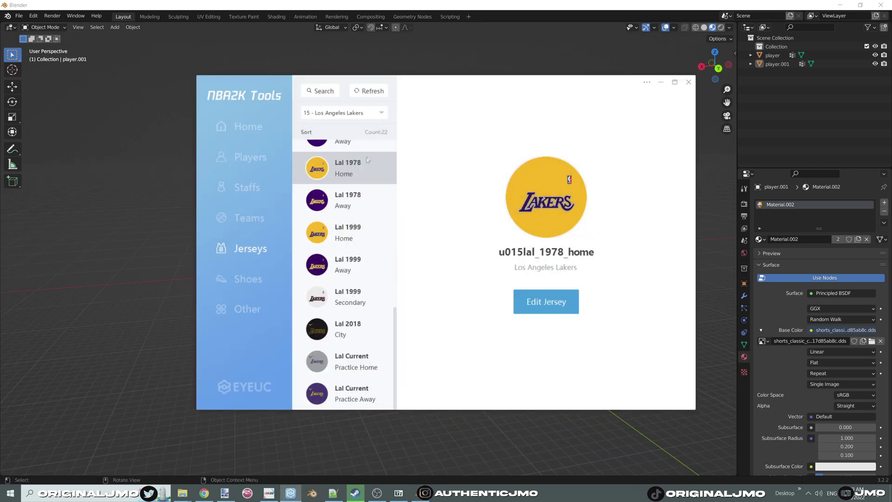
click(250, 157)
click(321, 91)
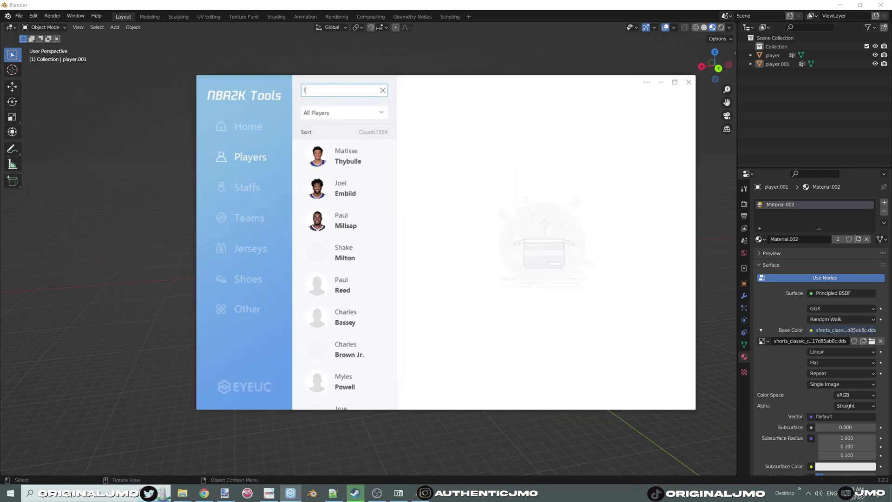
text(lebron)
click(344, 156)
click(546, 325)
double_click(425, 274)
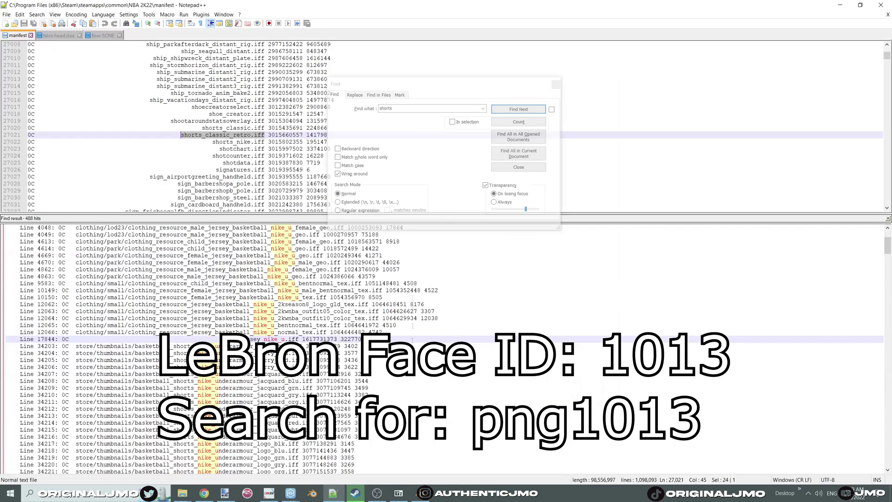
Step: Search the manifest in Notepad++ for png1013 and close the search dialog
key(ctrl+f)
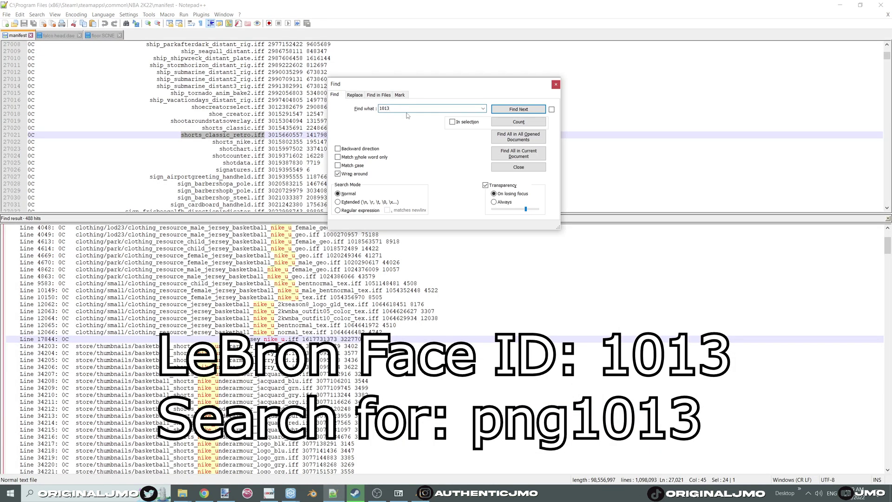
text(png1013)
key(Return)
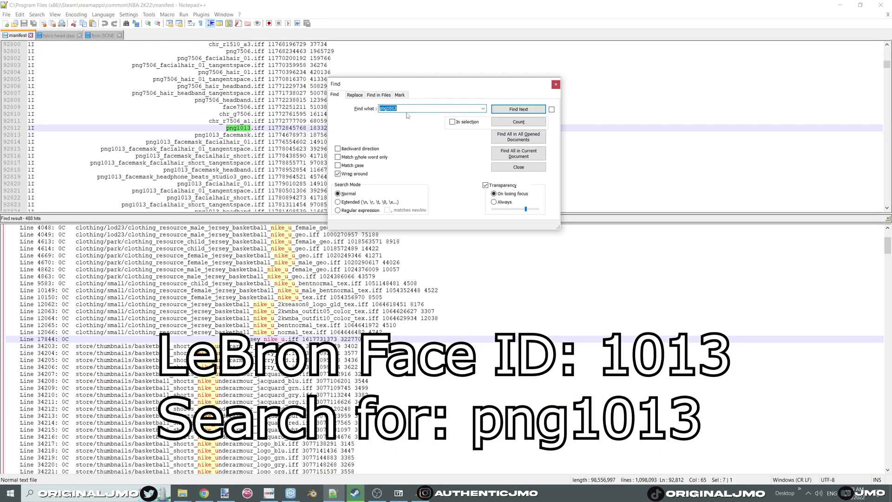
click(559, 85)
Step: Shrink the search results area and select the file name png1013.iff in the manifest
right_click(455, 228)
click(434, 218)
drag(421, 213, 421, 392)
scroll(237, 184, up, 2)
click(251, 177)
double_click(226, 170)
mouse_move(265, 169)
mouse_down()
mouse_move(269, 184)
mouse_move(266, 170)
mouse_up()
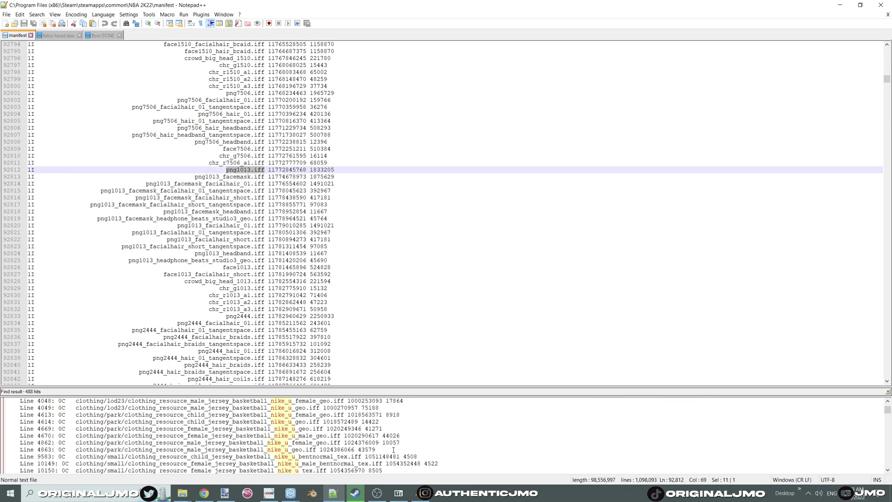
Step: Create a new text document on the desktop, open it, and bring the manifest back into view
key(super+d)
right_click(559, 215)
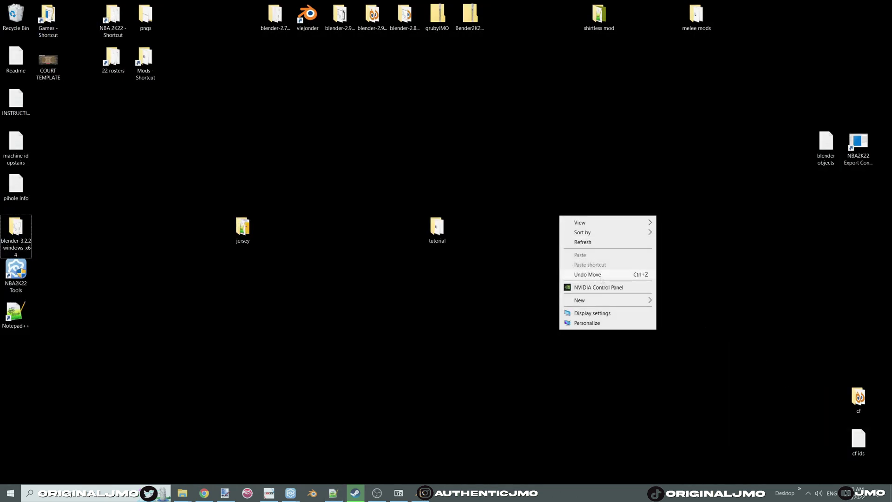
mouse_move(604, 301)
click(686, 353)
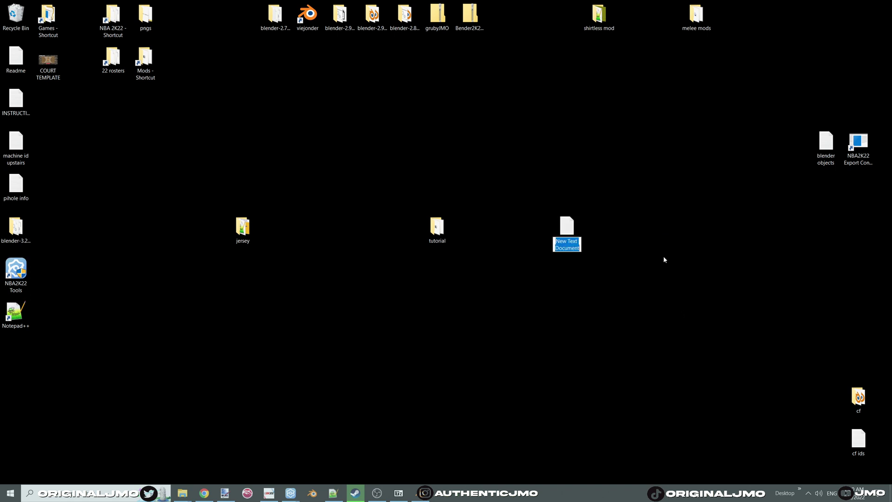
key(Return)
key(Return)
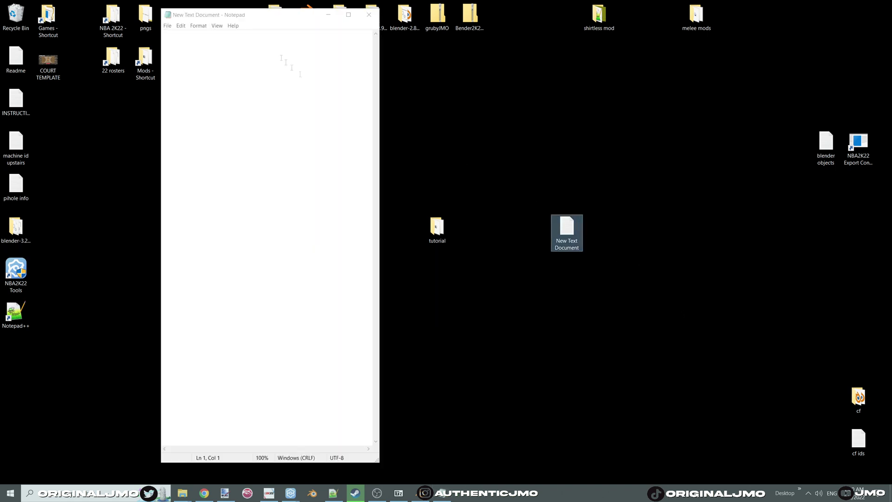
key(super+d)
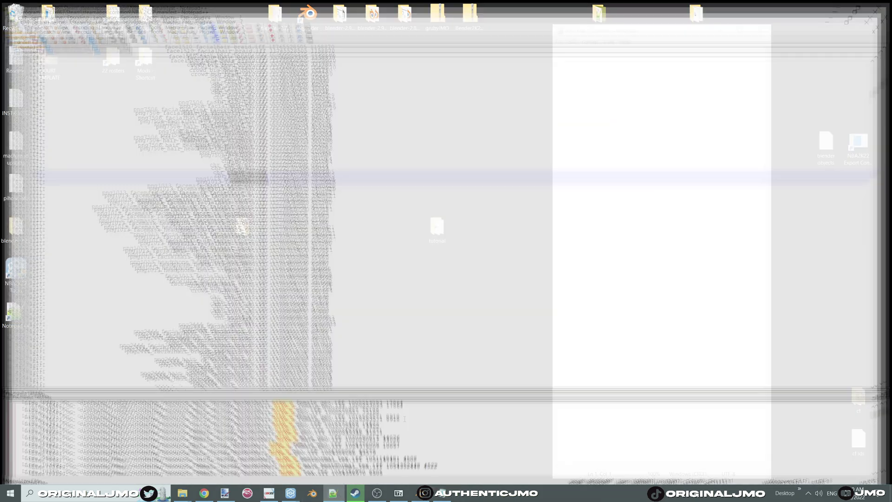
Step: Copy png1013.iff into the text document and arrange the manifest and the document side by side
text(1013)
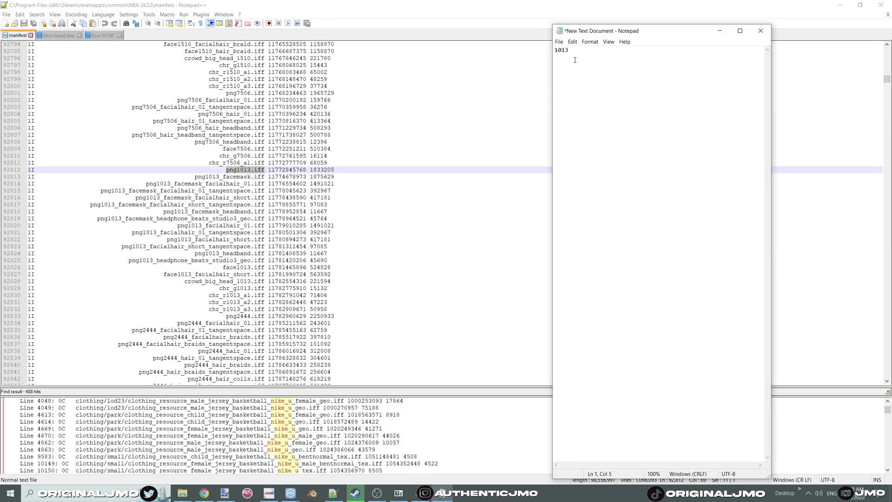
right_click(252, 171)
click(272, 186)
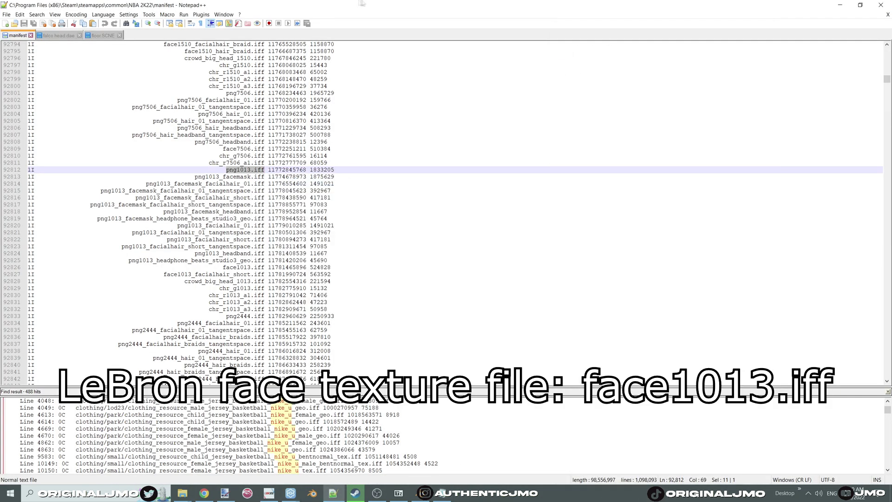
key(super+Left)
click(510, 89)
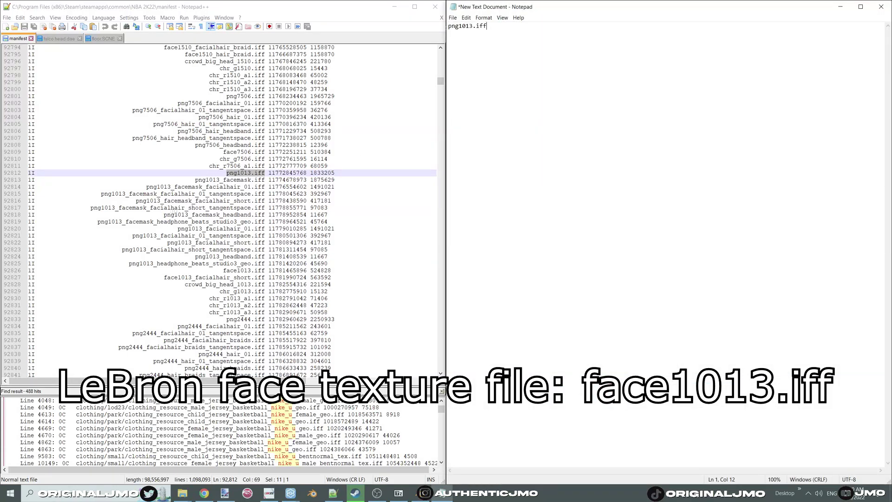
Step: Copy png1013_facialhair_01.iff from the manifest onto a new line of the text document
drag(177, 228, 248, 228)
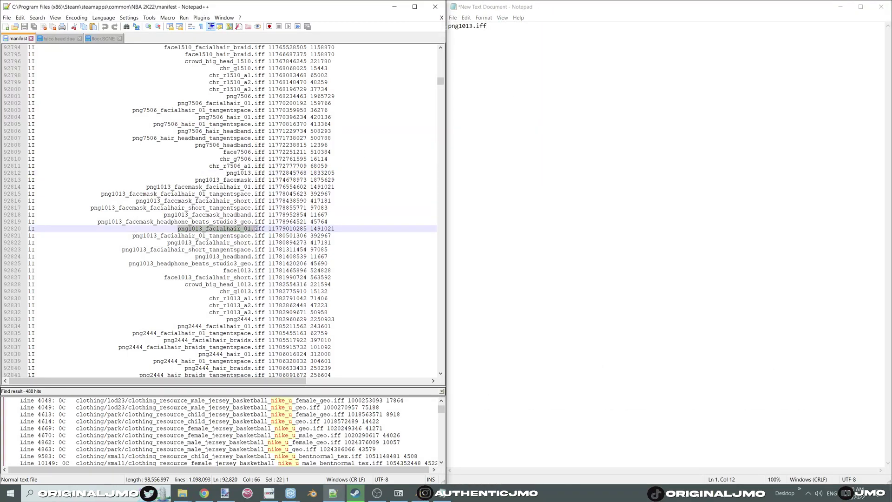
key(ctrl+c)
click(479, 95)
key(Return)
key(ctrl+v)
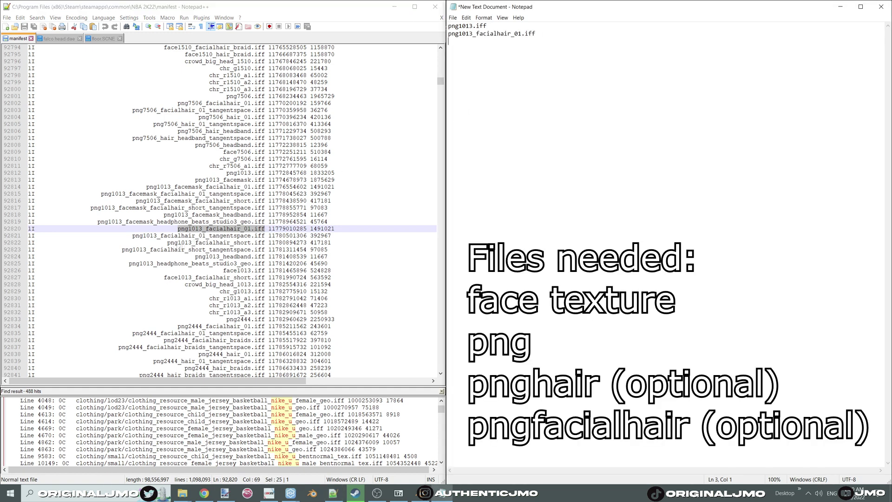
Step: Add face1013.iff from the manifest as the third line of the text document and save it
drag(223, 271, 268, 271)
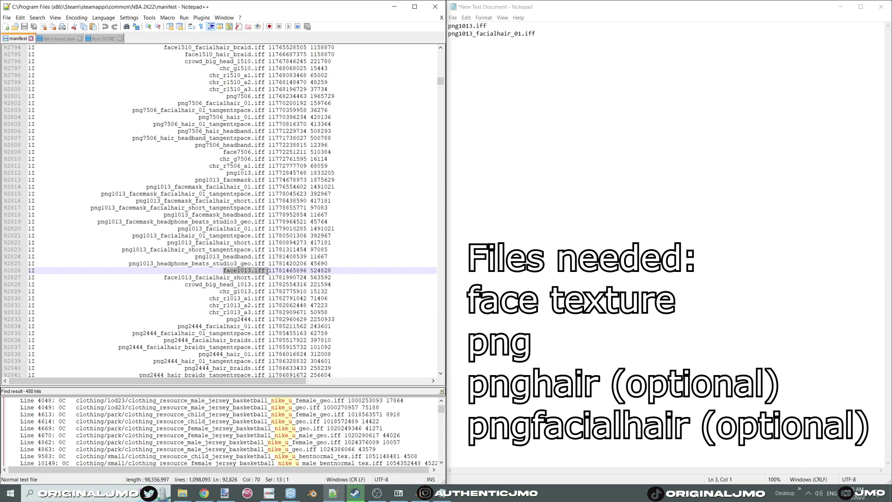
click(548, 73)
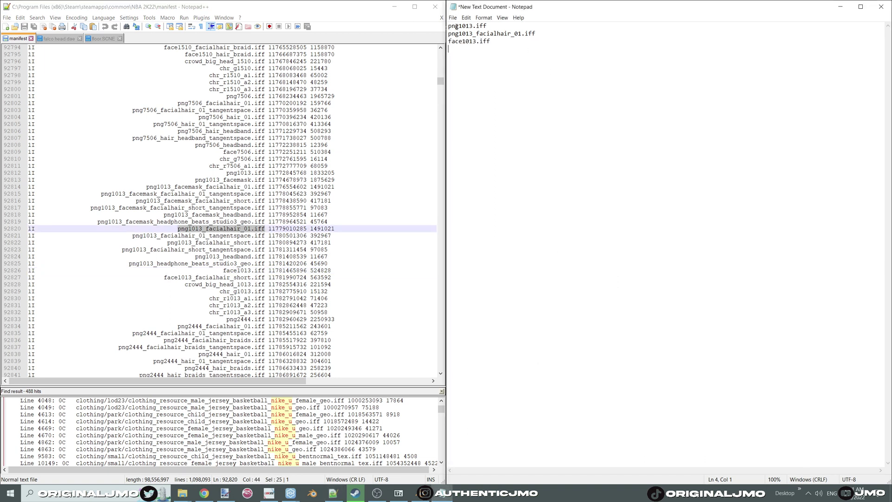
click(453, 18)
click(464, 52)
Step: Minimize the manifest window and close the saved text document
click(403, 8)
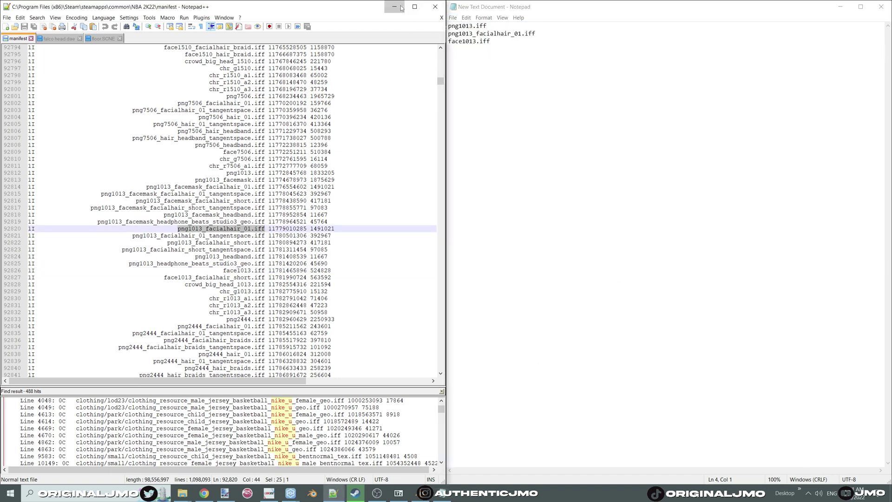
click(394, 7)
drag(636, 5, 634, 20)
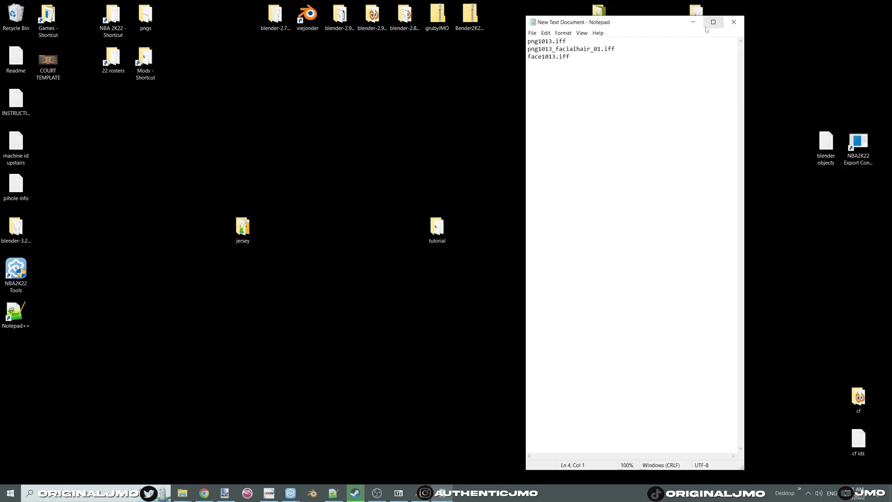
click(736, 22)
Step: Open the NBA 2K22 game folder in File Explorer and launch NBA2K21 Export Console V1.2
click(183, 493)
mouse_move(180, 457)
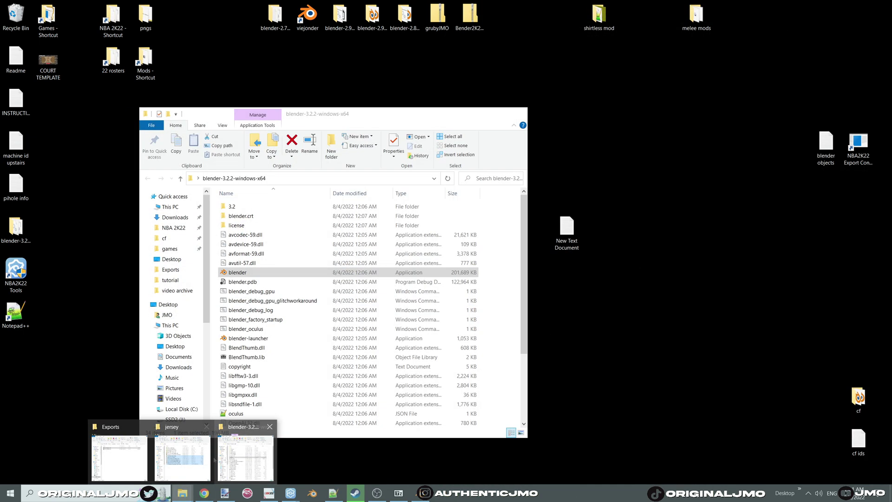
click(180, 456)
click(162, 217)
scroll(339, 271, down, 10)
scroll(339, 271, down, 15)
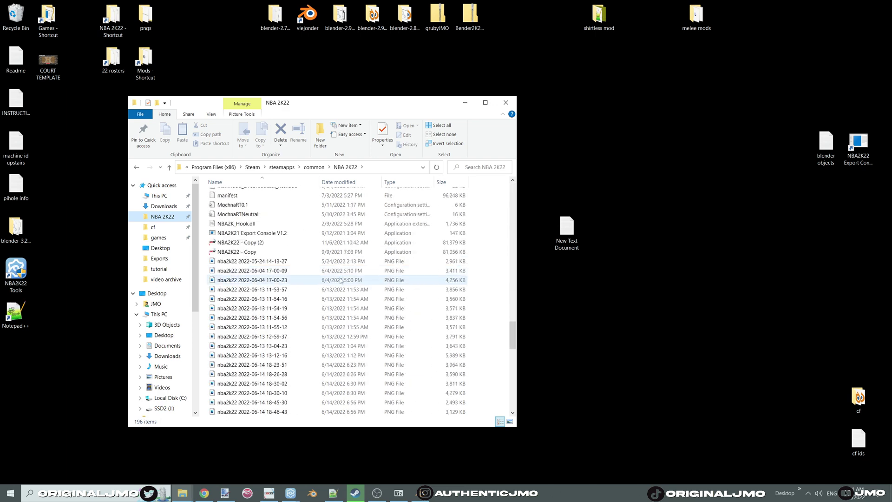
double_click(274, 235)
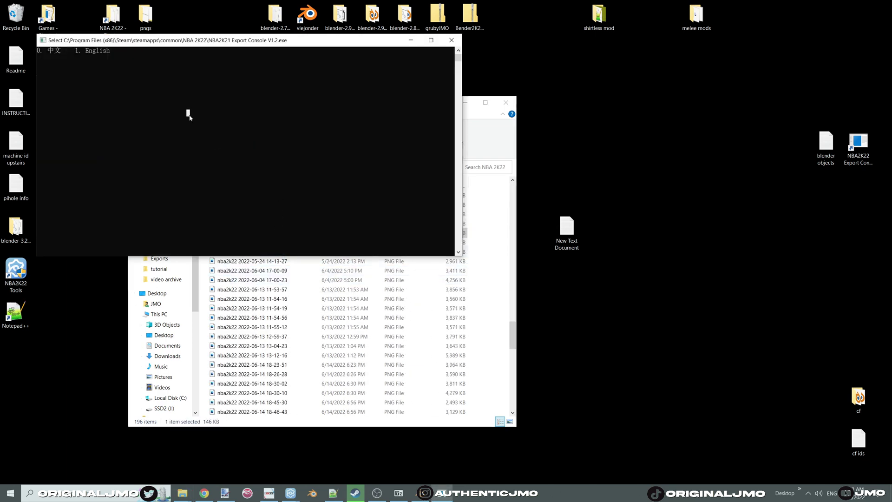
Step: Set the export console to English, export the files listed in New Text Document, and close the console
text(1)
key(Return)
drag(567, 228, 203, 130)
key(Return)
click(451, 40)
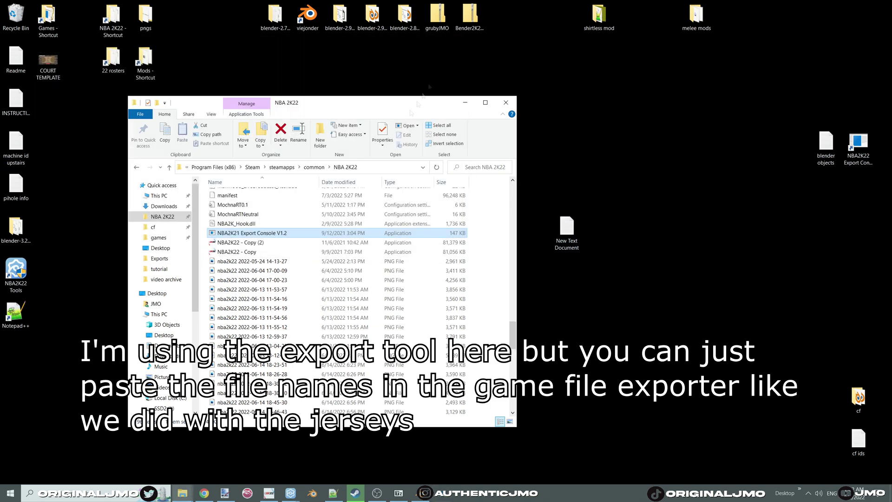
Step: Open face1013, png1013 and png1013_facialhair_01 from the game's Export folder in the archive manager
scroll(324, 242, up, 10)
double_click(235, 218)
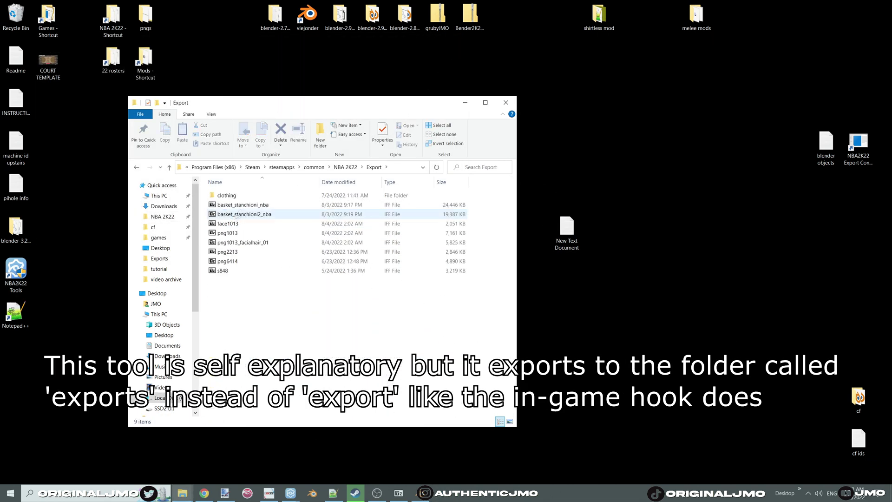
click(254, 244)
drag(205, 219, 242, 248)
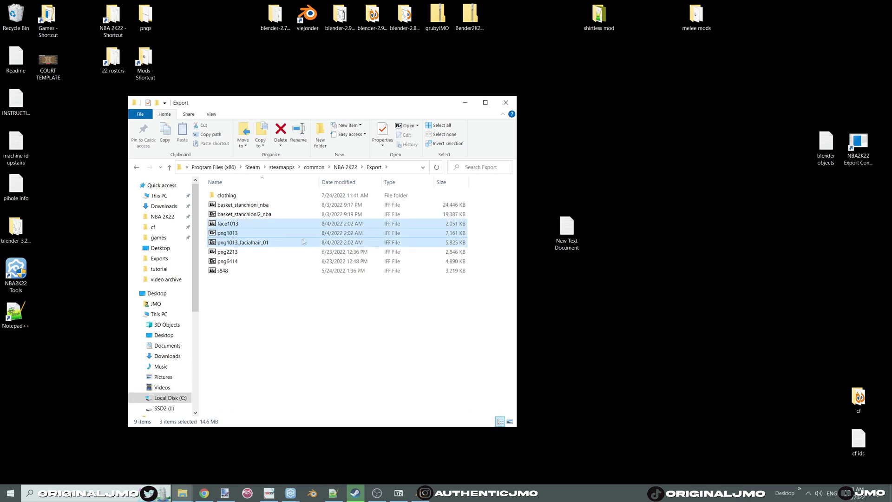
key(Return)
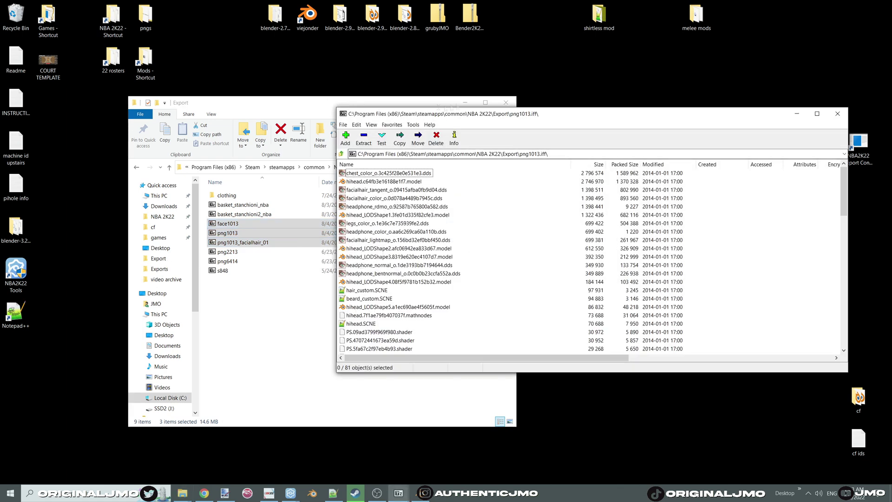
Step: Close the Export folder window and create a new desktop folder named bron
click(506, 103)
right_click(246, 184)
mouse_move(298, 268)
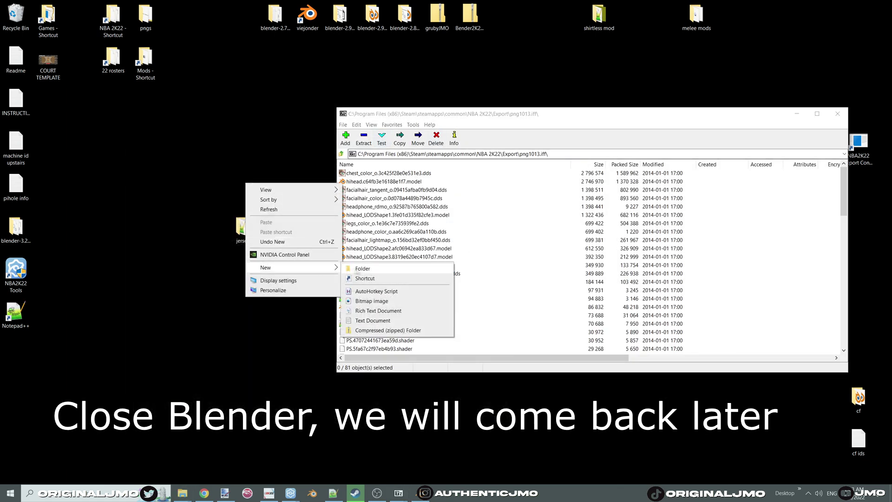
click(363, 269)
text(bron)
key(Return)
Step: Extract all files from png1013.iff into the bron folder and close that archive
drag(366, 175, 255, 178)
click(408, 200)
key(ctrl+a)
key(ctrl+a)
drag(409, 205, 242, 185)
click(429, 210)
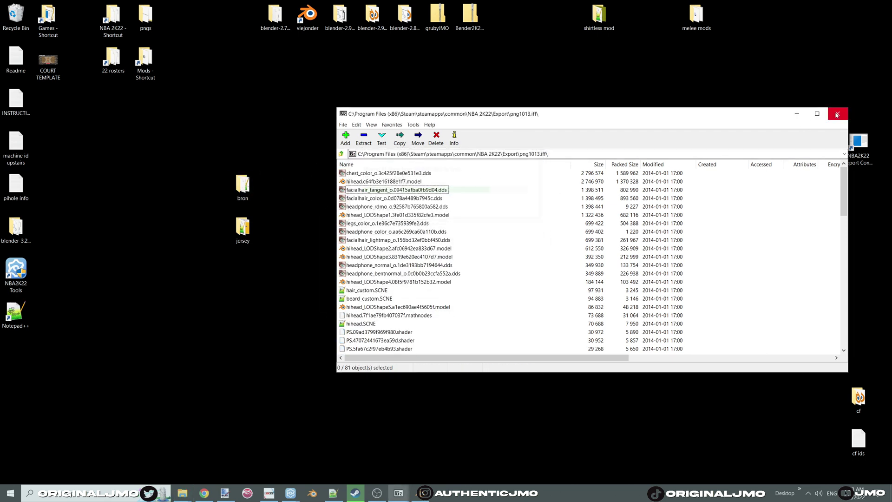
click(837, 114)
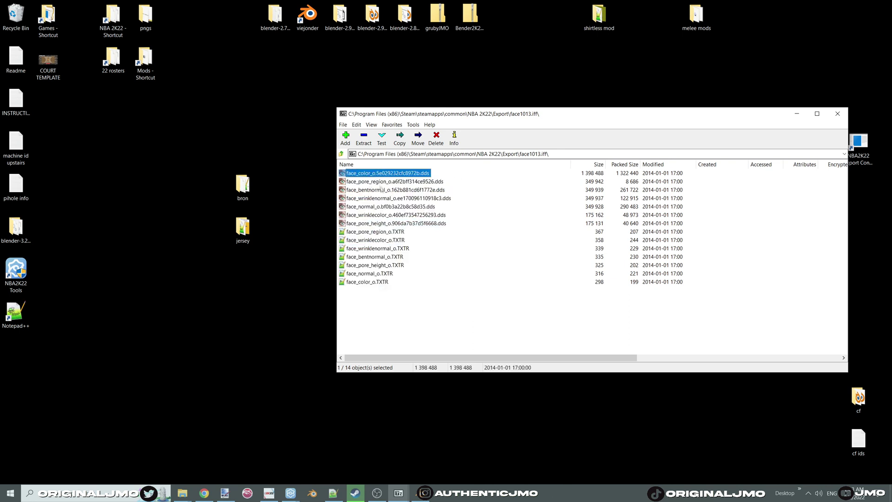
Step: Extract the face_color and face_normal textures and all png1013_facialhair_01.iff files into the bron folder, closing both archives
drag(374, 209, 242, 185)
click(838, 114)
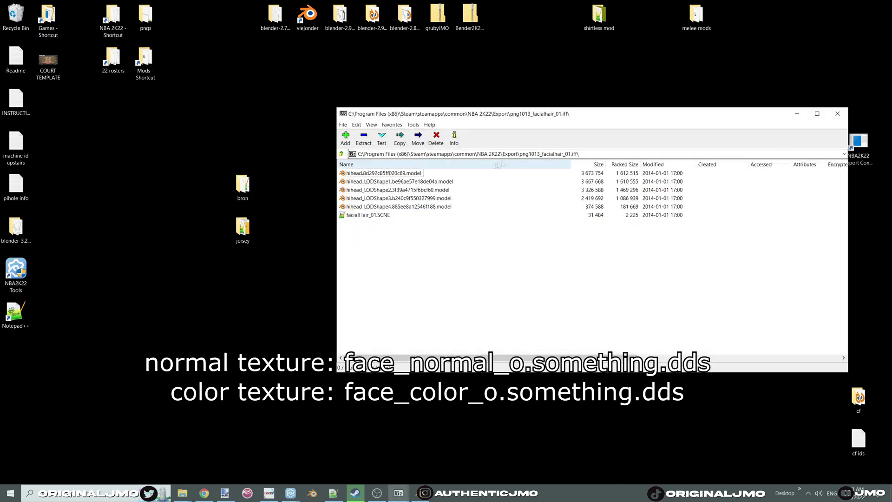
drag(426, 255, 344, 170)
drag(247, 188, 248, 188)
click(837, 114)
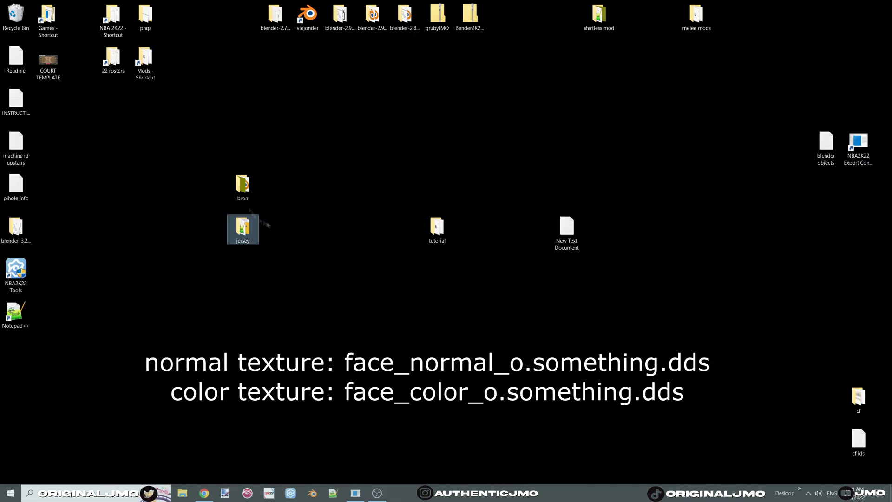
Step: Open the chest_color, legs_color and face_color DDS textures from the bron folder in paint.net
double_click(244, 186)
drag(208, 163, 225, 158)
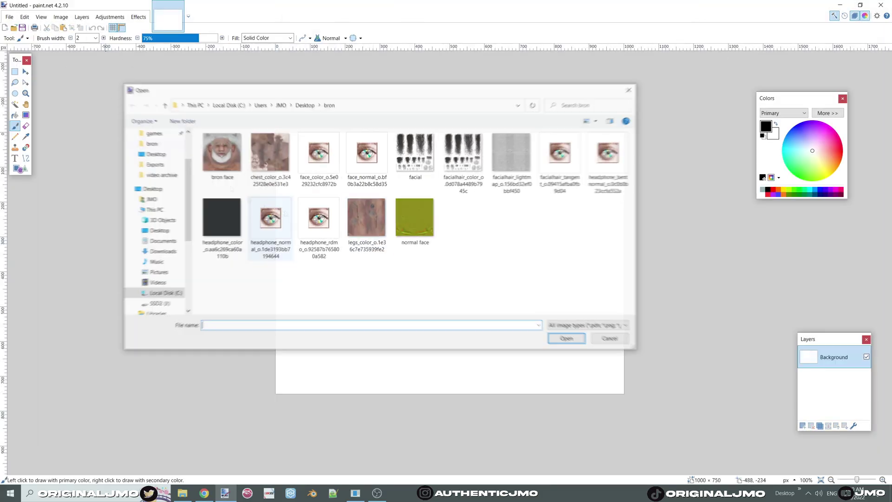
click(270, 154)
ctrl+click(371, 220)
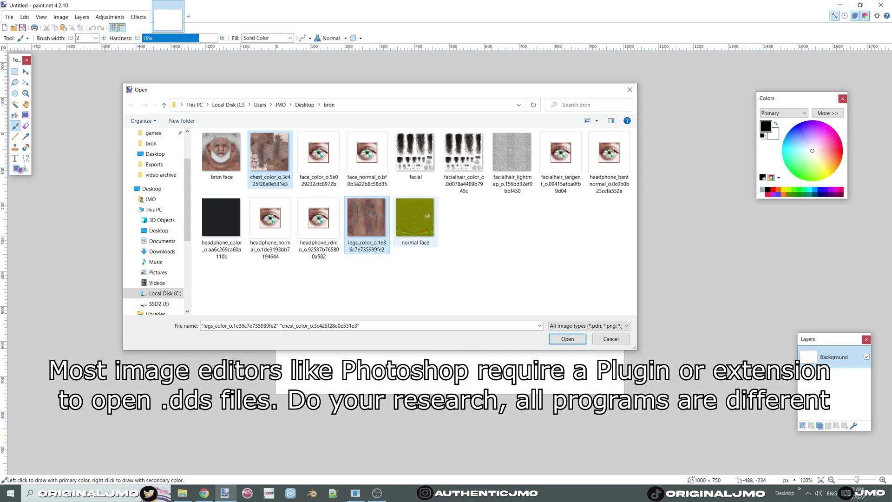
ctrl+click(329, 164)
ctrl+click(329, 163)
click(567, 340)
click(13, 28)
double_click(325, 160)
Step: Save the face texture as bron face in PNG format, replacing the existing file, and close the image
click(25, 148)
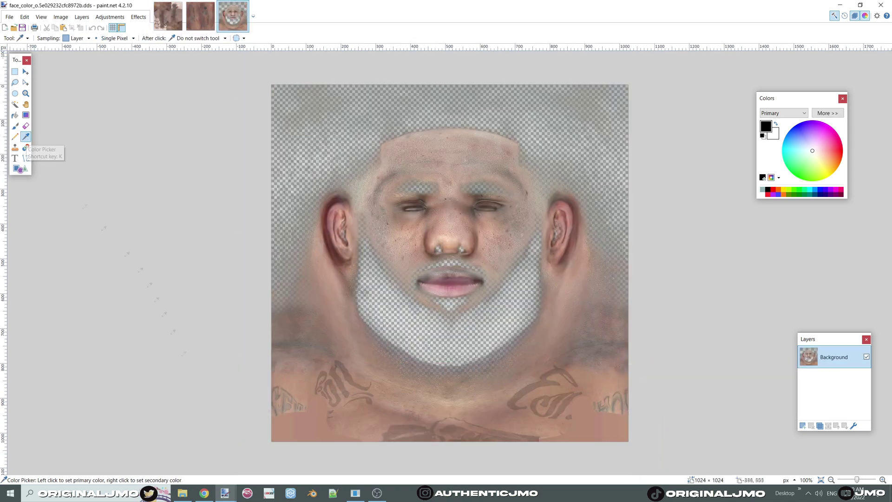
click(192, 333)
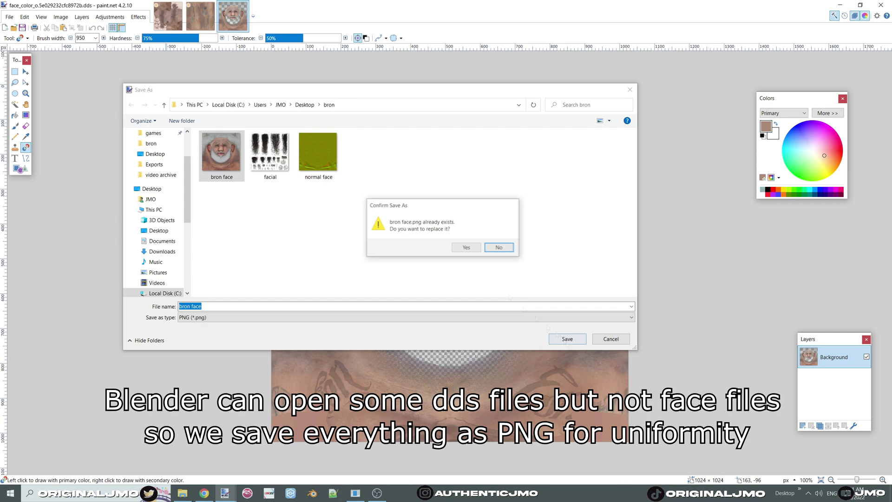
click(462, 247)
click(829, 472)
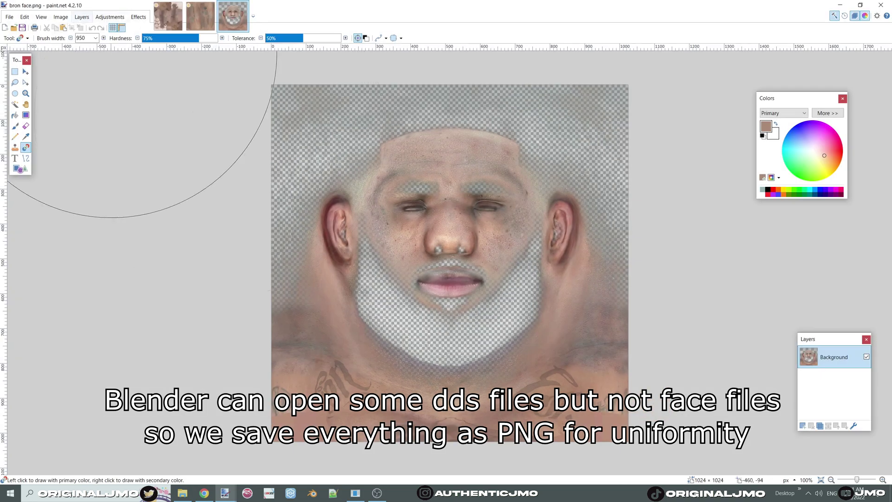
click(244, 5)
Step: Save the legs texture in the bron folder as a PNG named legs
click(9, 17)
click(26, 93)
click(209, 316)
click(192, 332)
click(209, 306)
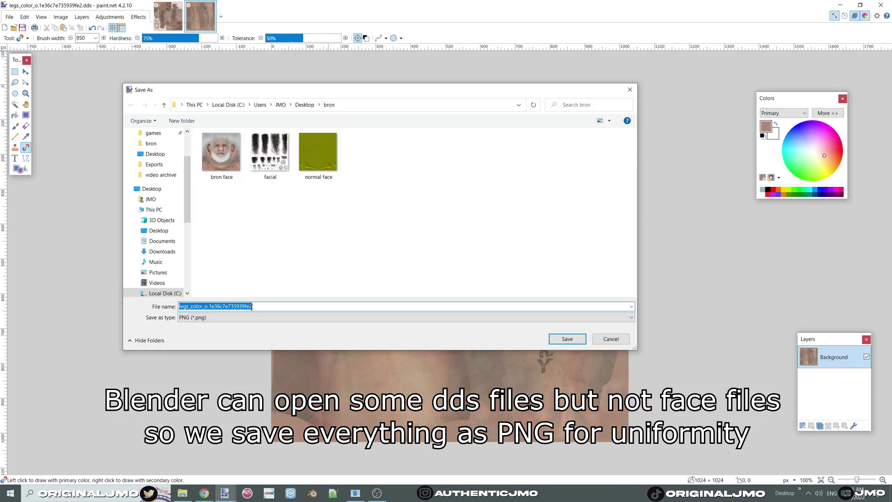
text(legs)
key(Return)
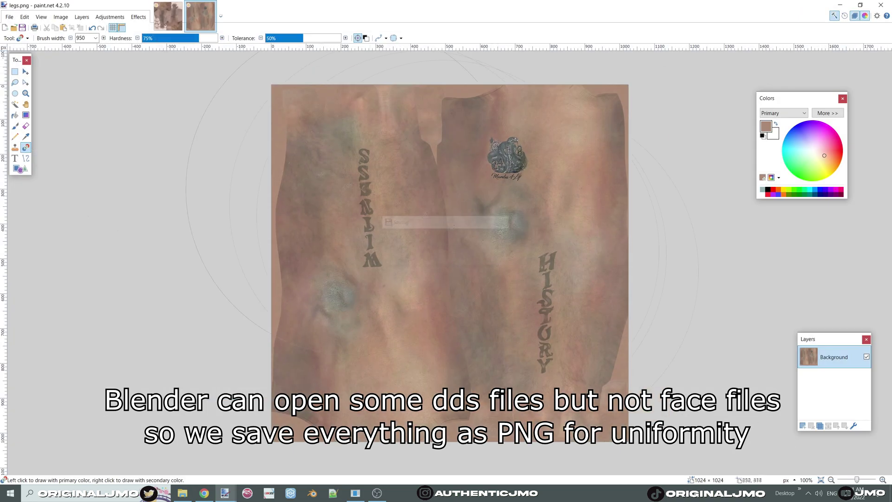
Step: Save the chest texture in the bron folder as a PNG named chest
click(167, 16)
click(10, 17)
click(28, 80)
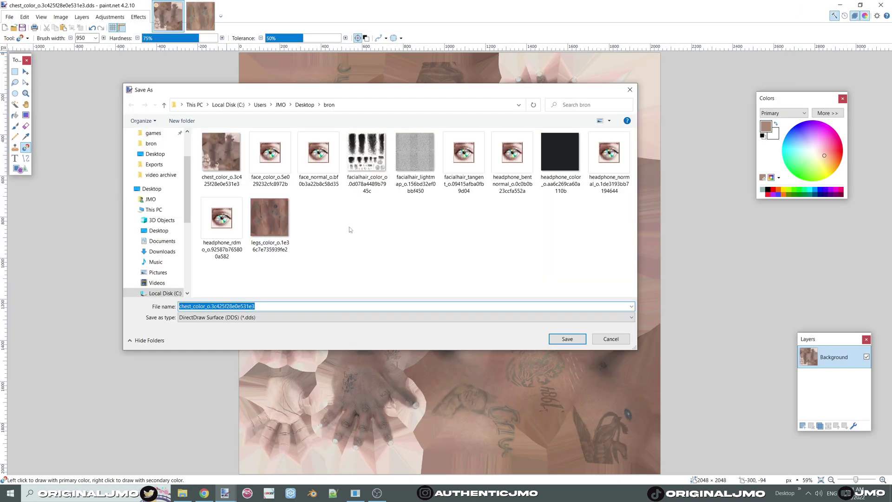
click(223, 318)
click(223, 333)
click(272, 306)
text(chest)
key(Return)
click(830, 475)
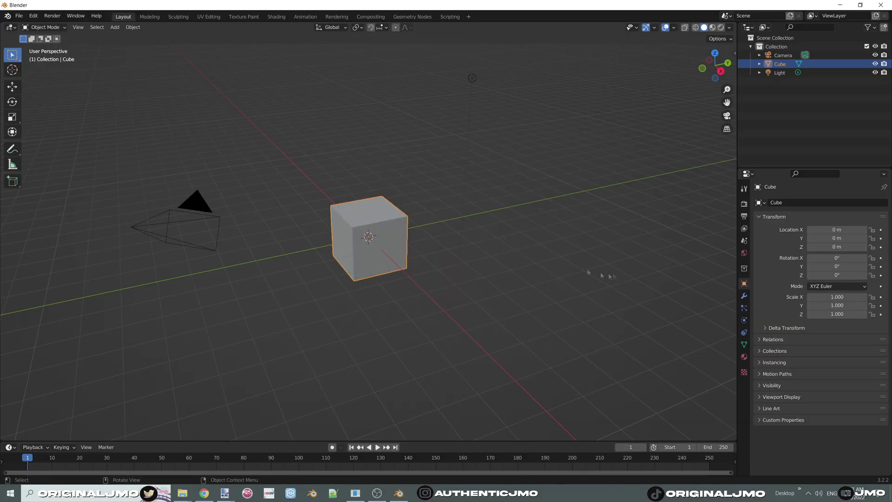
Step: In Blender, delete the default scene objects and import hihead.SCNE from the bron folder with its model skeleton
drag(492, 183, 303, 288)
key(Delete)
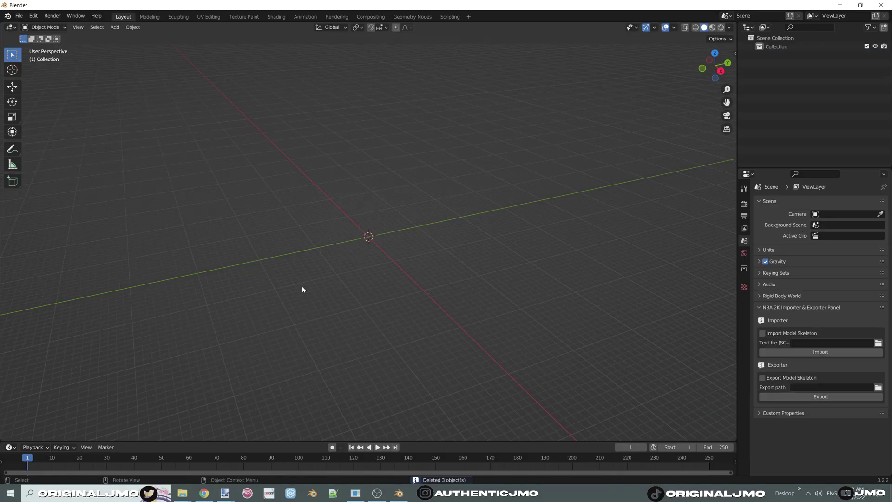
click(879, 343)
click(241, 319)
scroll(355, 282, down, 5)
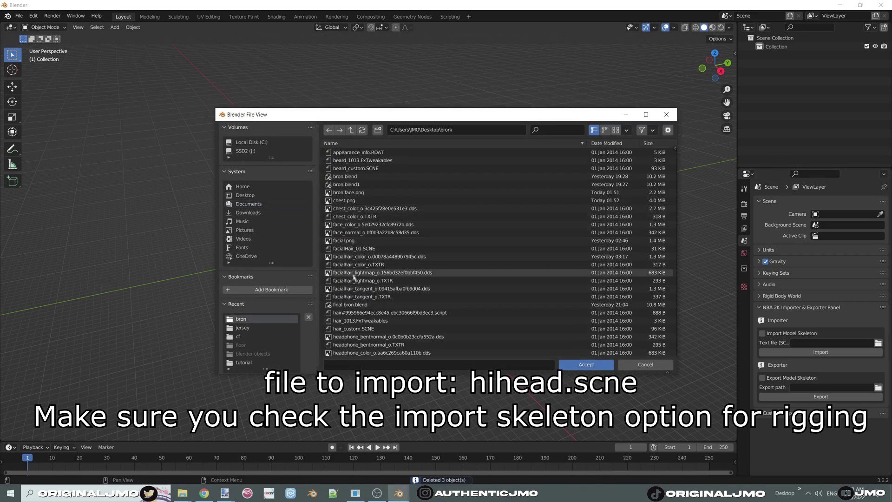
double_click(356, 244)
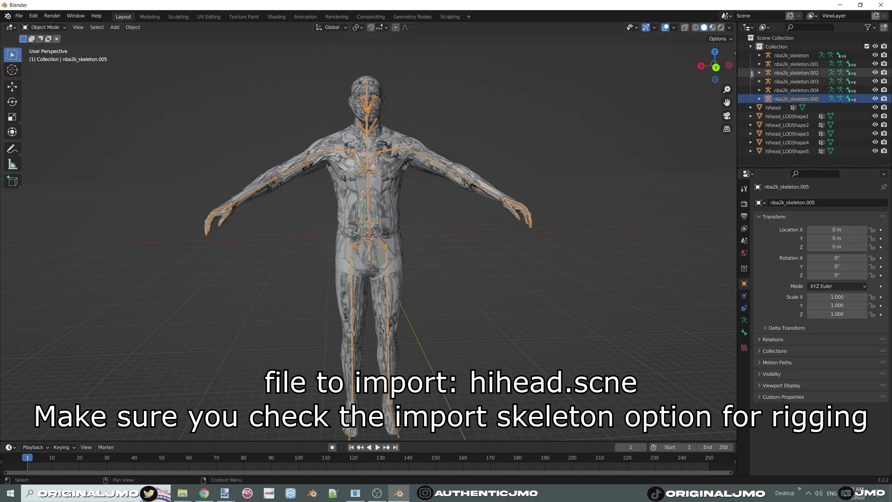
Step: Delete the duplicate skeletons and hihead_LODShape objects, keeping nba2k_skeleton and hihead, and align the view to the Y axis
drag(741, 57, 765, 74)
key(Delete)
key(Delete)
click(715, 68)
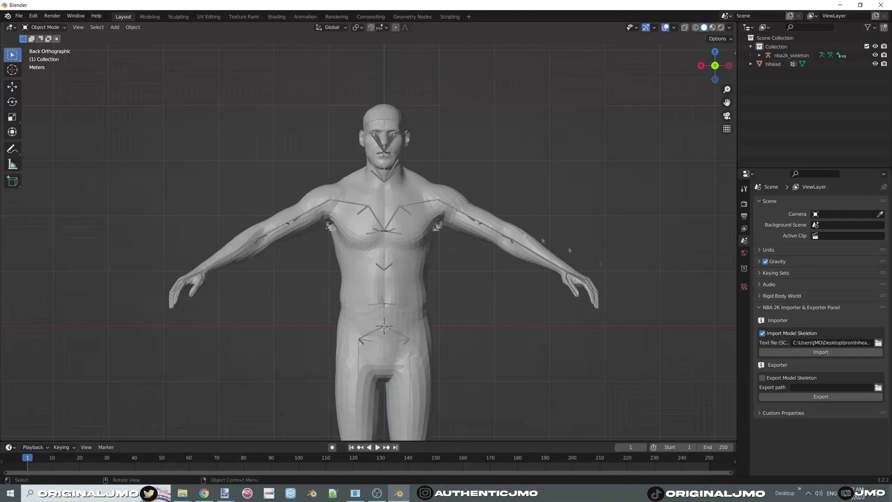
Step: Import staticjersey_male_average.SCNE from the jersey folder without the model skeleton
click(879, 345)
click(246, 328)
double_click(372, 251)
click(867, 352)
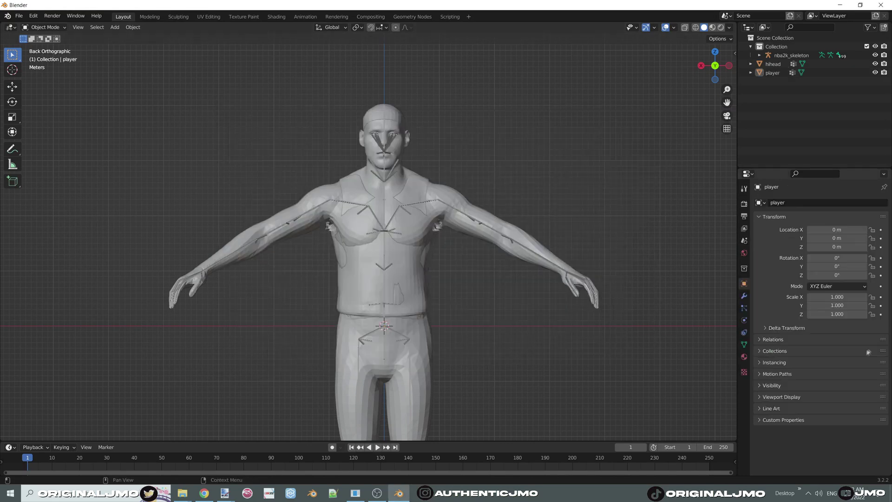
Step: Import staticshorts_male_average.SCNE from the jersey folder and delete player_LODShape1 through player_LODShape4
click(745, 345)
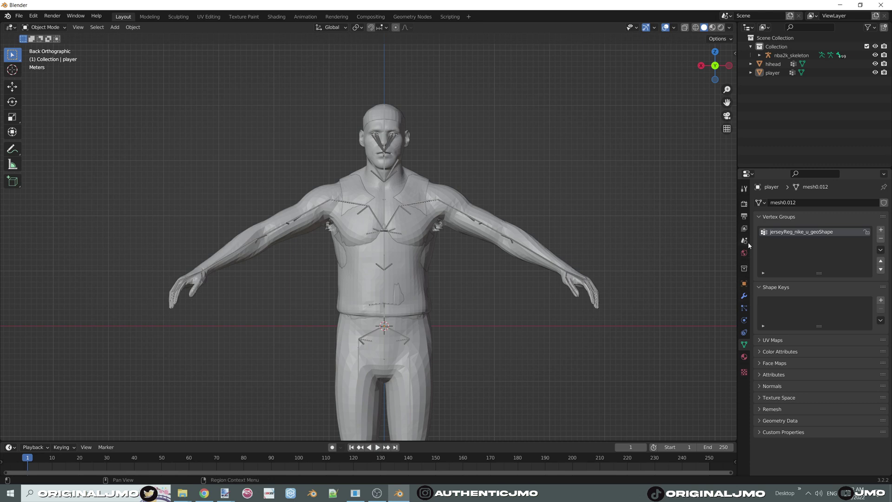
click(745, 241)
click(879, 343)
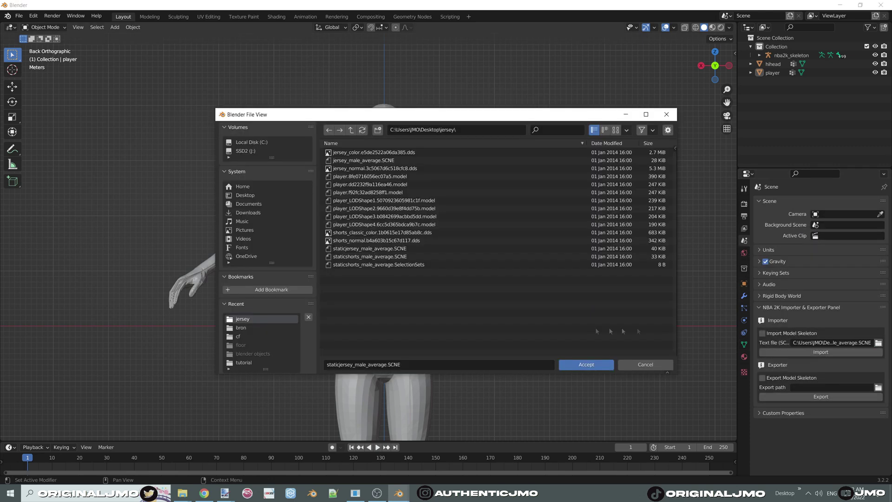
double_click(374, 257)
click(811, 353)
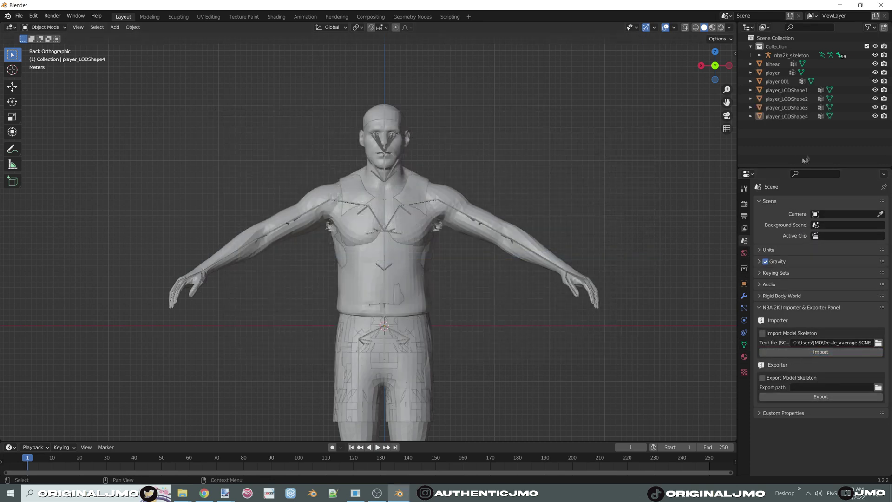
drag(780, 90, 780, 90)
key(Delete)
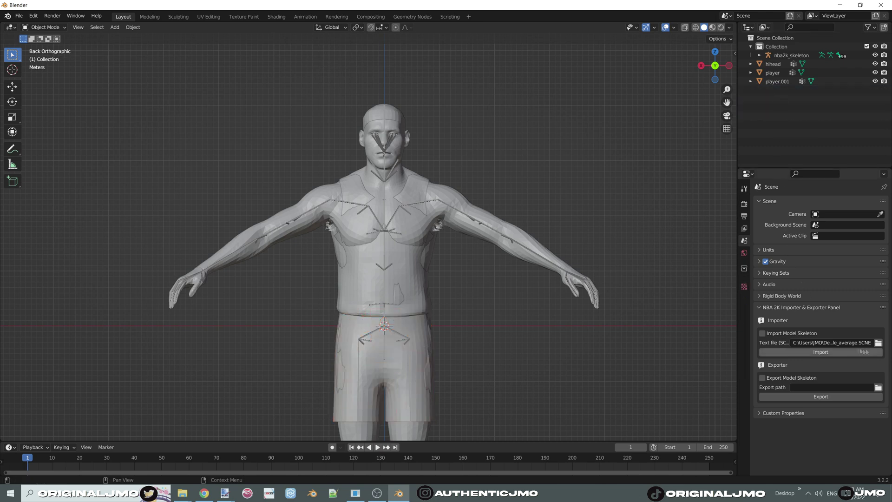
Step: Import facialHair_01.SCNE from the bron folder and delete hihead_LODShape1 through hihead_LODShape4
click(879, 343)
click(242, 328)
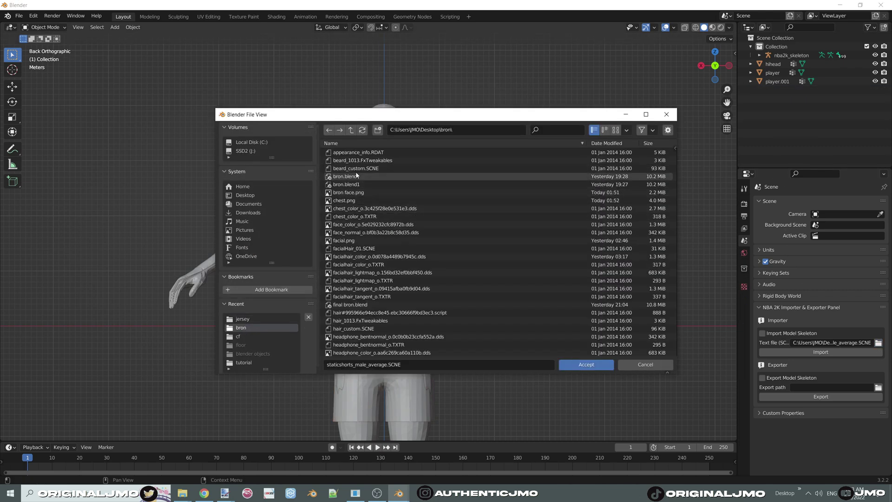
double_click(352, 250)
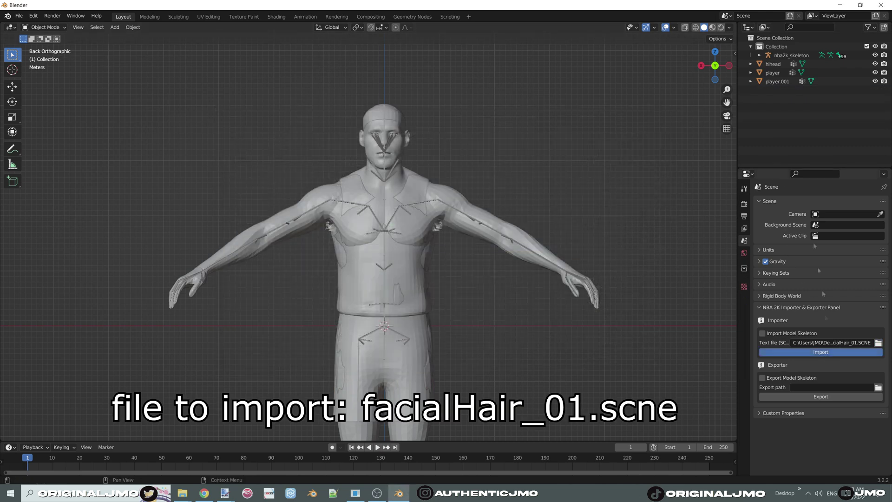
click(821, 352)
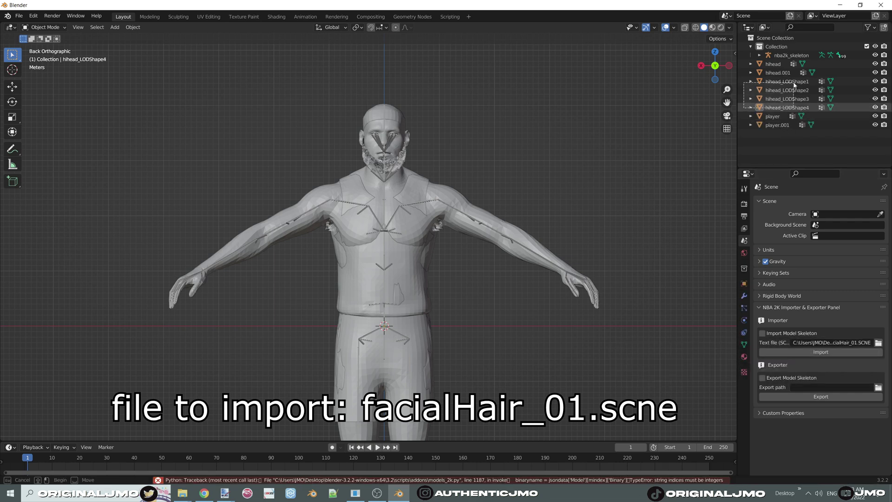
drag(794, 85, 795, 82)
key(Delete)
Step: Select the hihead body mesh and add a new material to it
scroll(372, 232, up, 4)
shift+middle_drag(455, 244, 459, 262)
click(459, 287)
click(744, 357)
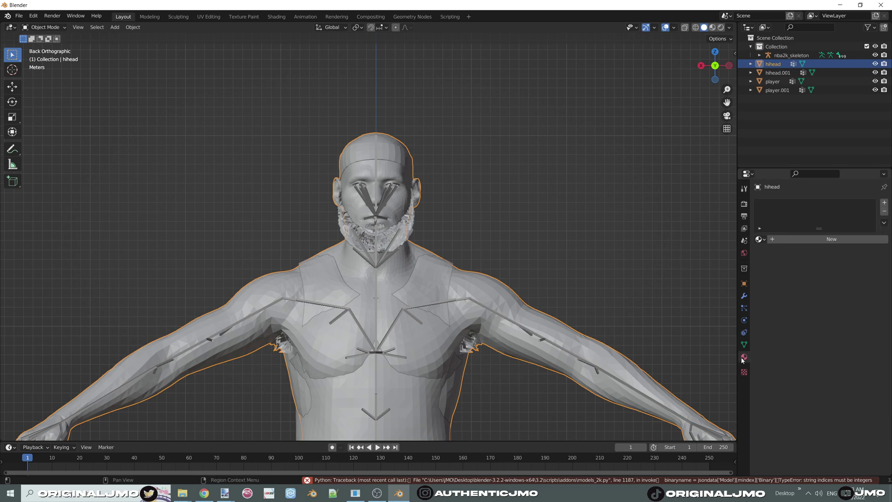
click(832, 240)
Step: Assign bron face.png as the image texture for the hihead material's base color and switch the viewport to material preview
click(811, 330)
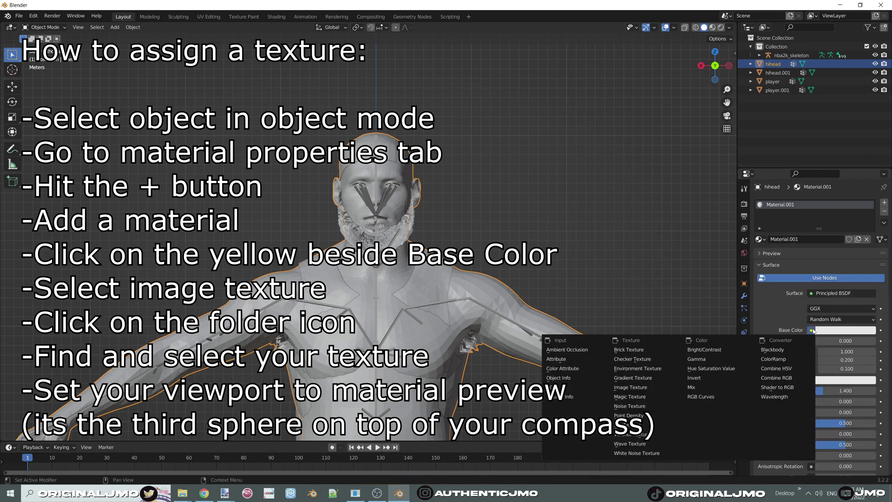
click(649, 384)
click(860, 341)
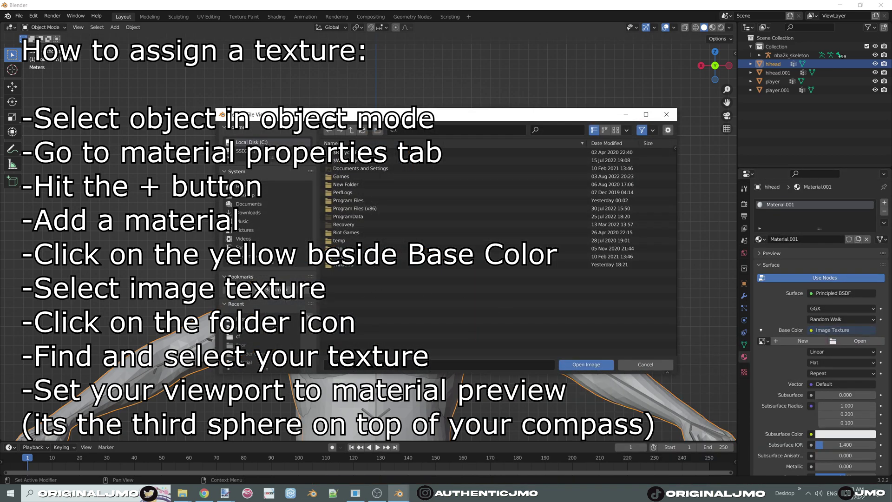
click(248, 319)
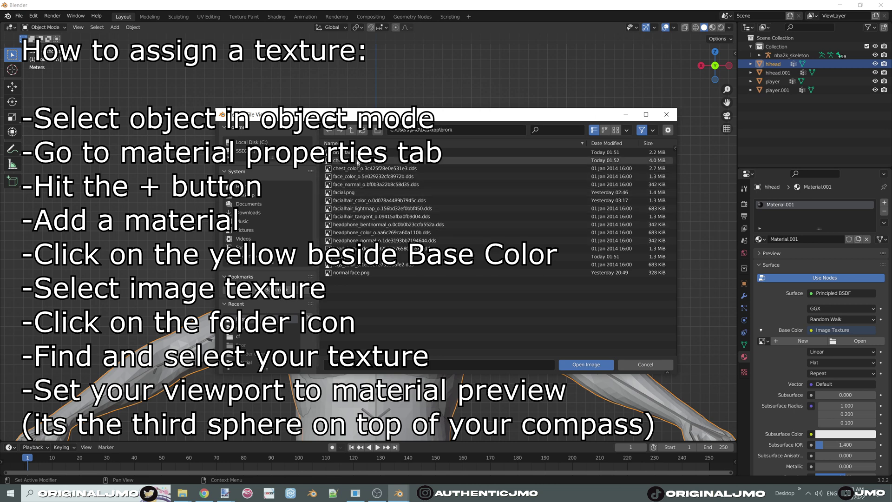
double_click(391, 153)
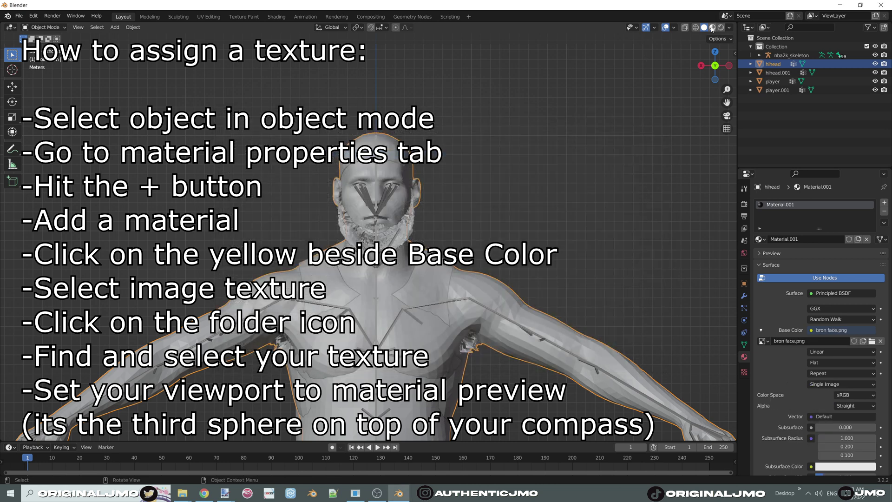
click(713, 28)
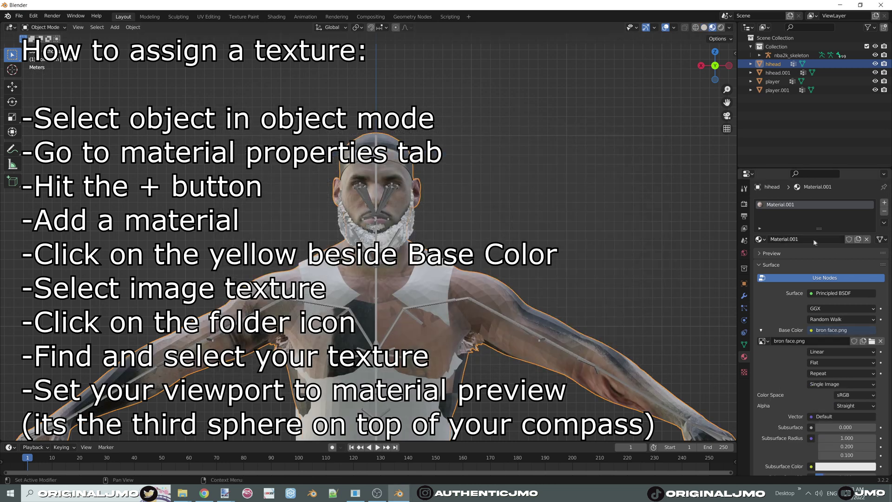
Step: Add a second material to the hihead mesh with chest.png from the bron folder as its base color image texture
click(884, 203)
click(832, 257)
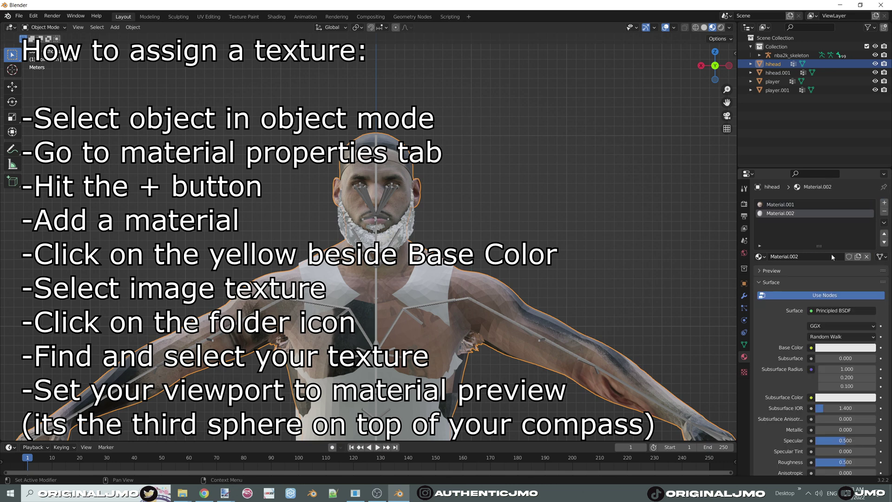
click(812, 347)
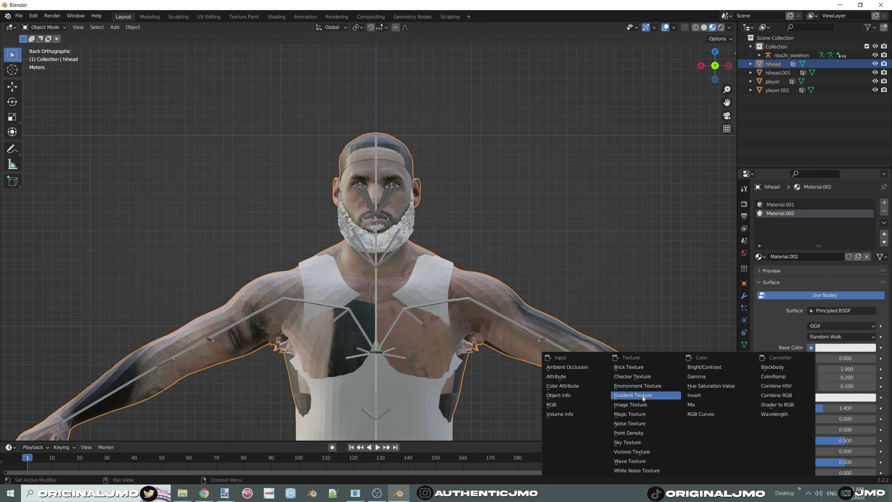
click(646, 397)
click(848, 361)
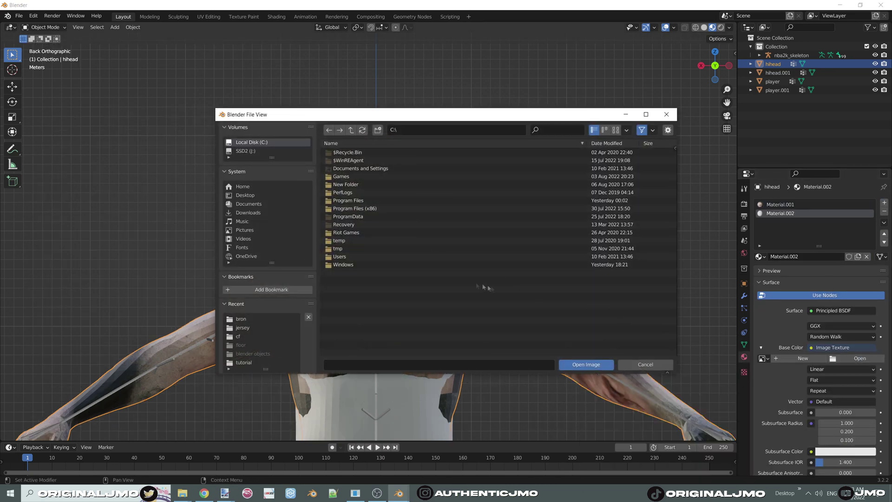
click(242, 328)
double_click(368, 157)
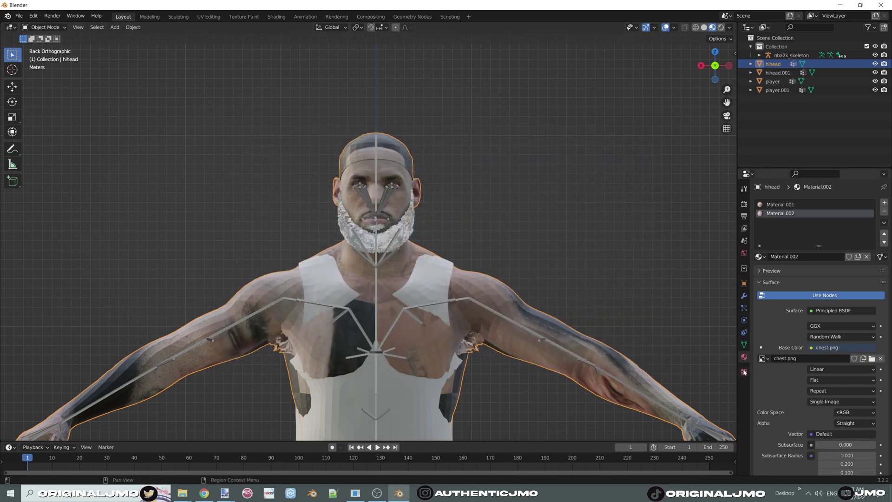
Step: In Edit Mode, select only the baseBodyShape vertex group and assign the chest.png material to it
click(744, 344)
click(42, 27)
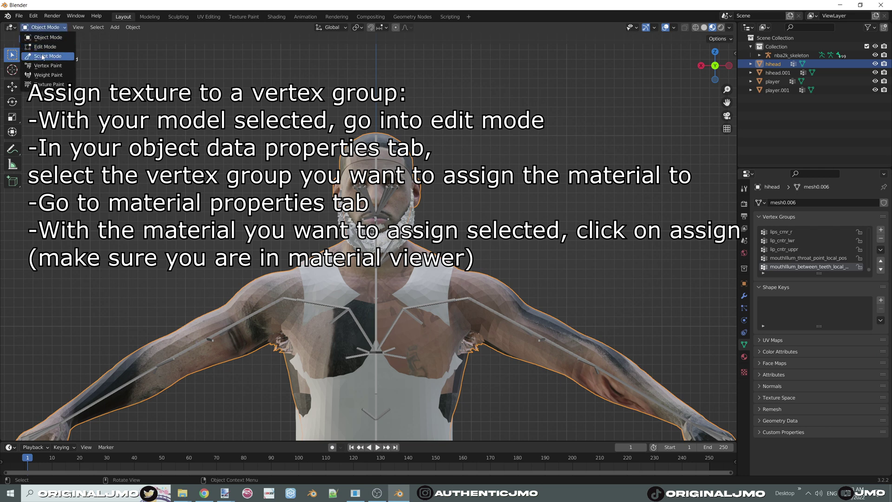
click(44, 44)
key(alt+a)
drag(820, 273, 875, 229)
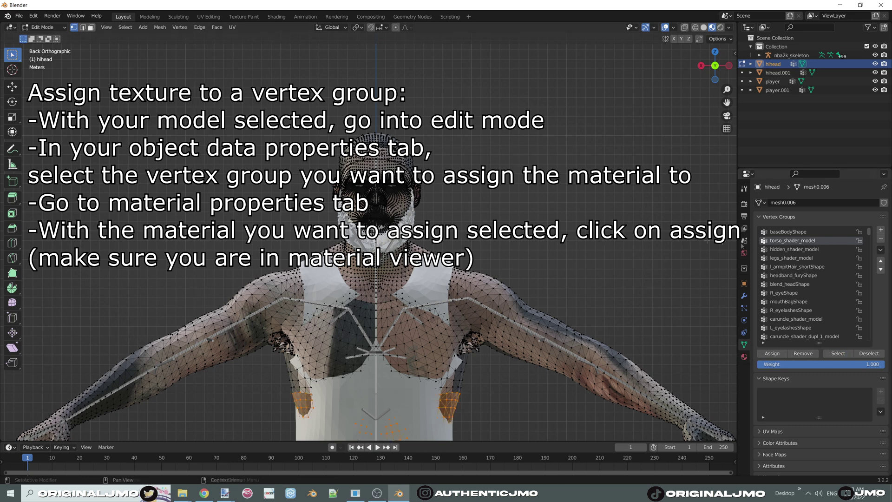
key(alt+a)
click(790, 233)
click(838, 354)
click(745, 356)
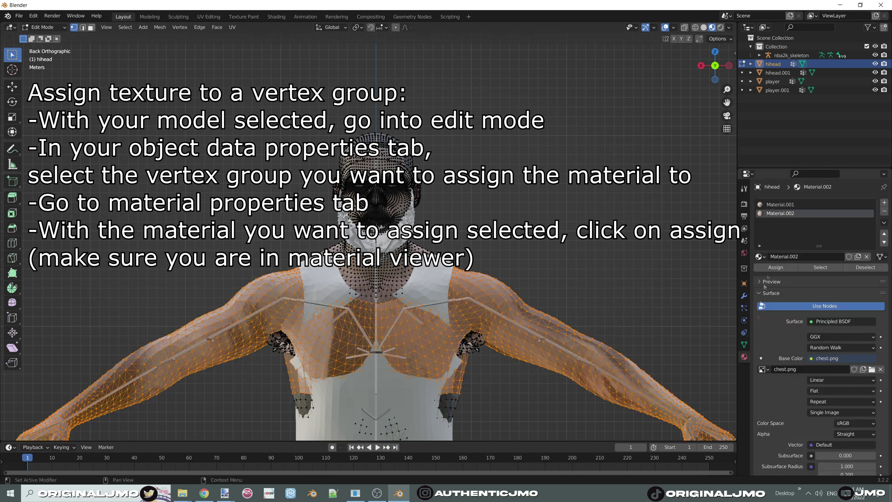
click(776, 267)
click(866, 268)
Step: Add a third material to the hihead mesh with legs.png as its base color image texture
click(744, 345)
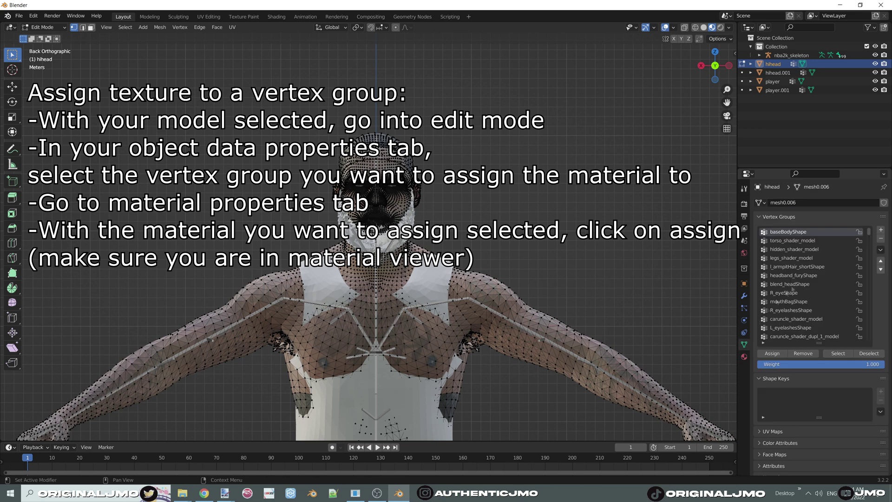
scroll(794, 317, up, 5)
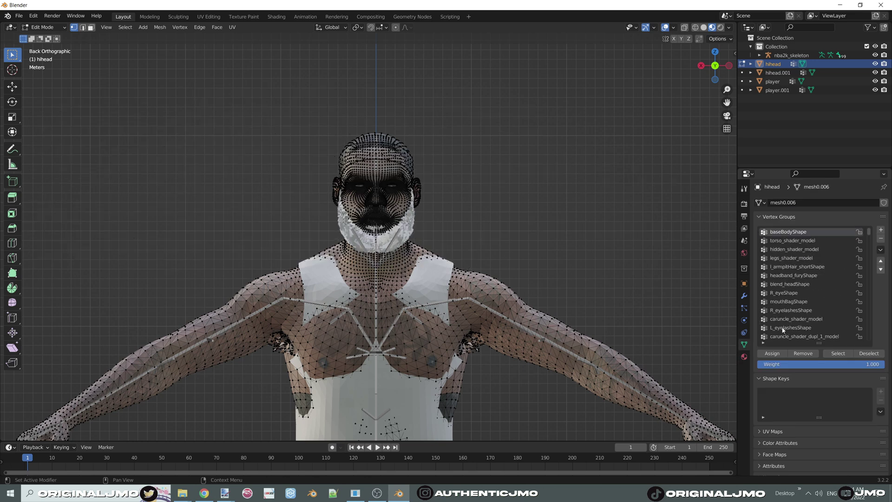
click(744, 356)
click(781, 222)
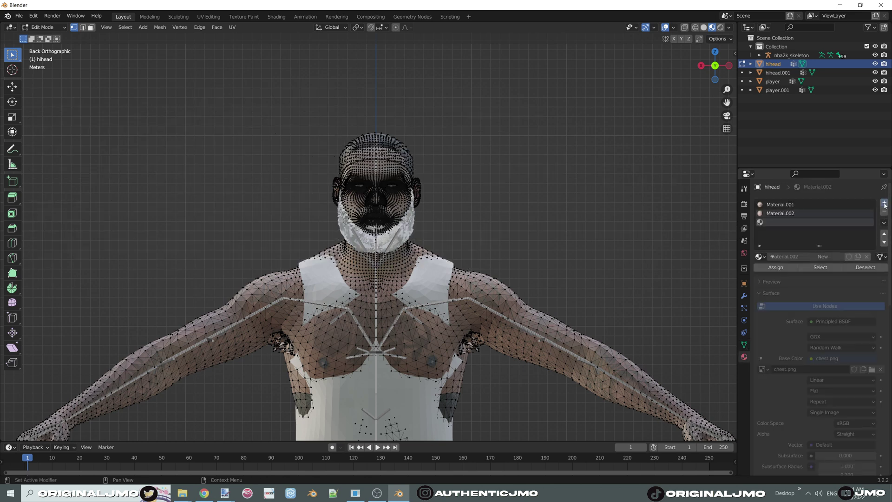
click(811, 358)
click(647, 285)
click(860, 369)
click(241, 319)
double_click(455, 257)
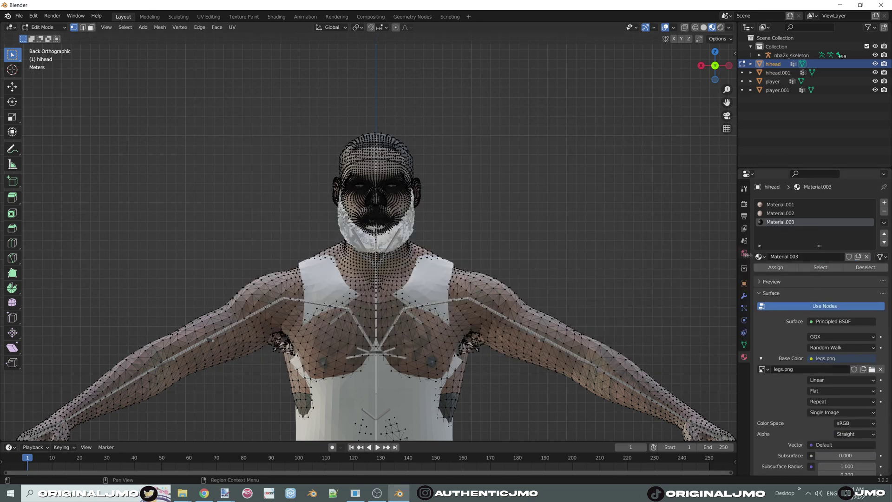
Step: Select the legs_shader_model vertex group, assign the legs.png material to it, and return to Object Mode
click(743, 345)
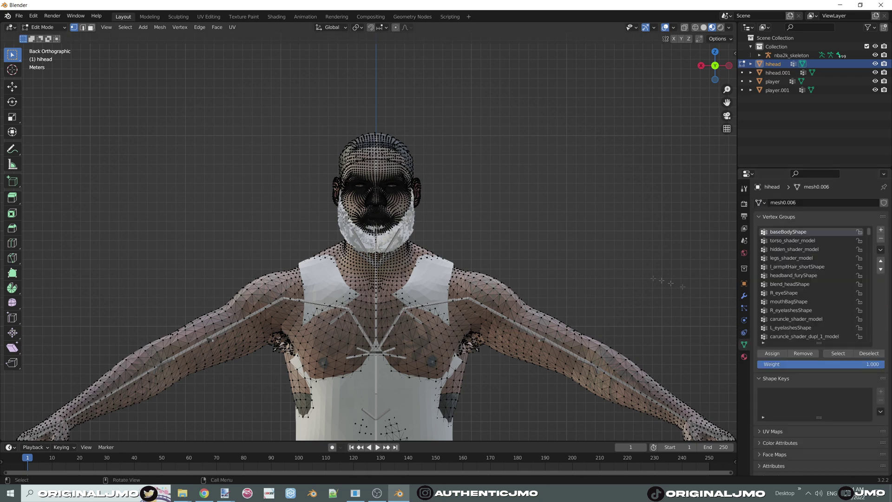
click(777, 258)
scroll(499, 343, down, 4)
shift+middle_drag(474, 341, 467, 158)
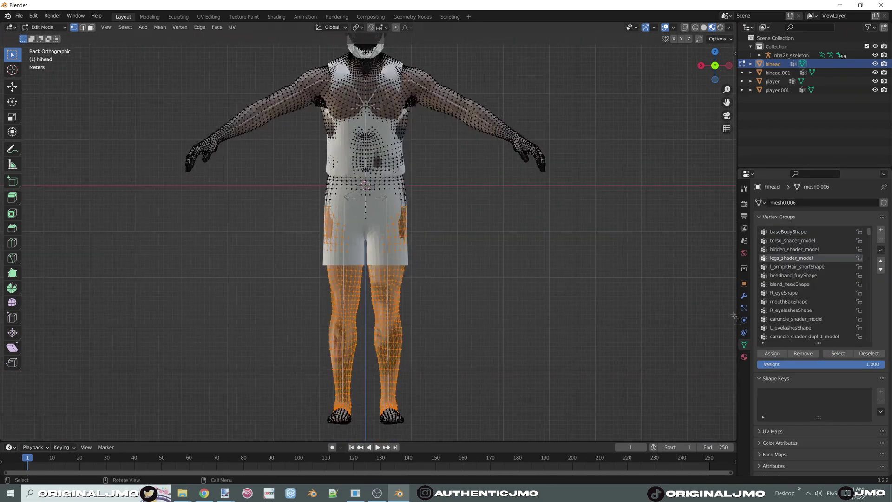
click(744, 357)
click(776, 268)
shift+middle_drag(466, 205, 474, 351)
scroll(493, 302, up, 6)
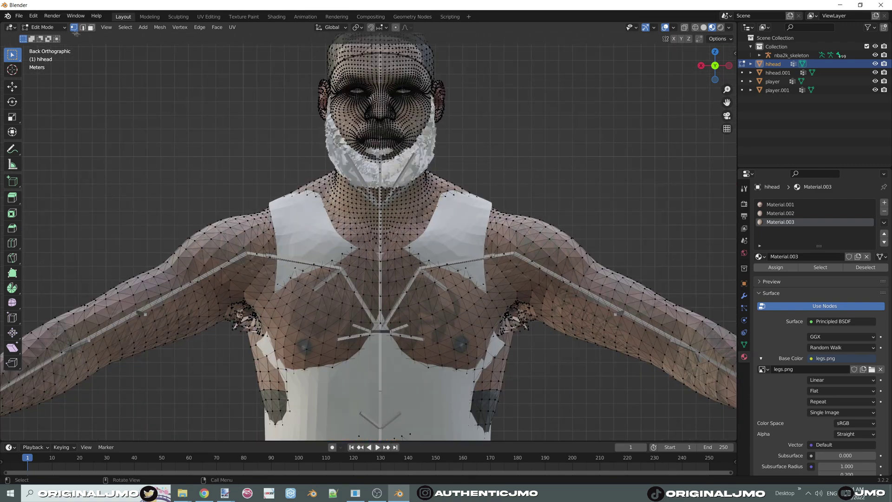
click(59, 29)
click(44, 27)
click(44, 37)
Step: Enter Edit Mode on the hihead mesh and select the R_eyeShape vertex group
scroll(469, 247, up, 5)
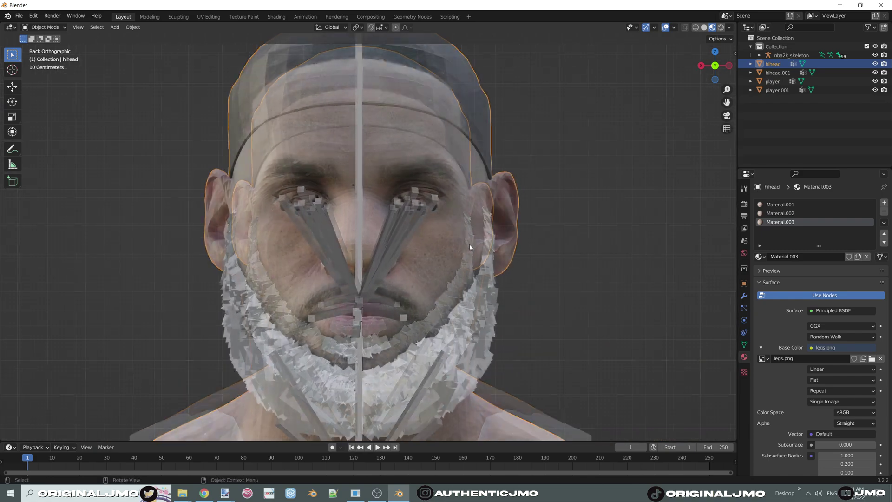
click(359, 145)
click(417, 153)
click(744, 345)
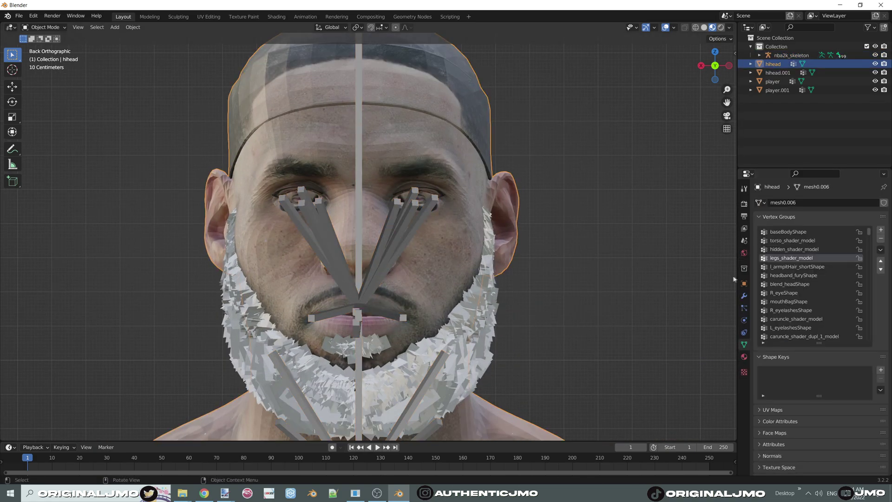
key(Tab)
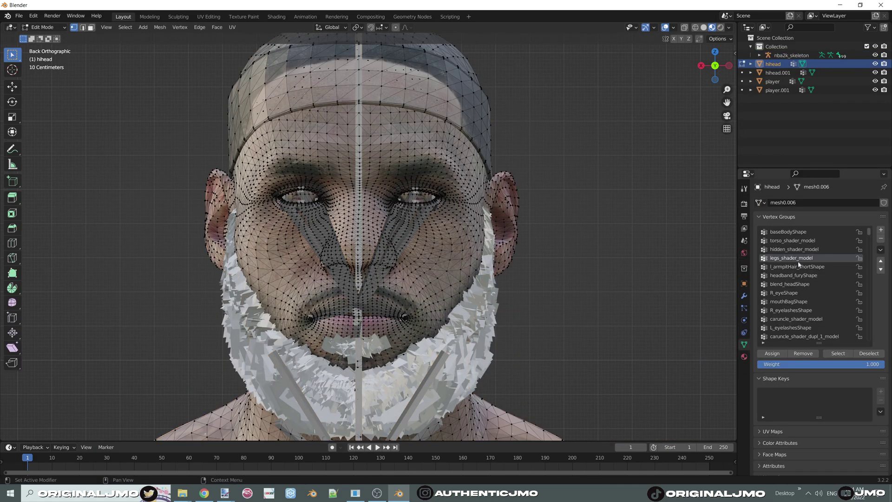
click(785, 292)
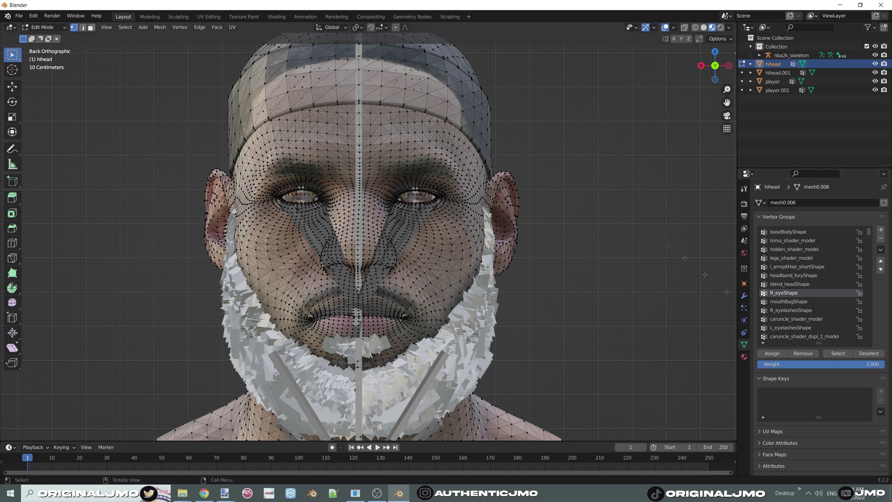
click(832, 354)
Step: Add a fourth material with eye texture.png from the cf folder as its base color image and assign it to the selected eyes
click(744, 357)
click(842, 231)
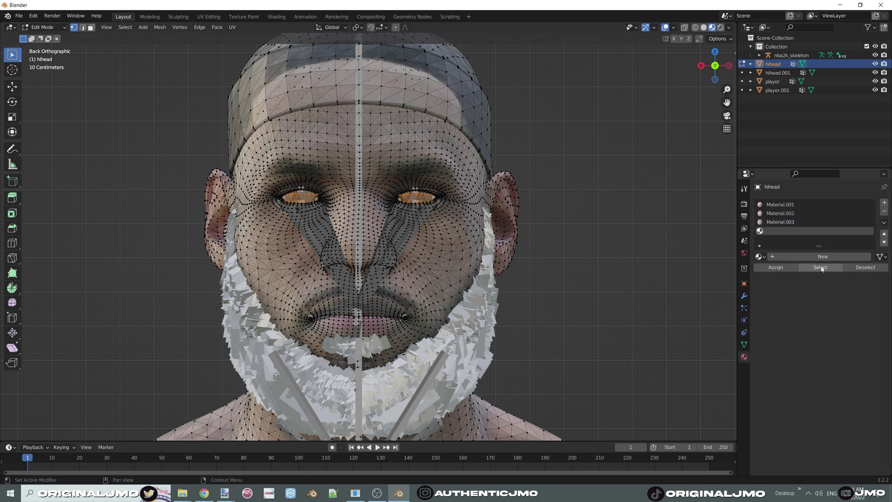
click(822, 257)
click(811, 358)
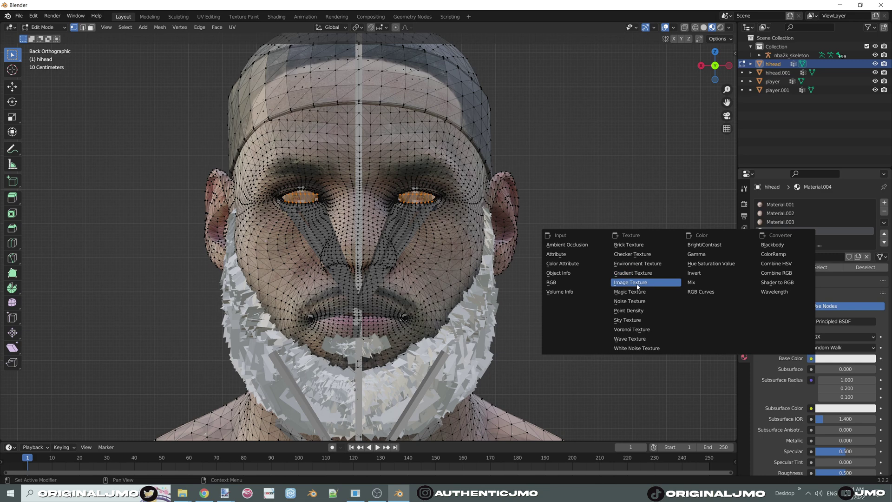
click(638, 283)
click(858, 369)
click(239, 337)
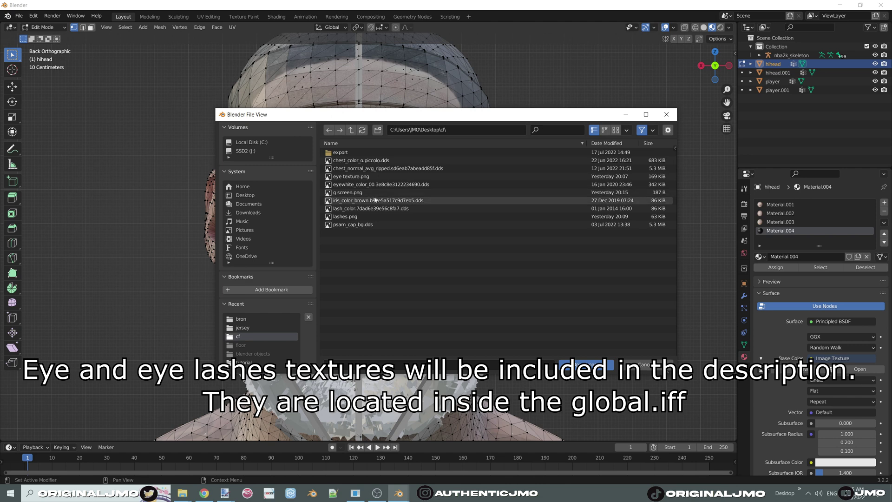
double_click(367, 177)
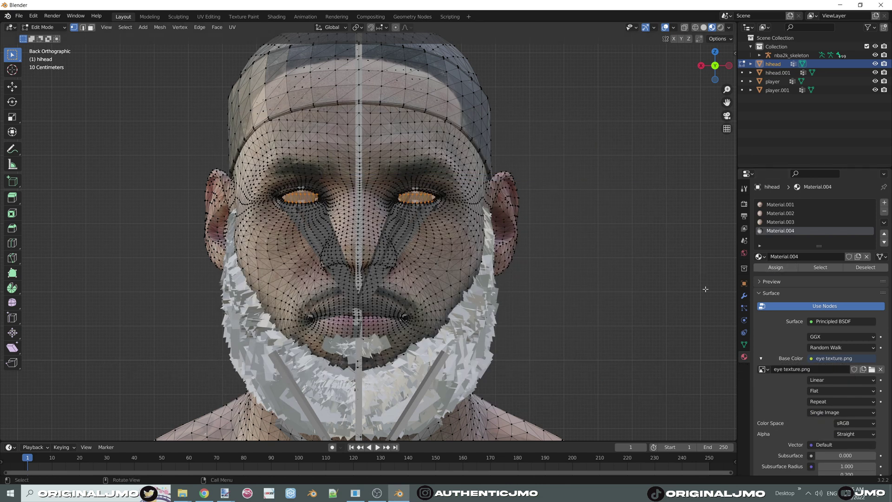
Step: Select the eyelash vertices of the R_eyelashesShape and L_eyelashesShape vertex groups
click(743, 344)
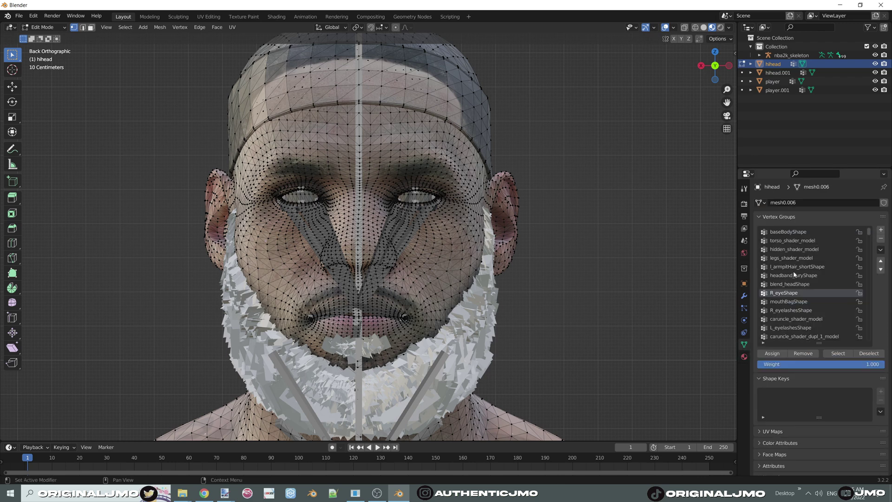
click(792, 310)
click(799, 327)
click(839, 353)
Step: Add a fifth material with lashes.png from the cf folder as its base color image and assign it to the selected eyelashes
click(744, 357)
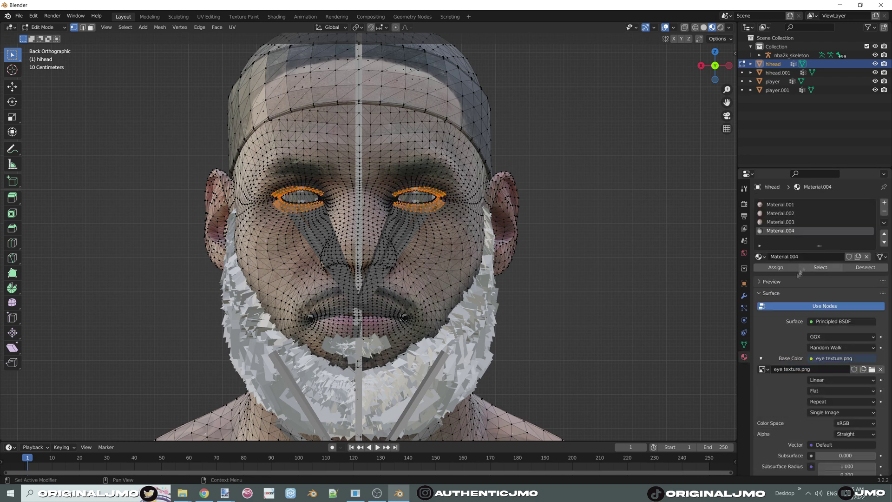
click(884, 203)
click(811, 257)
click(812, 358)
click(646, 287)
click(847, 369)
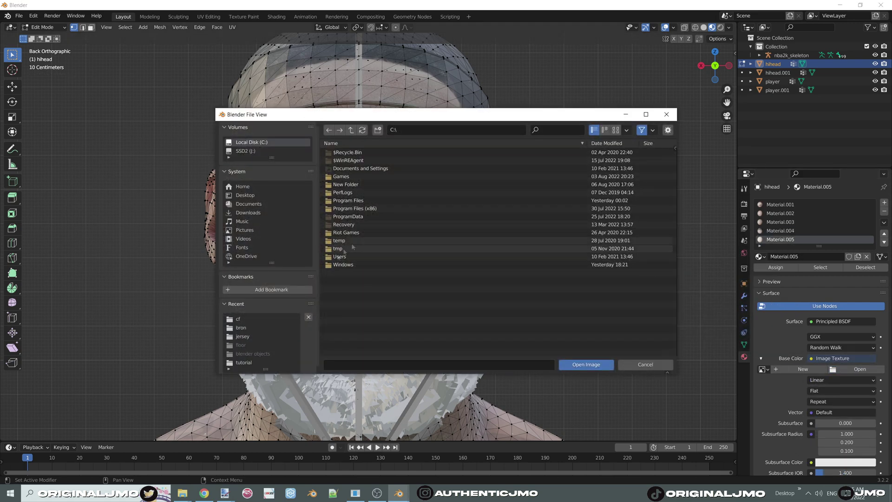
click(240, 327)
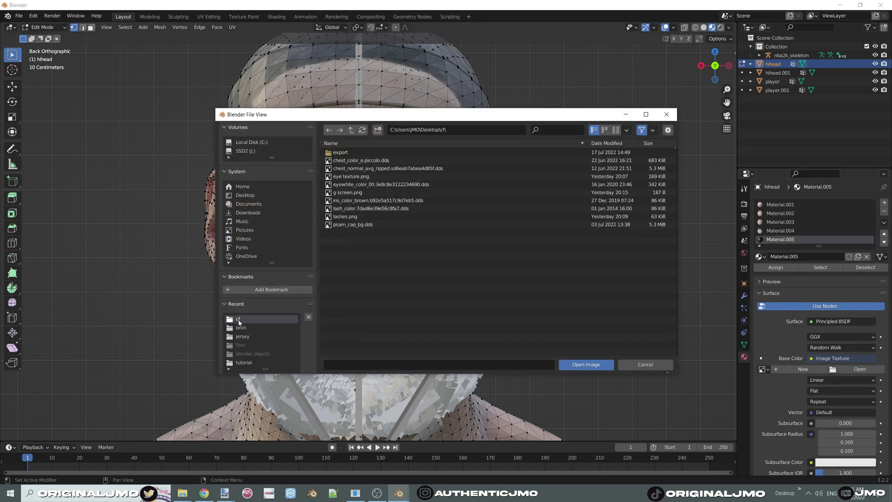
double_click(353, 225)
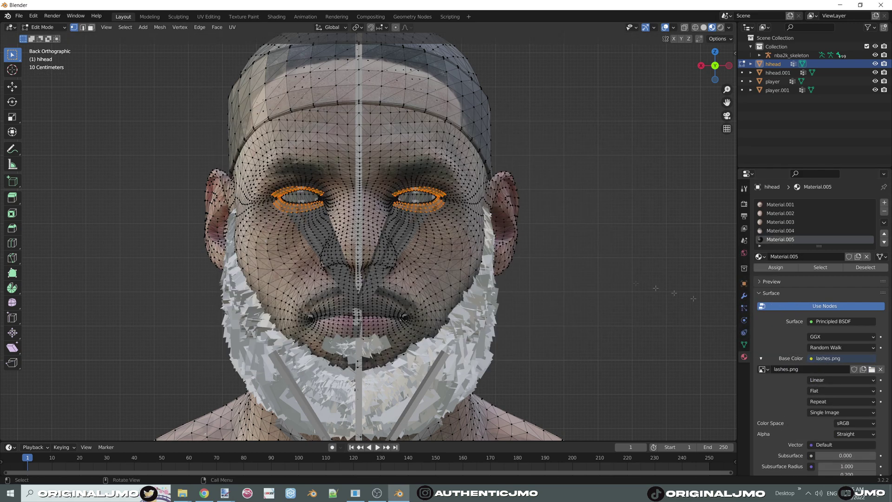
click(777, 269)
Step: Set the blend mode of the eyelash material to Alpha Clip in its material settings
scroll(556, 293, down, 3)
scroll(799, 341, down, 17)
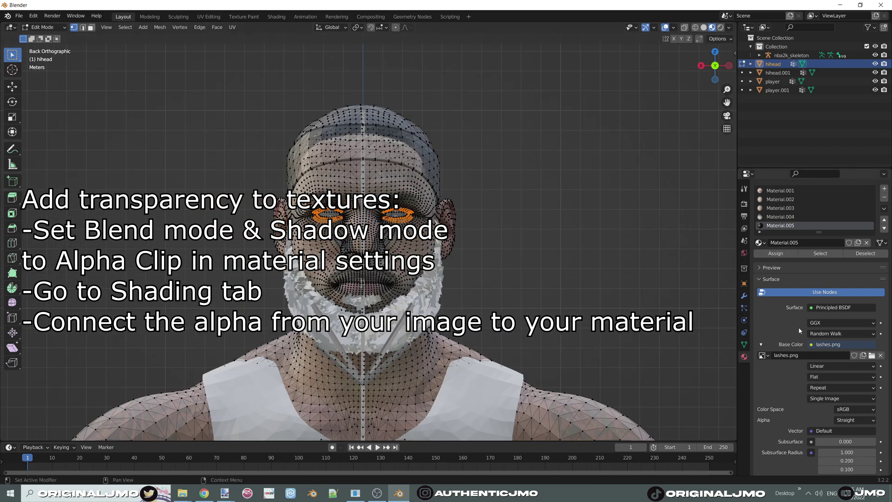
scroll(793, 318, down, 5)
click(832, 368)
click(832, 387)
click(832, 380)
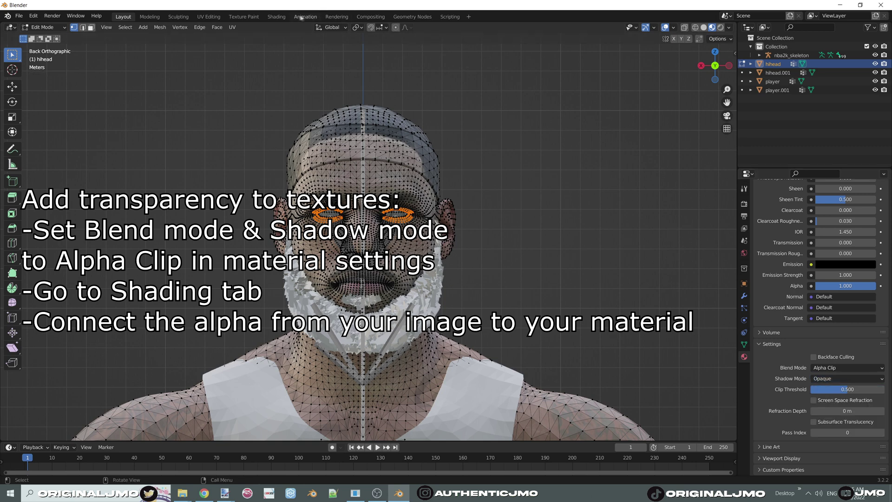
Step: In the Shading workspace, connect the lashes.png texture's Alpha output to the Principled BSDF's Alpha input
click(277, 17)
scroll(475, 176, down, 4)
middle_drag(475, 176, 354, 152)
shift+middle_drag(458, 93, 484, 276)
shift+middle_drag(484, 5, 449, 39)
scroll(605, 154, up, 5)
middle_drag(607, 154, 537, 196)
scroll(620, 165, up, 3)
scroll(364, 356, down, 3)
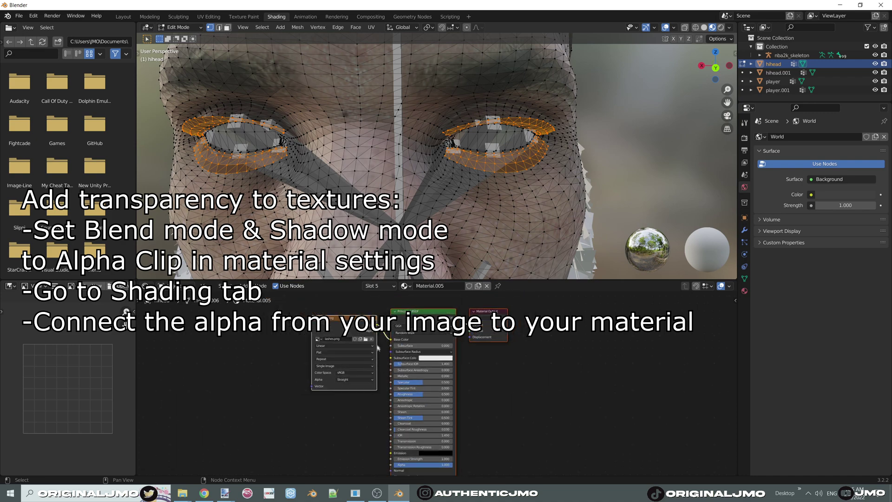
drag(386, 399, 391, 427)
Step: Return to Object Mode and view the textured head and shoulders
scroll(517, 169, down, 3)
click(179, 27)
click(176, 36)
mouse_move(411, 163)
middle_down()
mouse_move(516, 179)
mouse_move(414, 176)
middle_up()
scroll(493, 179, down, 4)
scroll(501, 181, down, 2)
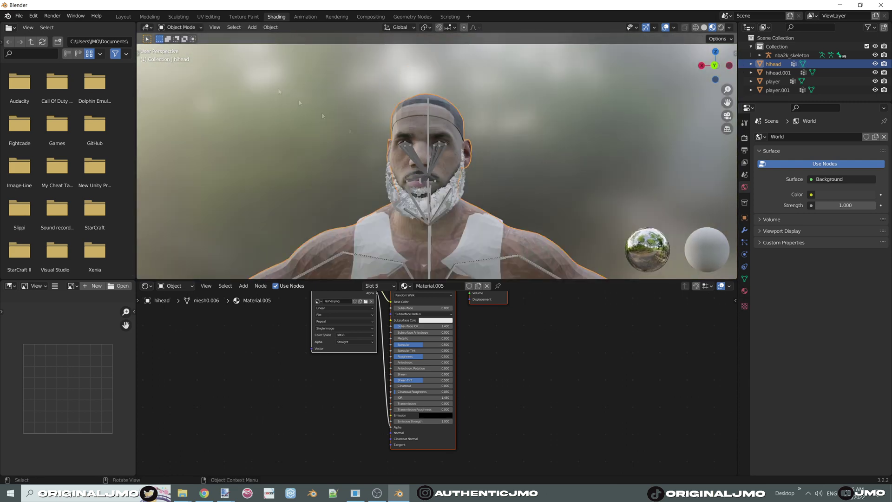
Step: Give the beard mesh a new material with facial.png from the bron folder as its base color image texture
click(456, 192)
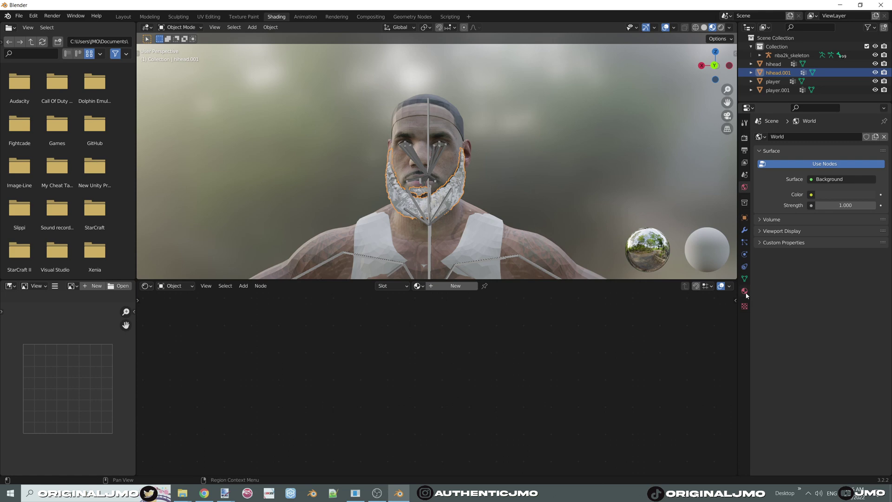
click(745, 291)
click(821, 174)
click(812, 264)
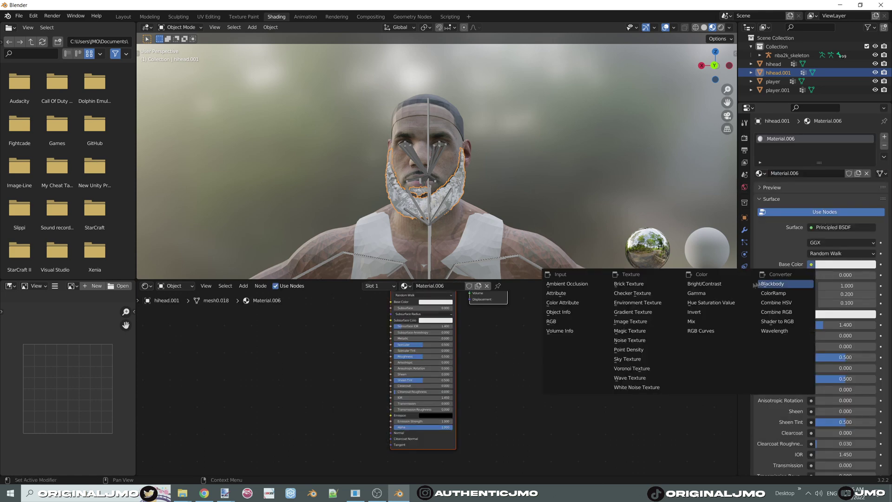
click(644, 316)
click(844, 278)
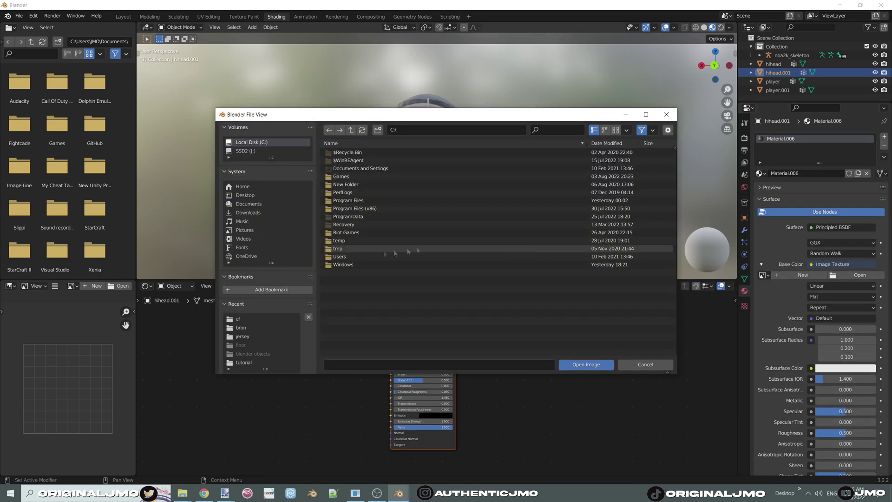
click(241, 328)
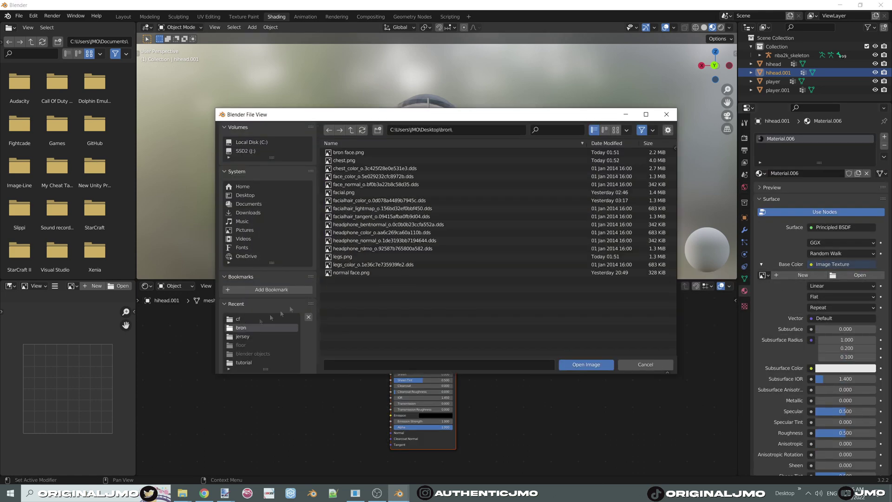
double_click(357, 192)
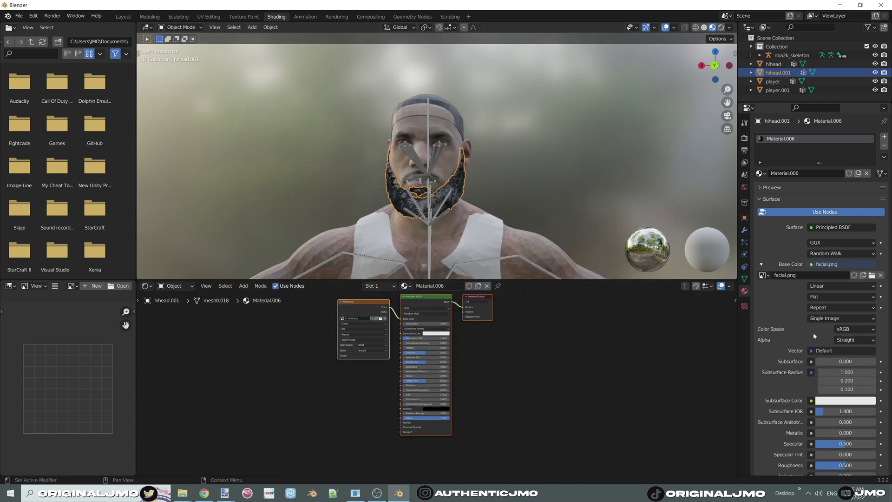
Step: Set both the blend mode and the shadow mode of the beard material to Alpha Clip
scroll(832, 325, down, 15)
click(835, 369)
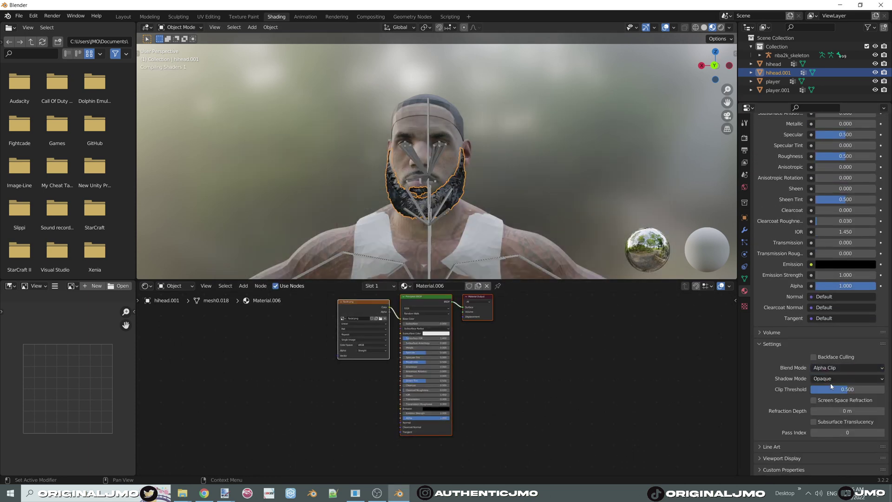
click(826, 387)
Step: Connect the facial.png texture's Alpha output to the beard shader's Alpha input and check the beard on the face
scroll(400, 348, up, 2)
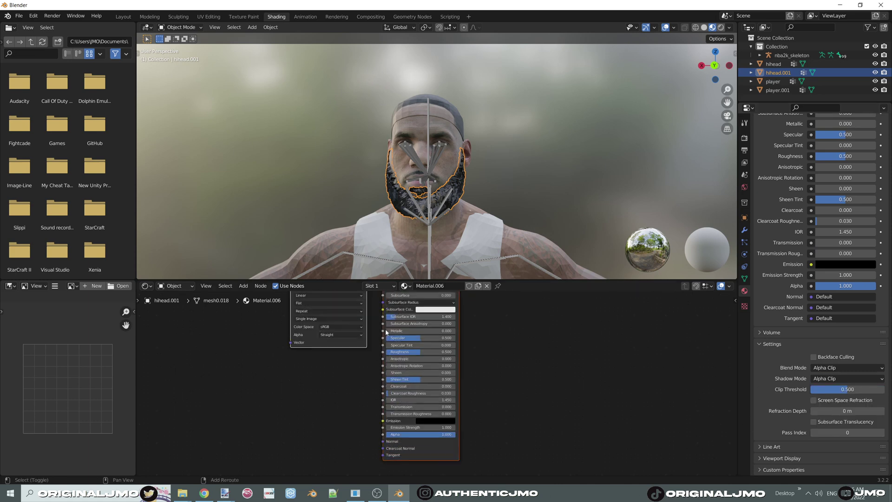
drag(379, 470, 396, 405)
scroll(514, 157, up, 5)
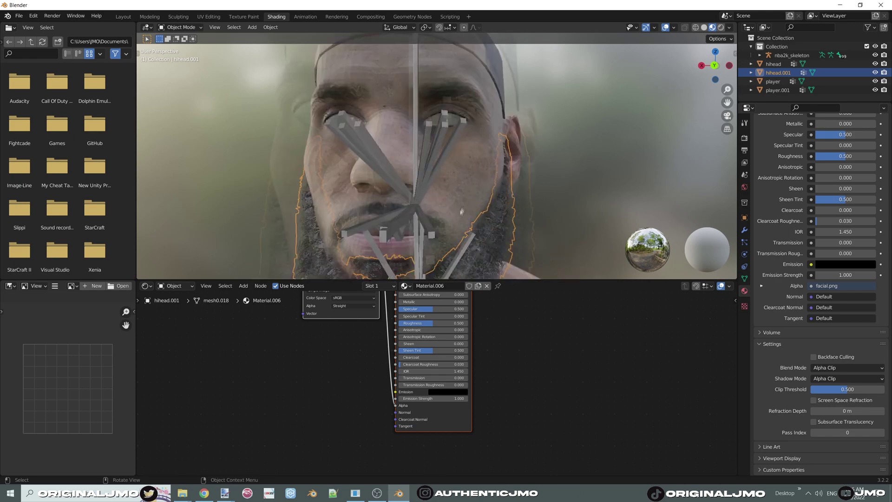
mouse_move(513, 156)
middle_down()
mouse_move(551, 163)
mouse_move(497, 162)
middle_up()
scroll(507, 162, down, 5)
scroll(502, 177, up, 2)
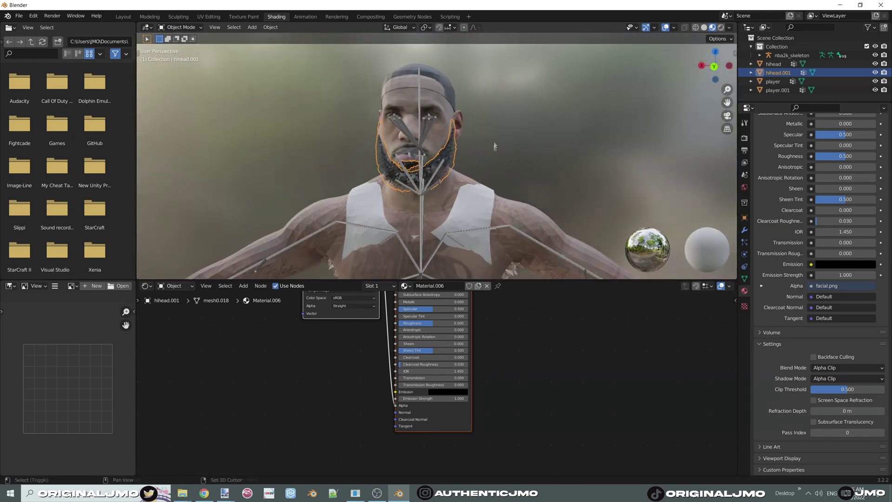
shift+middle_drag(496, 153, 504, 191)
Step: In Edit Mode on the head mesh, select only the headband_furyShape vertex group and scale it down until it is hidden inside the head
click(459, 122)
click(179, 46)
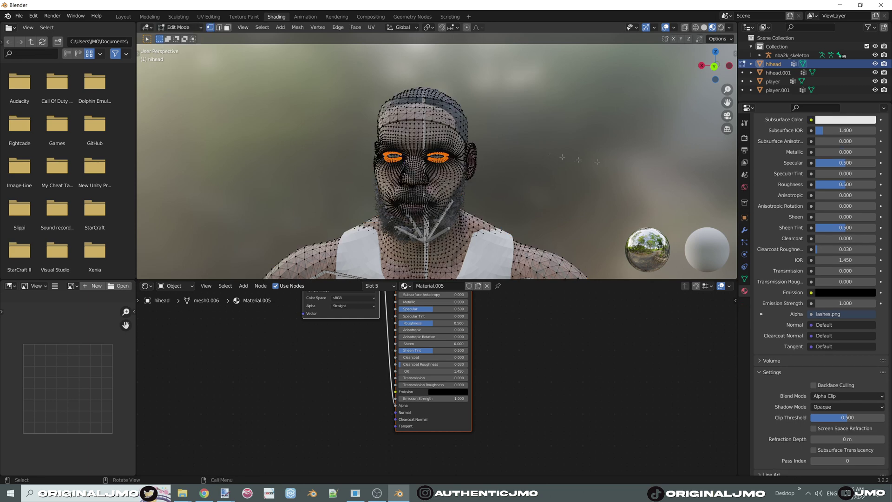
click(744, 279)
drag(805, 208, 802, 329)
scroll(796, 222, up, 7)
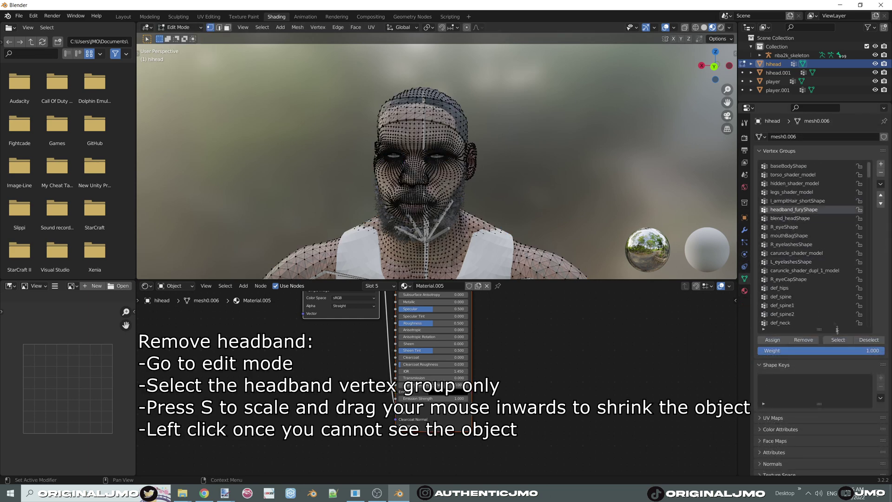
key(s)
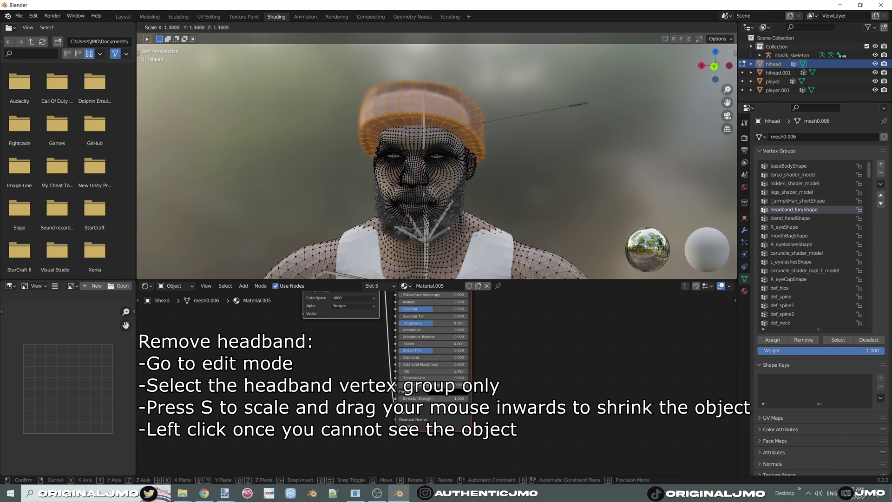
click(538, 148)
middle_drag(539, 149, 722, 215)
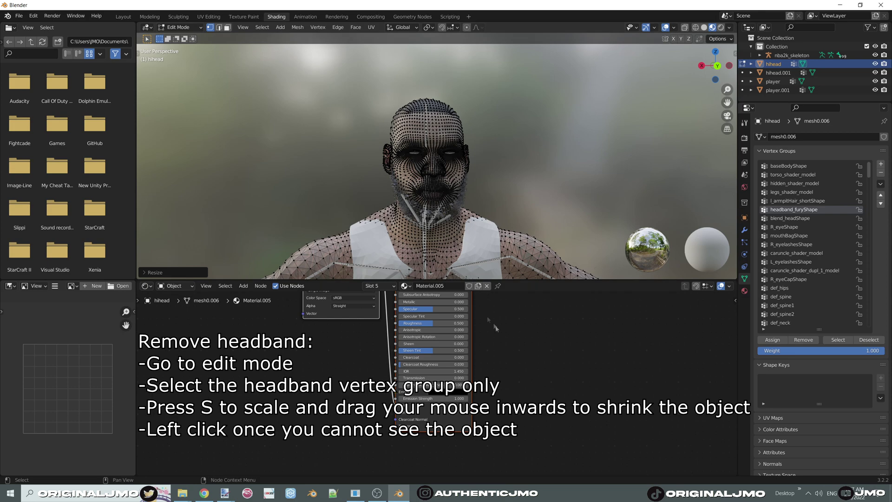
Step: Return to the Layout workspace in Object Mode and view the body where it clips through the clothing
click(123, 17)
scroll(89, 44, down, 4)
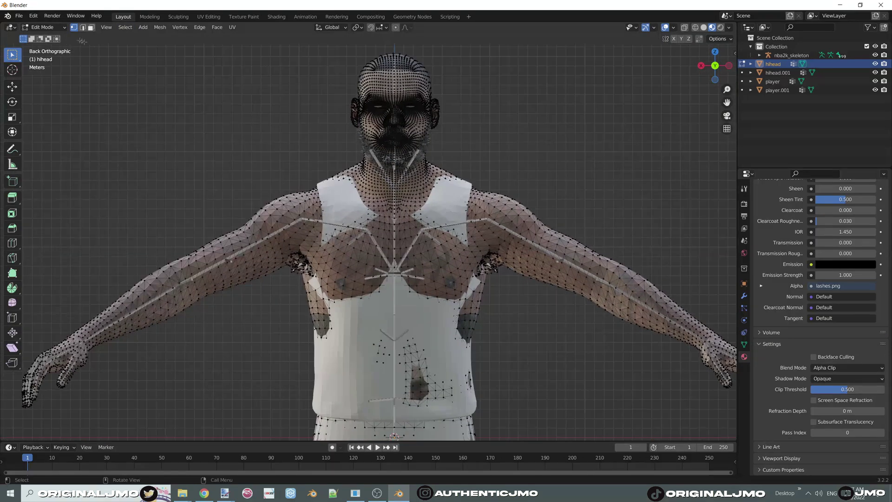
click(46, 37)
middle_drag(325, 172, 434, 230)
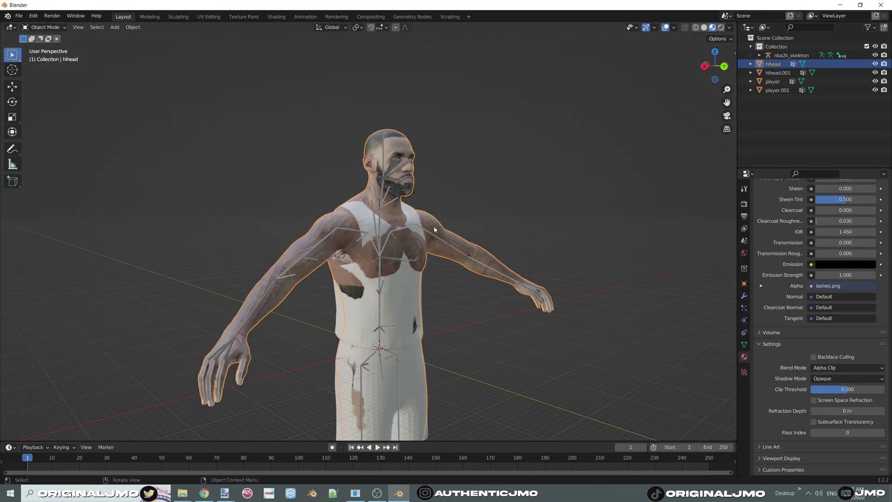
right_click(386, 144)
key(Escape)
scroll(367, 214, up, 2)
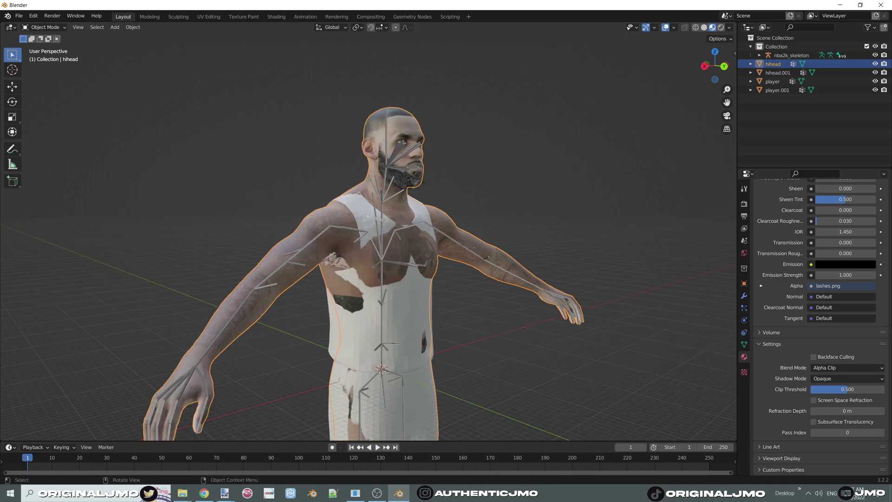
Step: In Sculpt Mode, pull the clipping body parts inside the jersey and shorts using Elastic Deform with a 144 px radius and X symmetry
click(46, 55)
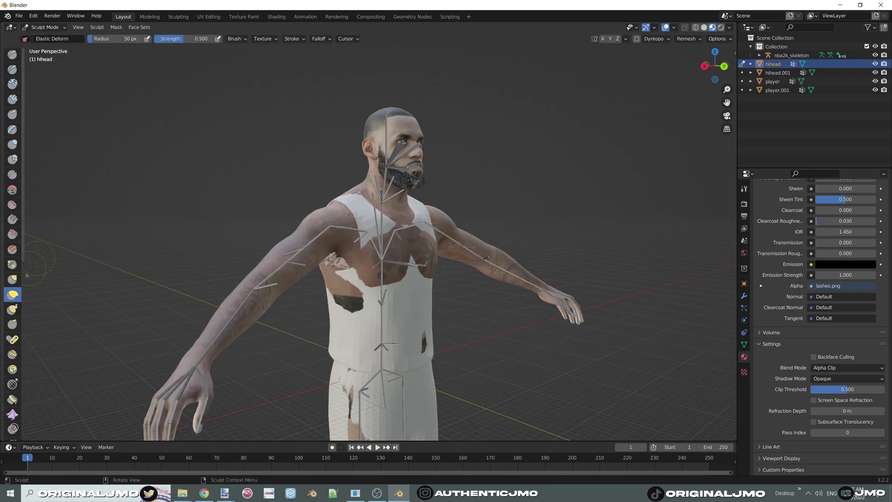
scroll(279, 209, up, 2)
mouse_move(320, 267)
shift+middle_down()
mouse_move(249, 199)
mouse_move(163, 193)
mouse_move(186, 188)
shift+middle_up()
drag(281, 238, 309, 249)
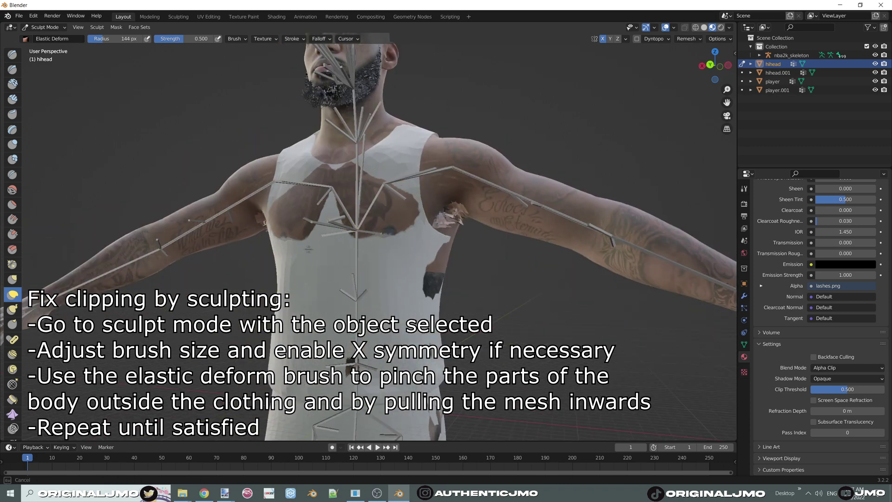
mouse_move(329, 255)
middle_down()
mouse_move(330, 219)
mouse_move(406, 271)
mouse_move(386, 281)
mouse_move(340, 258)
middle_up()
mouse_move(259, 176)
middle_down()
mouse_move(301, 224)
mouse_move(474, 185)
mouse_move(408, 225)
mouse_move(462, 259)
mouse_move(354, 218)
mouse_move(414, 229)
mouse_move(267, 251)
mouse_move(418, 205)
mouse_move(488, 209)
mouse_move(469, 165)
mouse_move(484, 191)
middle_up()
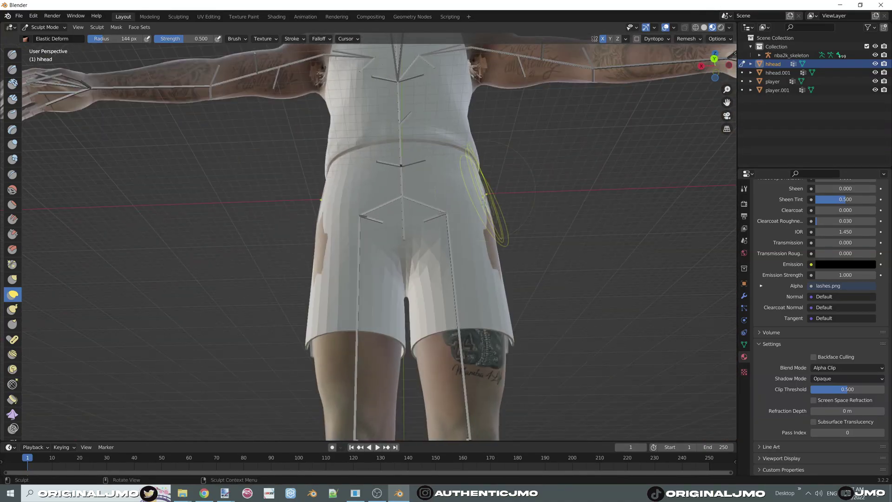
middle_drag(469, 235, 395, 180)
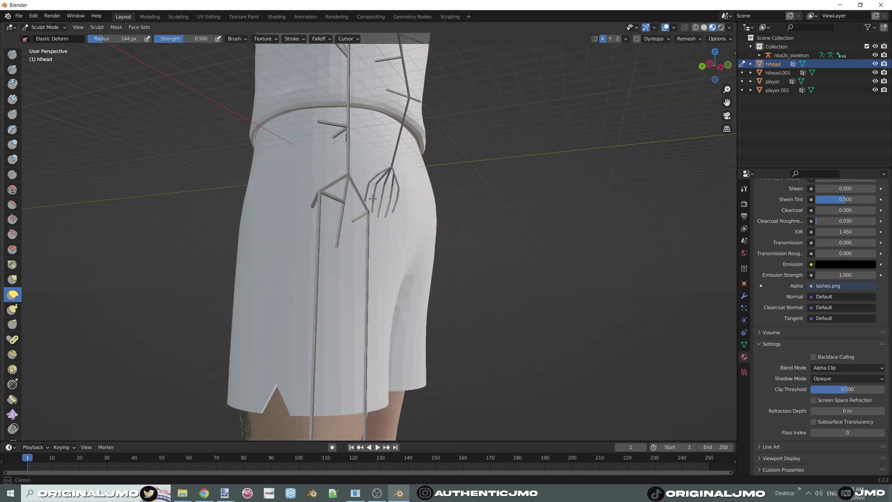
Step: Inspect the sculpted body from several angles and in Back Orthographic view for skin clipping through the clothing
scroll(375, 198, down, 3)
middle_drag(269, 260, 237, 309)
scroll(363, 274, down, 5)
scroll(389, 313, up, 4)
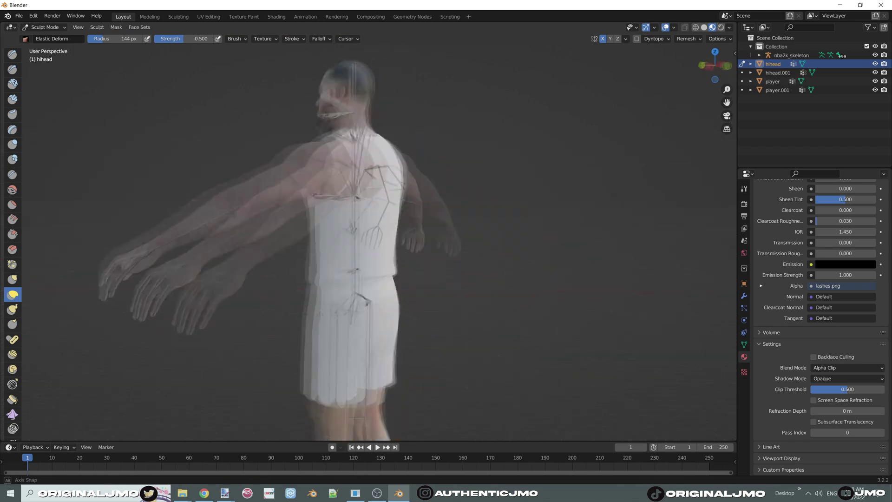
middle_drag(322, 314, 391, 310)
click(715, 66)
scroll(492, 346, down, 4)
scroll(468, 337, up, 2)
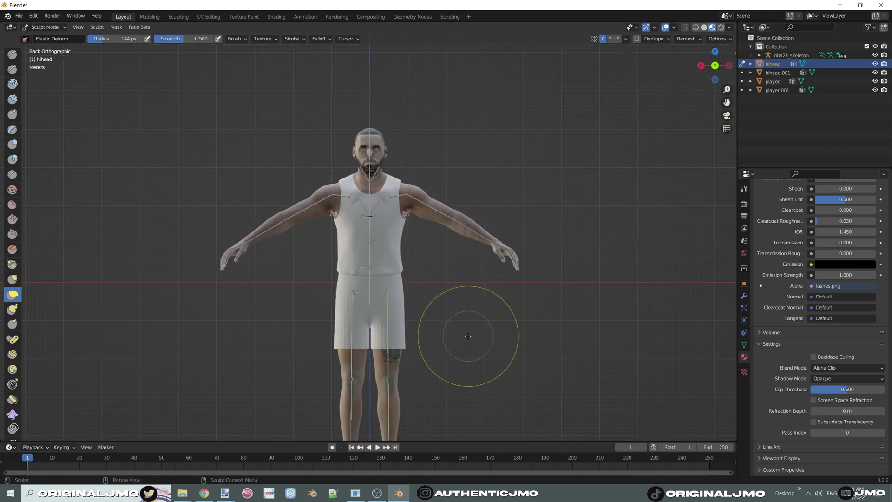
shift+middle_drag(468, 336, 464, 281)
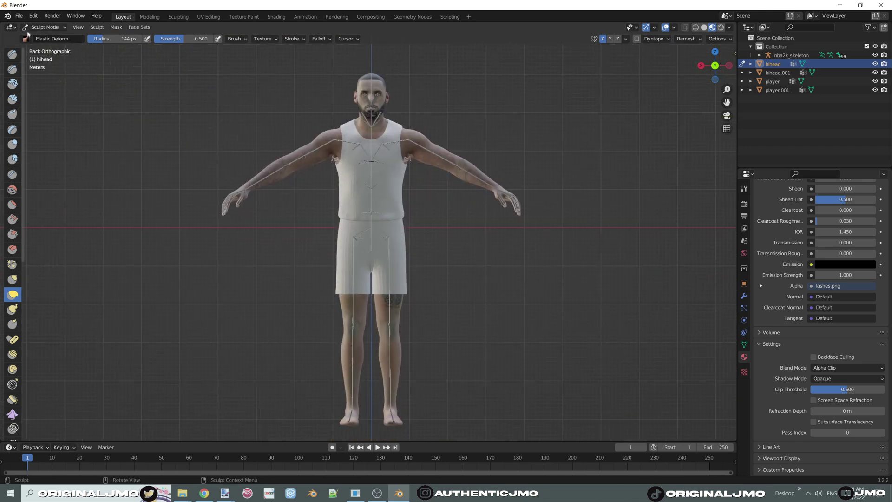
Step: Return to Object Mode and give the jersey a new material with the jersey_color texture from the jersey folder as its base color
click(44, 39)
click(382, 168)
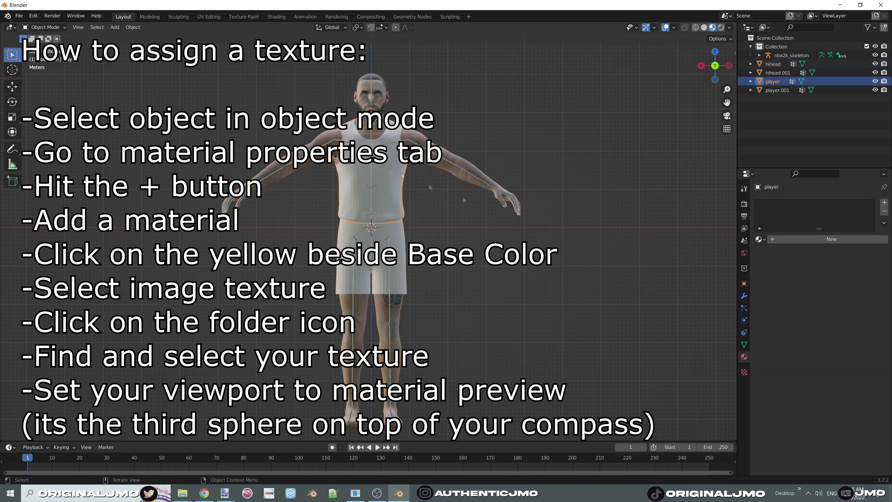
click(787, 240)
click(811, 330)
click(667, 385)
click(834, 341)
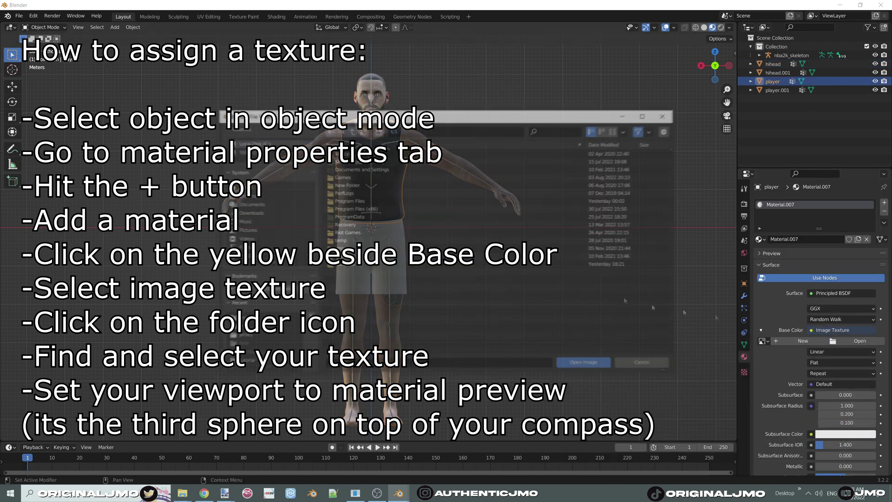
click(240, 338)
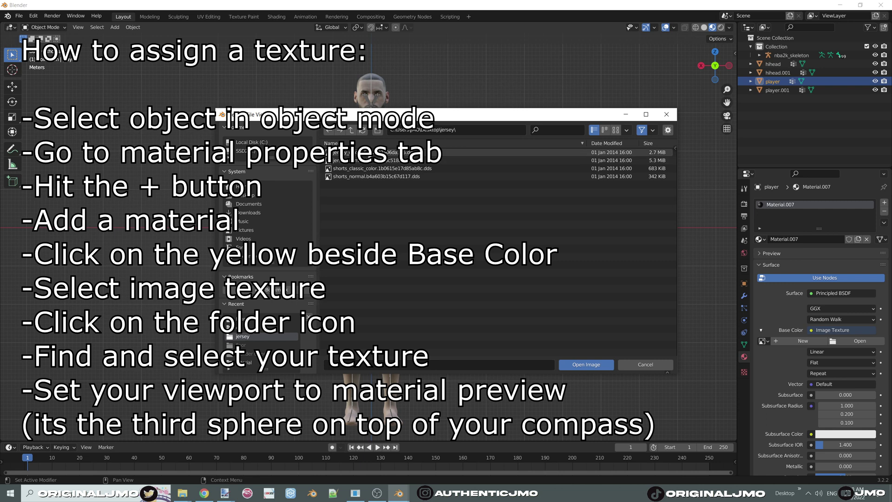
double_click(358, 153)
click(884, 205)
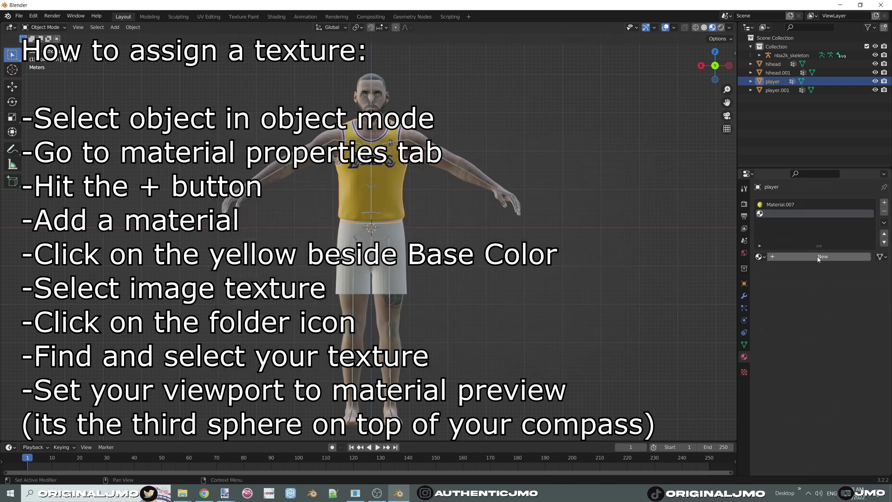
click(795, 258)
click(811, 347)
click(884, 212)
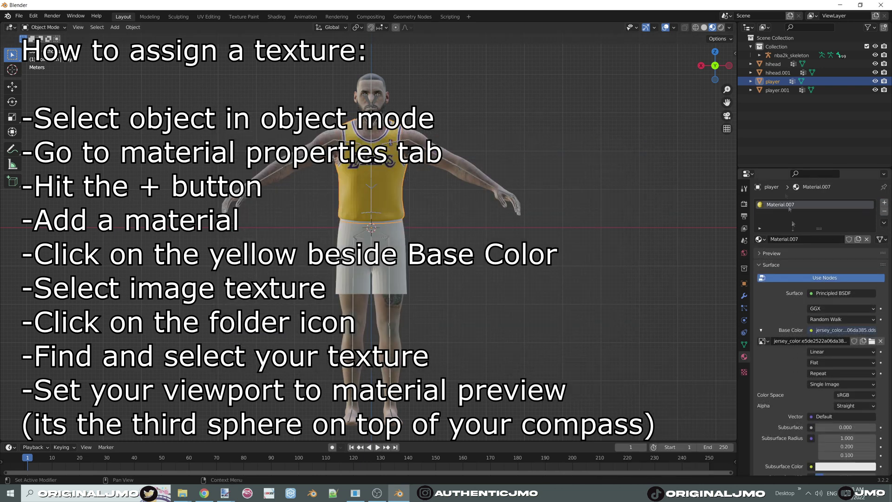
Step: Give the shorts a new material with the shorts_classic_color texture from the jersey folder as its base color
click(391, 256)
click(393, 257)
click(800, 240)
click(811, 330)
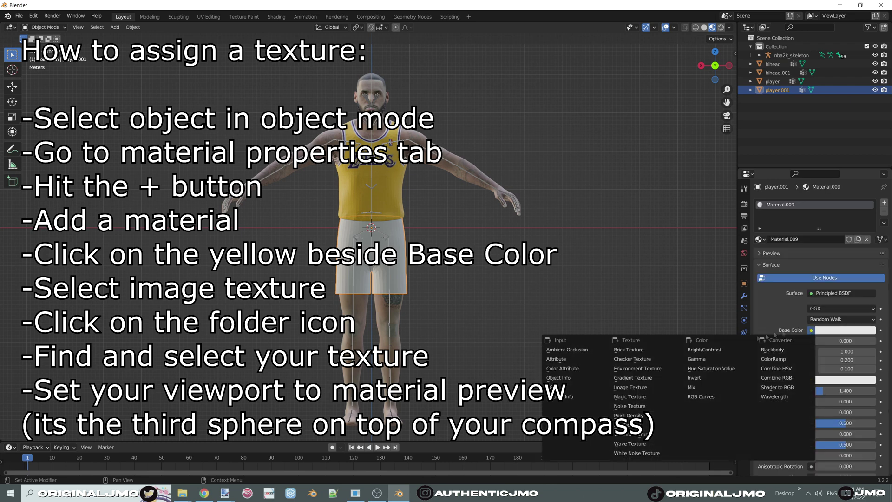
click(629, 390)
click(858, 341)
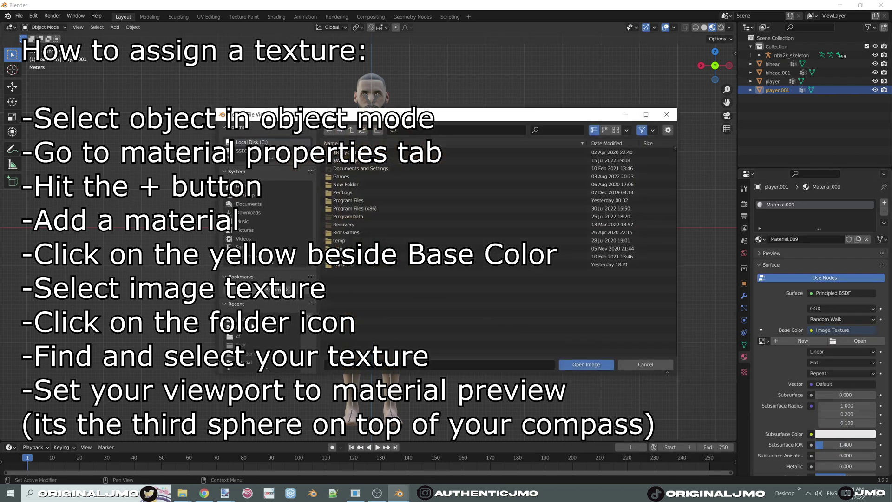
double_click(347, 204)
double_click(361, 169)
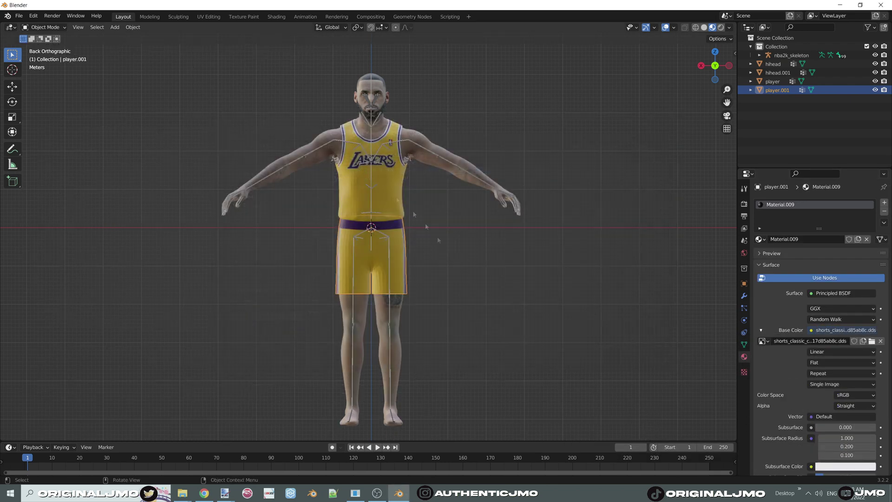
Step: Open the Shading workspace with the shorts selected and add an Image Texture node to their material
shift+middle_drag(432, 282, 456, 269)
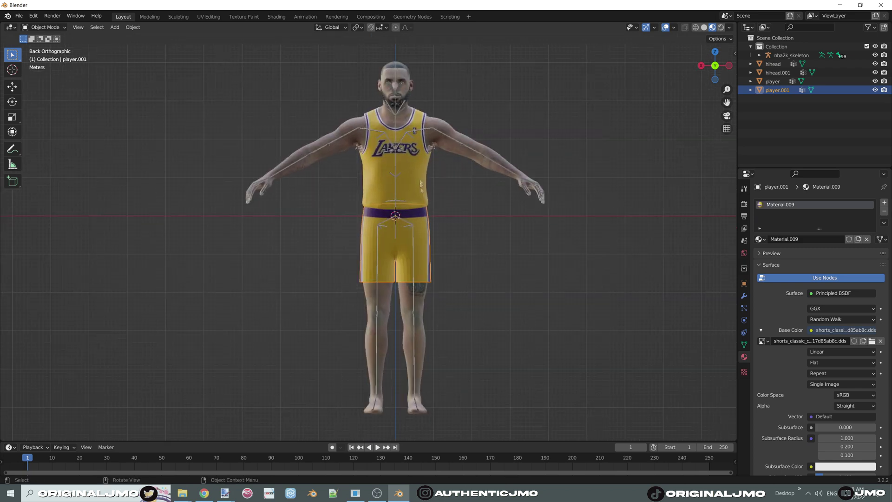
click(277, 16)
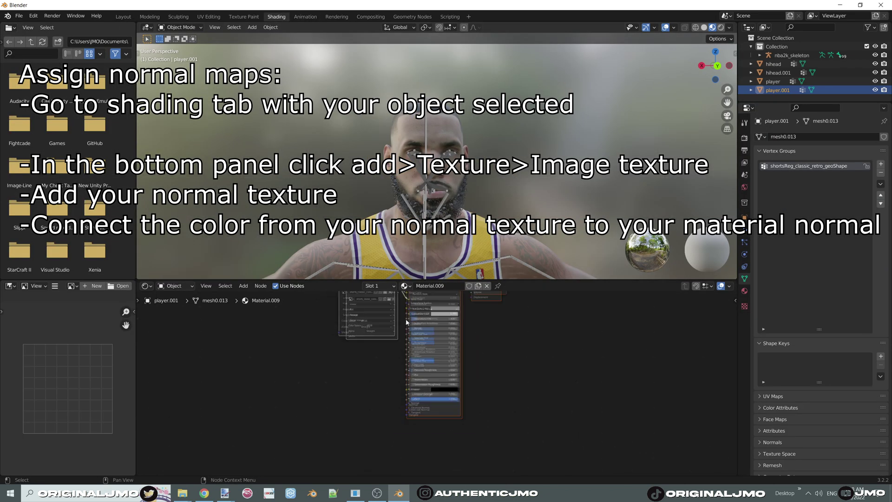
middle_drag(404, 321, 398, 365)
scroll(439, 223, down, 3)
shift+middle_drag(446, 251, 480, 186)
scroll(465, 186, up, 2)
scroll(512, 343, up, 2)
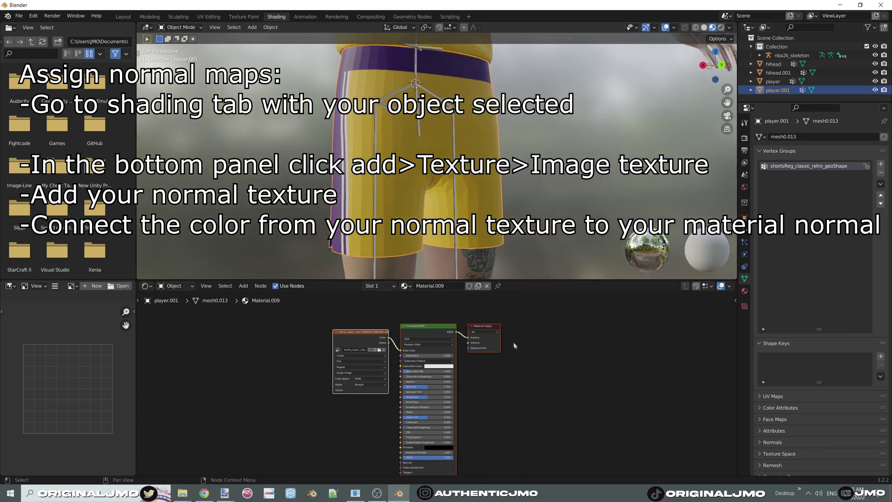
scroll(394, 385, up, 4)
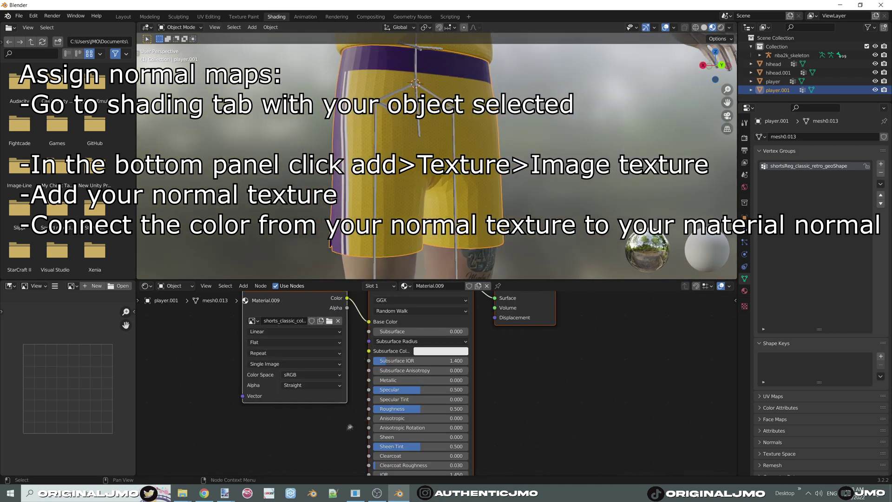
middle_drag(395, 385, 359, 390)
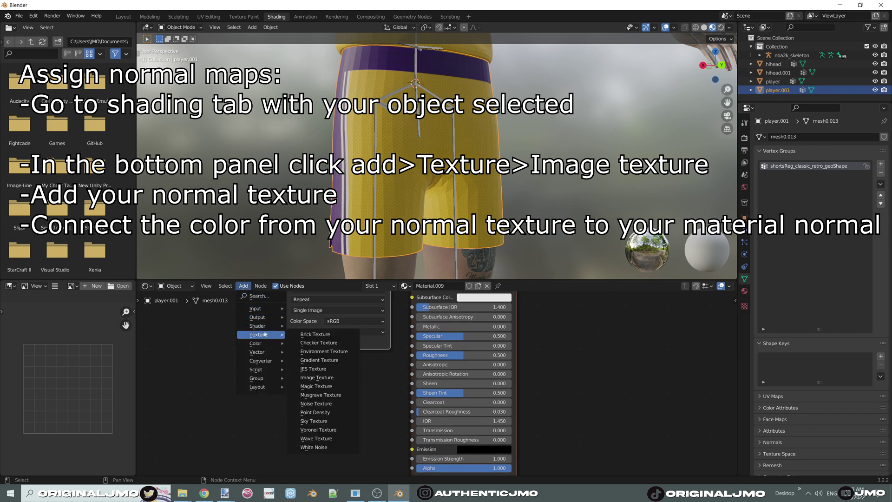
click(321, 378)
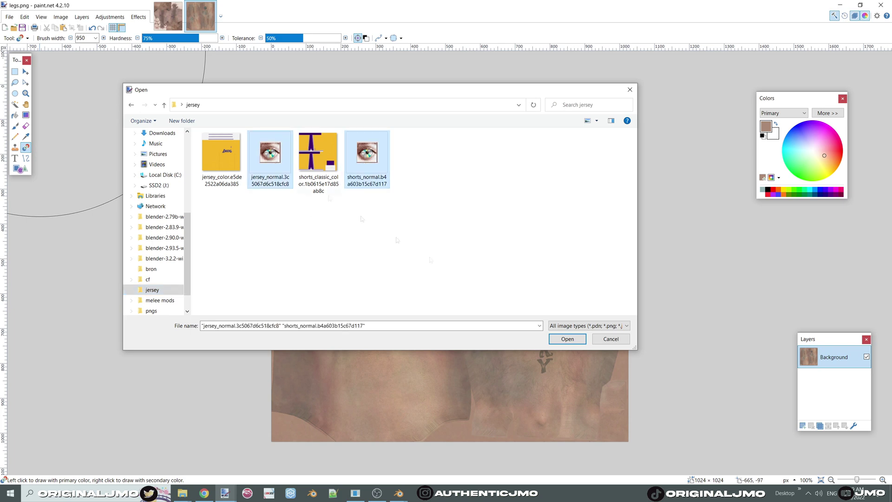
Step: In paint.net, open the jersey_normal and shorts_normal DDS textures and save the shorts one as a PNG named shortsnormal
click(568, 338)
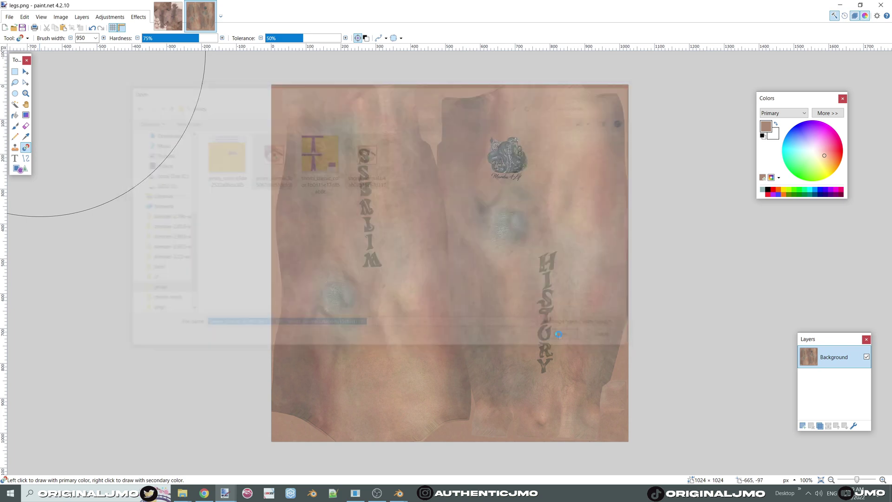
click(9, 17)
click(16, 79)
click(404, 317)
click(204, 361)
click(261, 306)
text(shortsnormal)
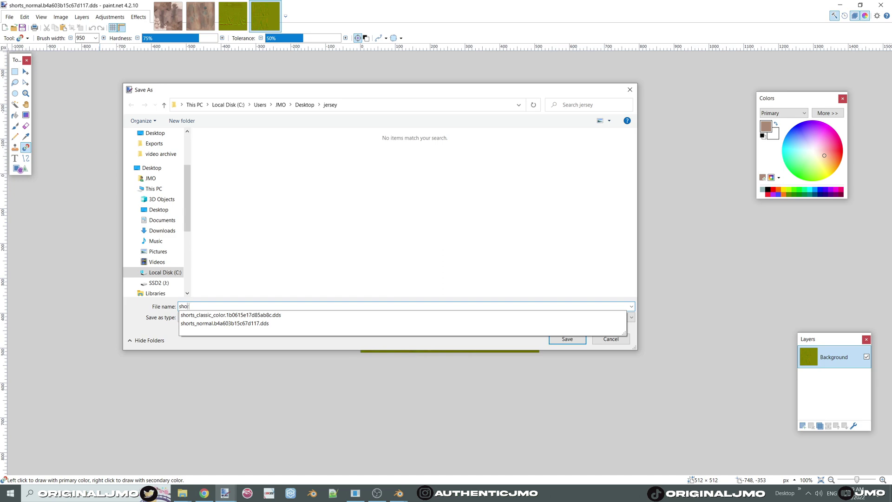
key(Return)
click(831, 475)
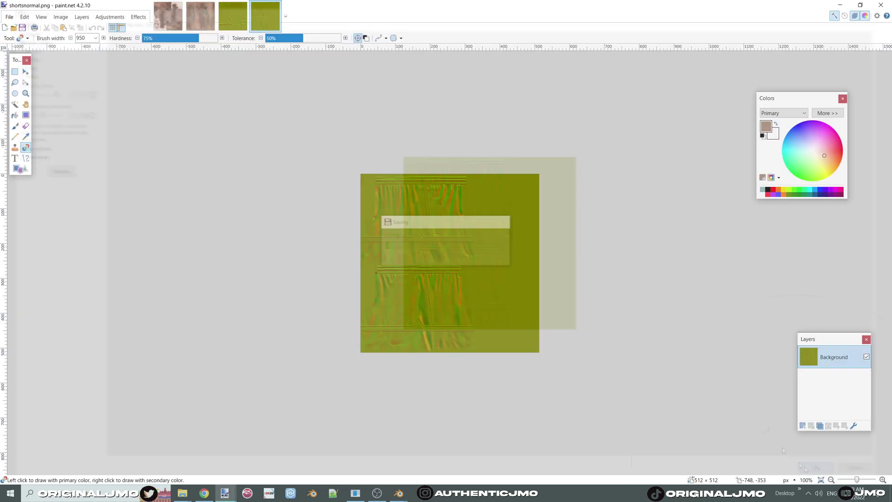
Step: Close the shorts normal image and save the jersey normal texture as a PNG named jerseynormal in the jersey folder
click(277, 6)
key(ctrl+a)
click(10, 16)
click(16, 80)
click(261, 319)
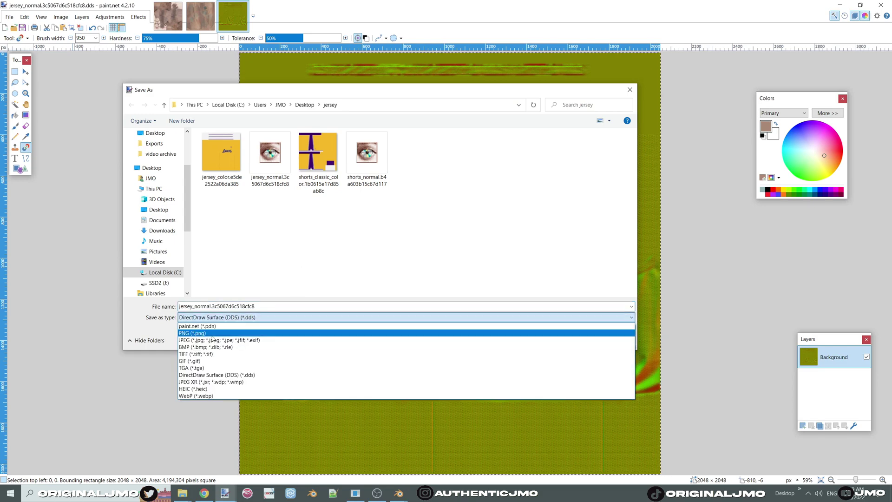
click(256, 333)
text(jerseyn)
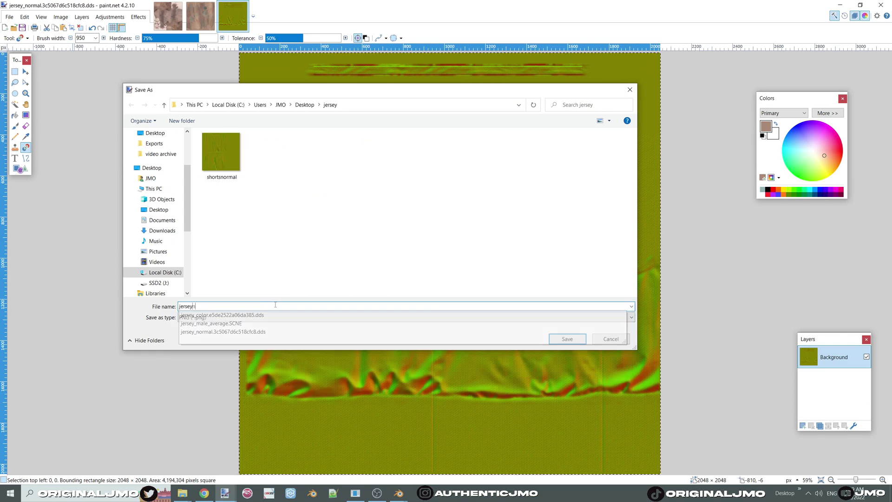
key(Return)
click(830, 476)
Step: Back in Blender, load shortsnormal.png into the shorts' new Image Texture node and link its Color to the shader's Normal input
mouse_move(399, 493)
click(453, 448)
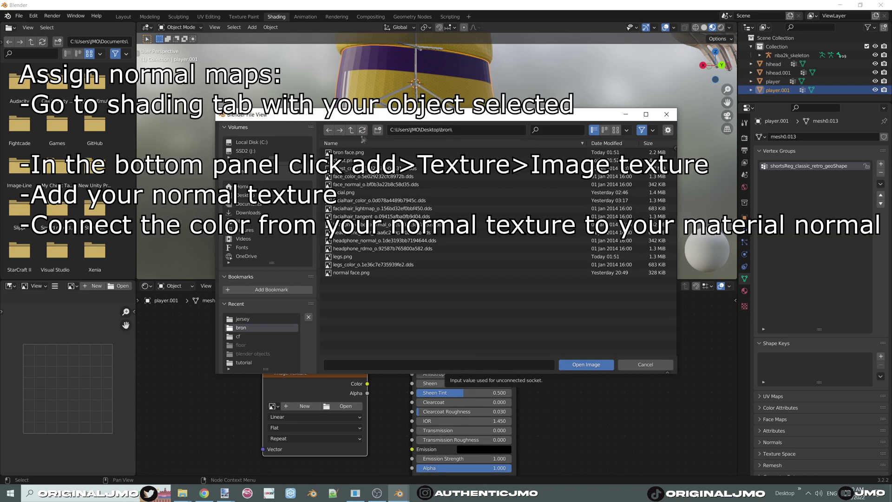
click(243, 319)
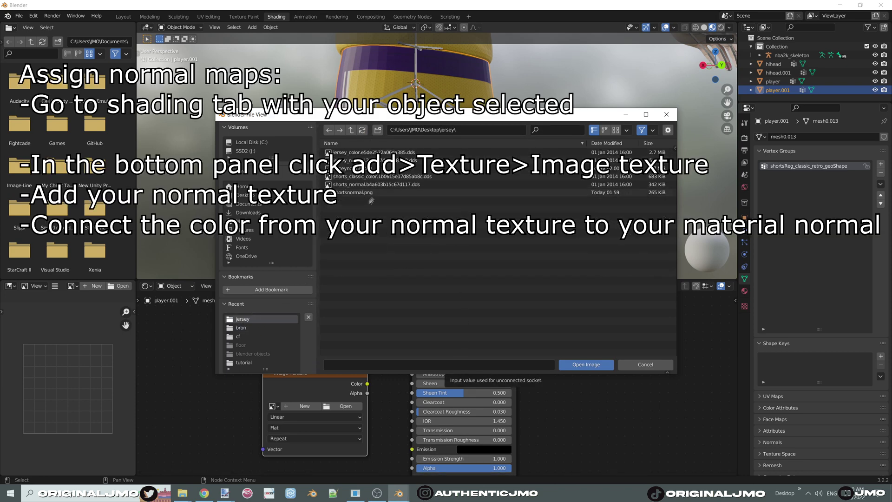
click(585, 364)
scroll(401, 379, down, 2)
middle_drag(395, 382, 396, 325)
drag(407, 406, 413, 406)
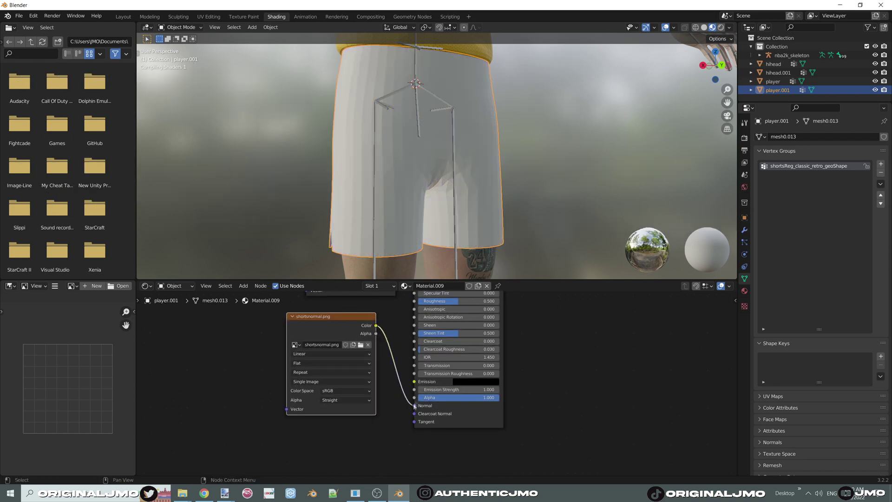
Step: Select the jersey and add an Image Texture node beside its Principled BSDF shader
mouse_move(448, 202)
middle_down()
mouse_move(425, 235)
mouse_move(366, 234)
mouse_move(482, 235)
mouse_move(440, 235)
middle_up()
scroll(441, 233, down, 6)
shift+middle_drag(448, 125, 483, 251)
scroll(465, 228, up, 4)
click(478, 124)
scroll(400, 331, down, 3)
click(247, 288)
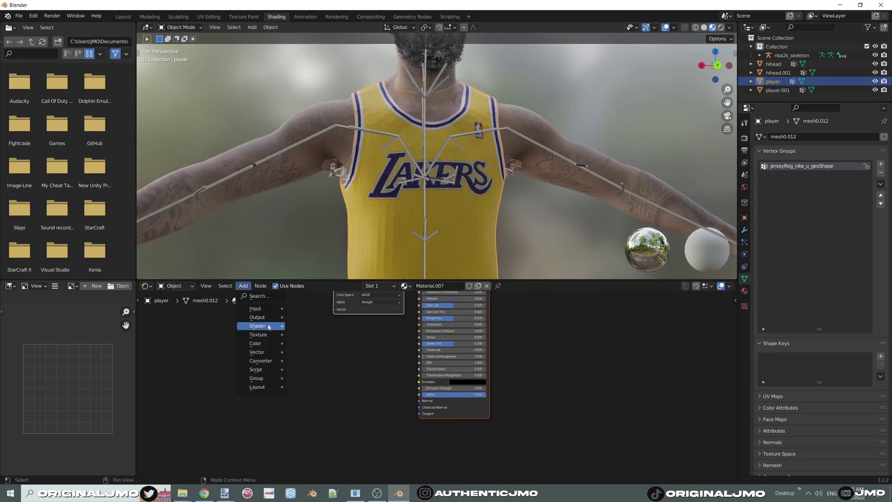
click(316, 378)
click(349, 367)
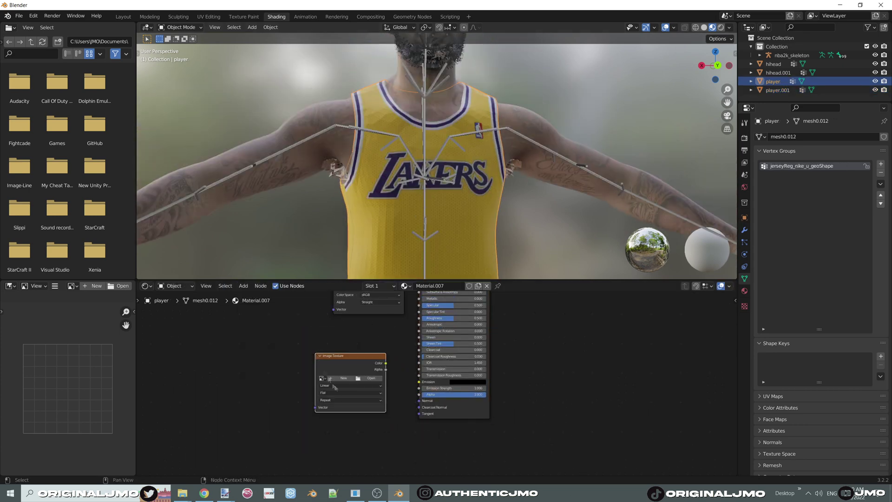
Step: Load jerseynormal.png from the jersey folder into the new node and link its Color to the jersey shader's Normal input
click(371, 378)
click(243, 320)
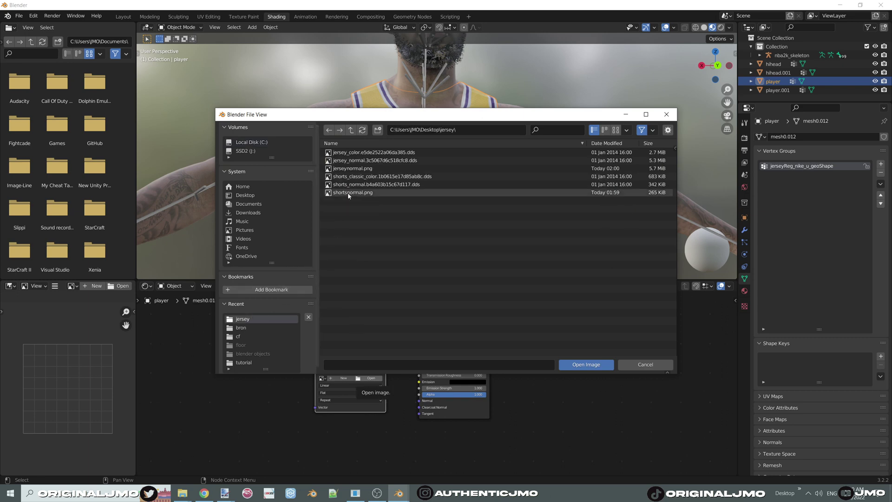
double_click(352, 168)
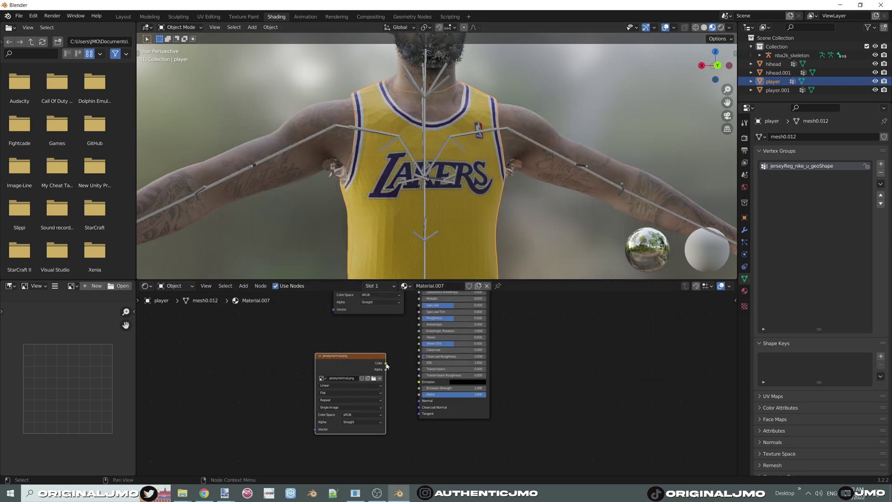
drag(411, 401, 419, 401)
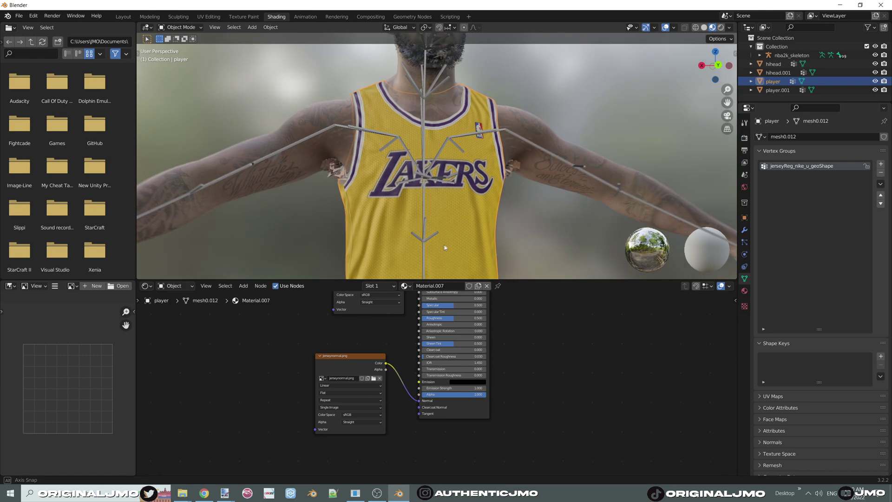
Step: Select the head and body mesh and add an Image Texture node to its Material.005
scroll(446, 243, down, 5)
scroll(445, 243, up, 6)
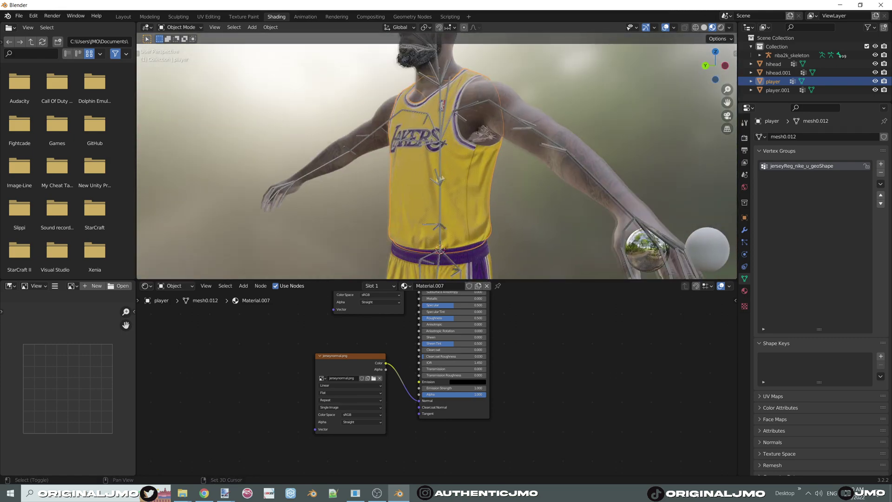
click(437, 107)
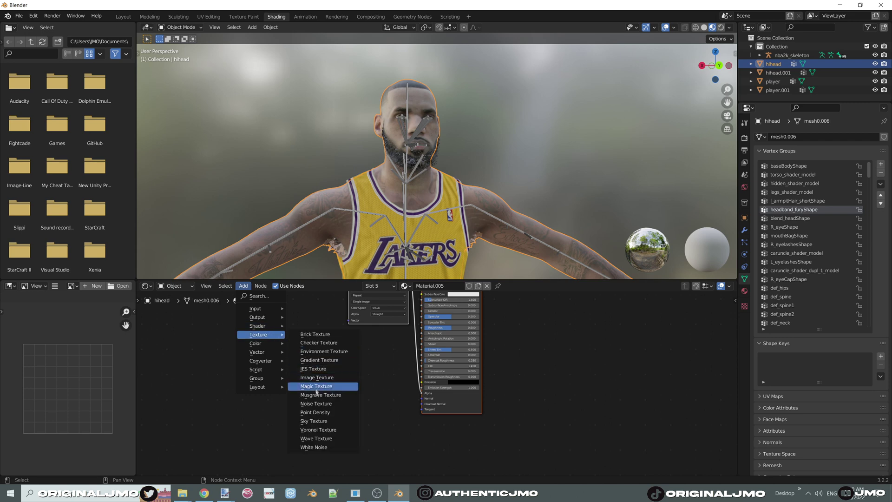
click(330, 380)
click(350, 379)
Step: Load normal face.png from the bron folder into the new node and link its Color to the Normal input of Material.005
click(367, 377)
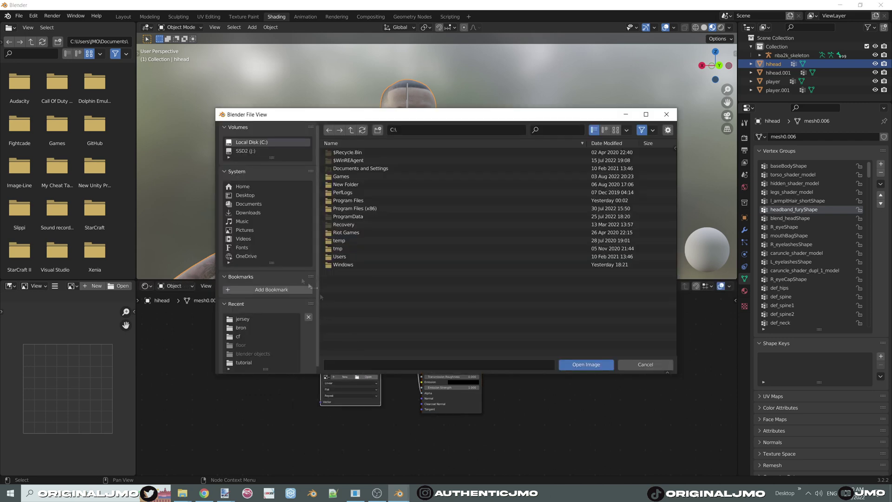
click(243, 327)
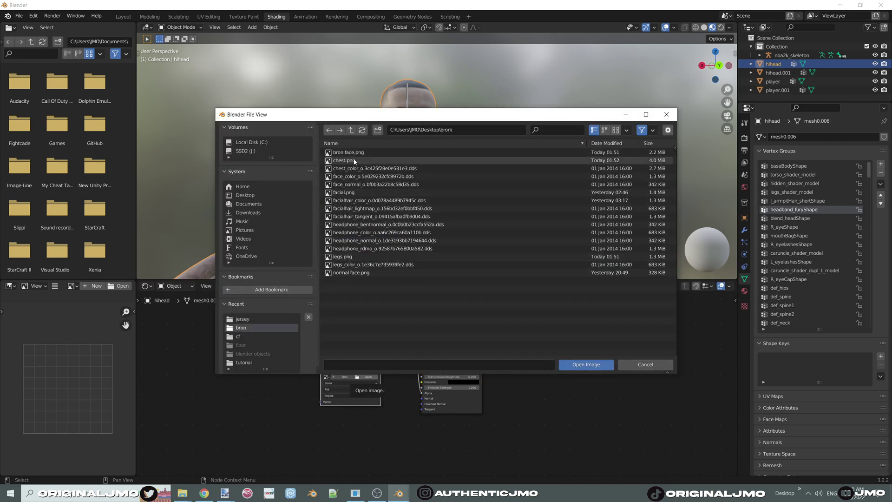
double_click(353, 273)
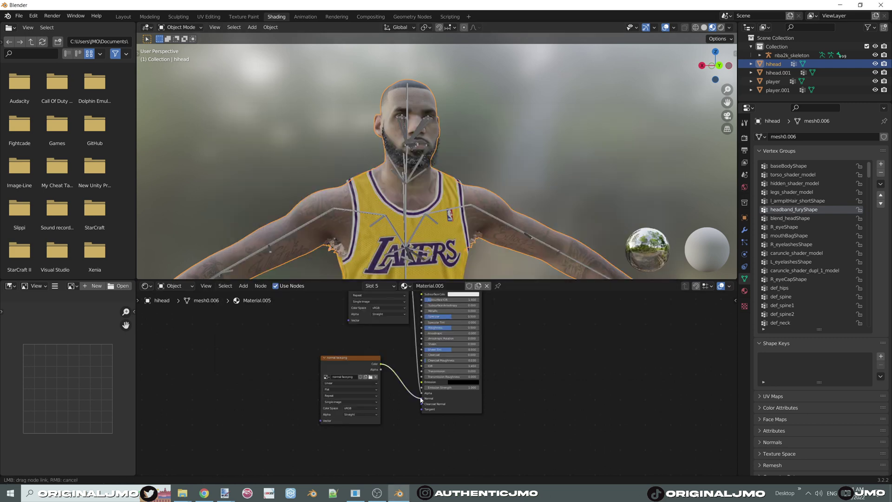
scroll(432, 179, up, 5)
mouse_move(433, 179)
shift+middle_down()
mouse_move(434, 239)
mouse_move(437, 189)
shift+middle_up()
scroll(434, 239, up, 3)
middle_drag(437, 189, 472, 188)
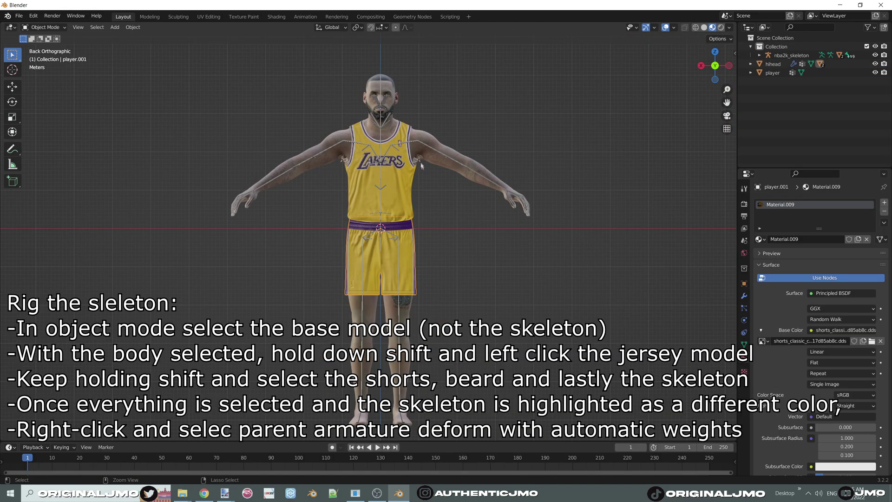
Step: In the Layout workspace, select the body, jersey, shorts, beard and lastly the skeleton, and parent them using Armature Deform With Automatic Weights
scroll(446, 195, up, 5)
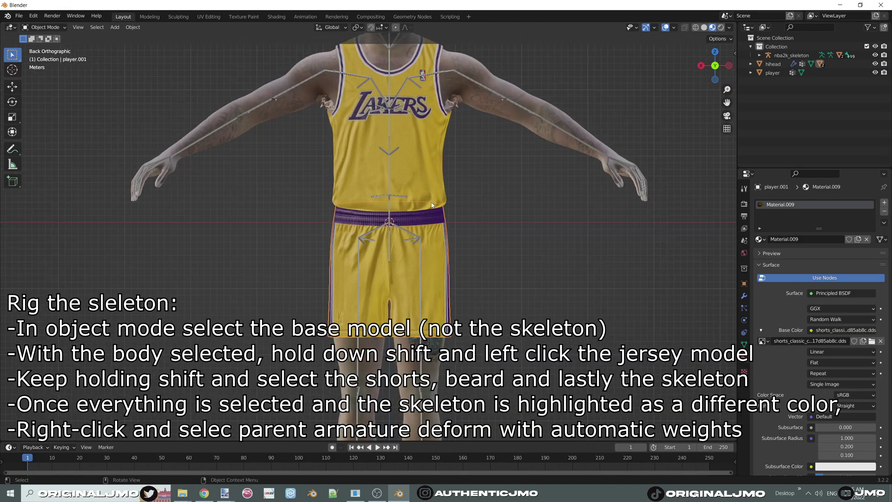
scroll(453, 199, down, 4)
click(422, 143)
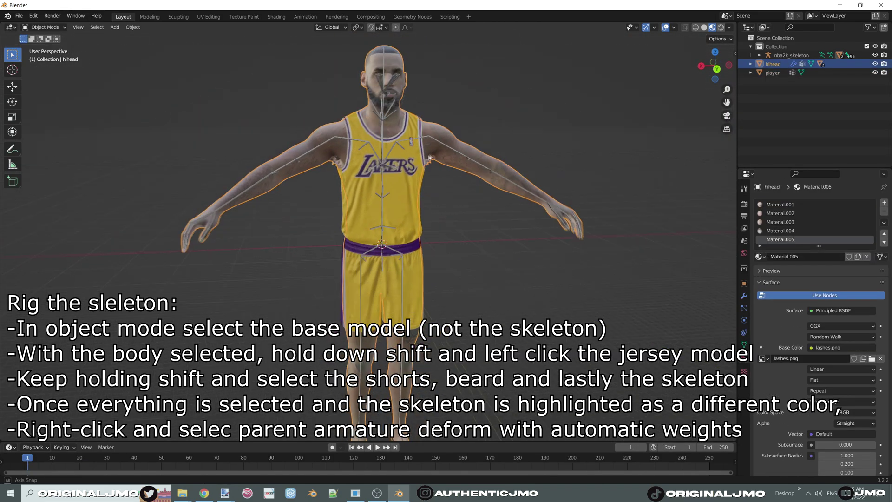
shift+click(420, 154)
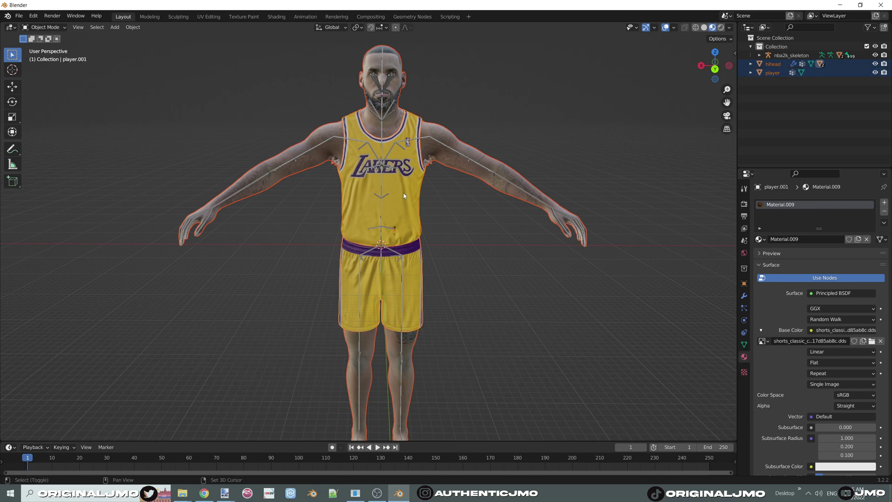
shift+click(411, 139)
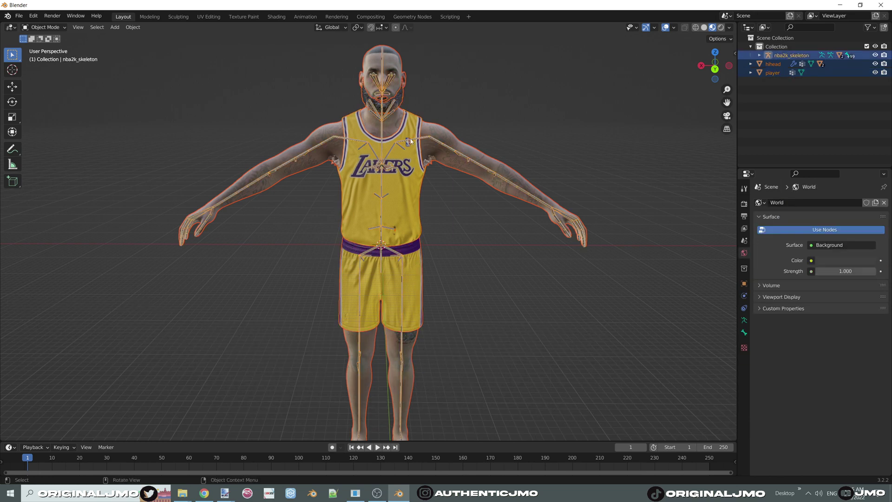
right_click(411, 138)
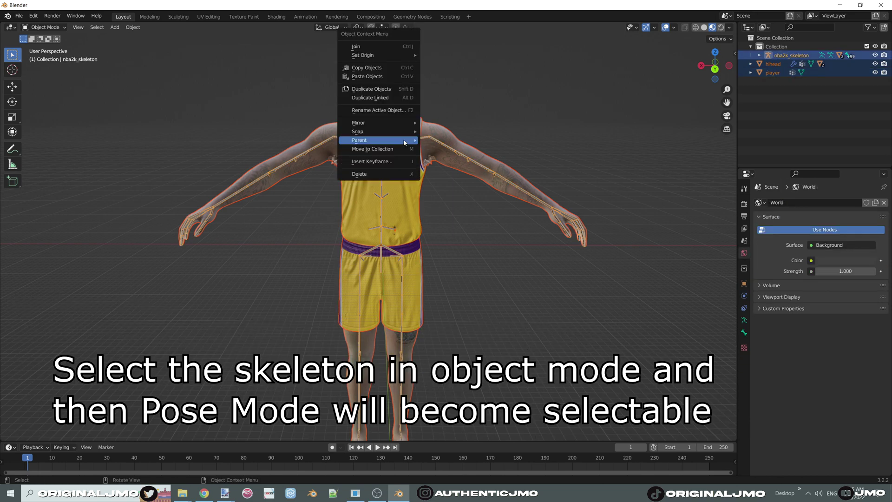
mouse_move(424, 144)
click(475, 168)
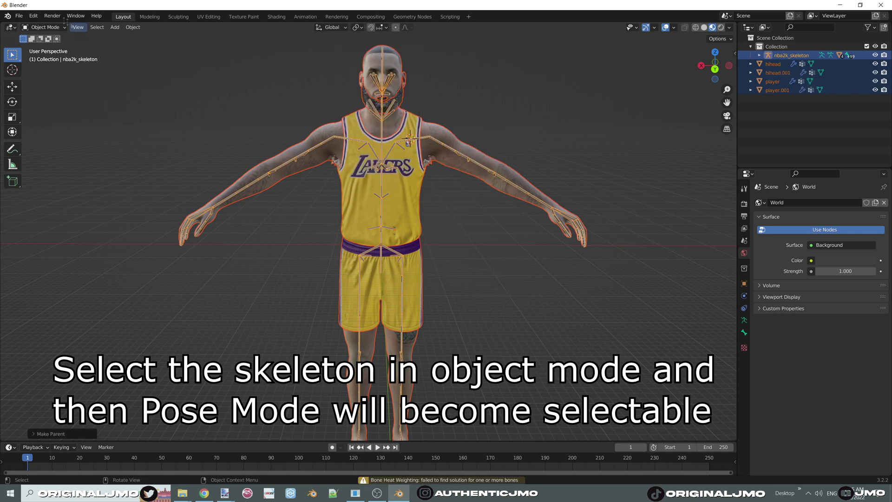
Step: Switch the skeleton to Pose Mode and try rotating the head bones
click(46, 56)
drag(437, 50, 339, 128)
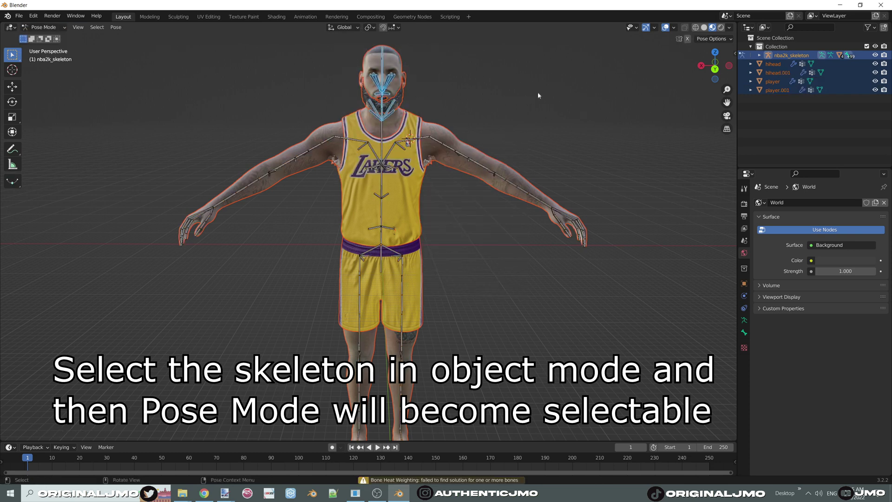
key(r)
key(Escape)
Step: Select the bones of the character's left arm and rotate them down so the arm hangs beside the body
drag(643, 126, 428, 266)
key(r)
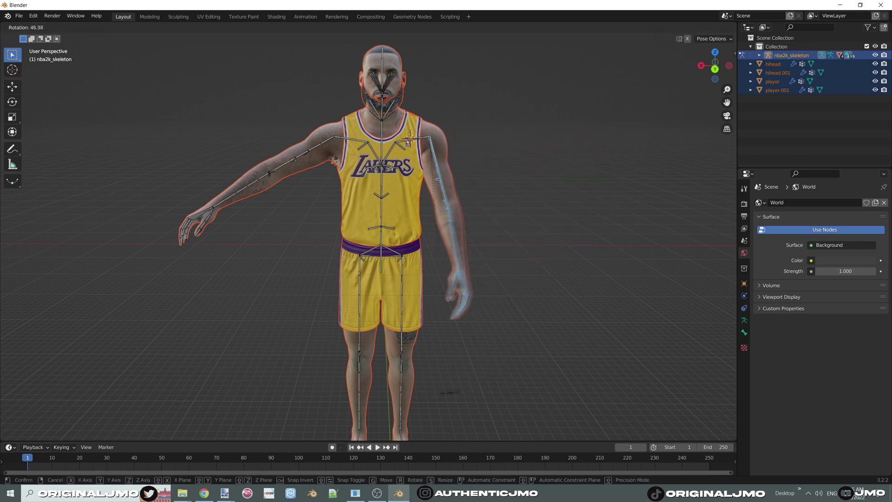
click(437, 394)
Step: Rotate the bones of the character's right arm down to match the other arm and check the posed upper body
drag(242, 192, 327, 284)
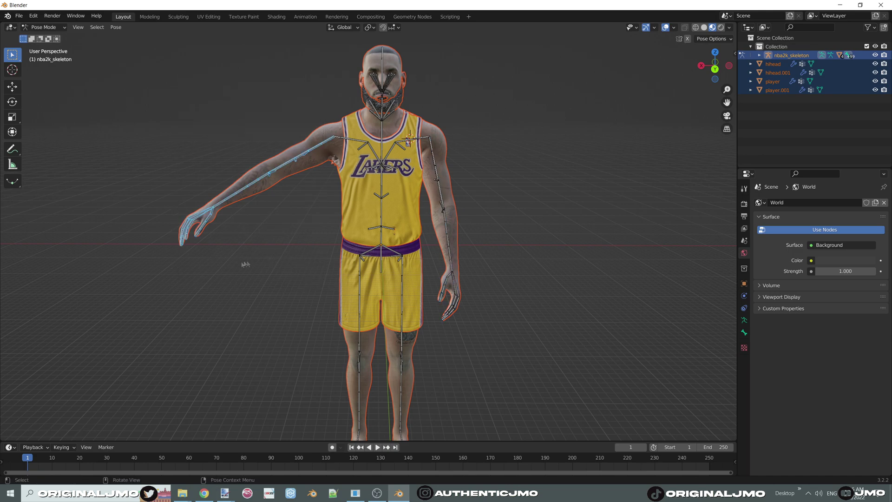
key(r)
click(370, 332)
middle_drag(371, 337, 411, 351)
scroll(403, 314, up, 4)
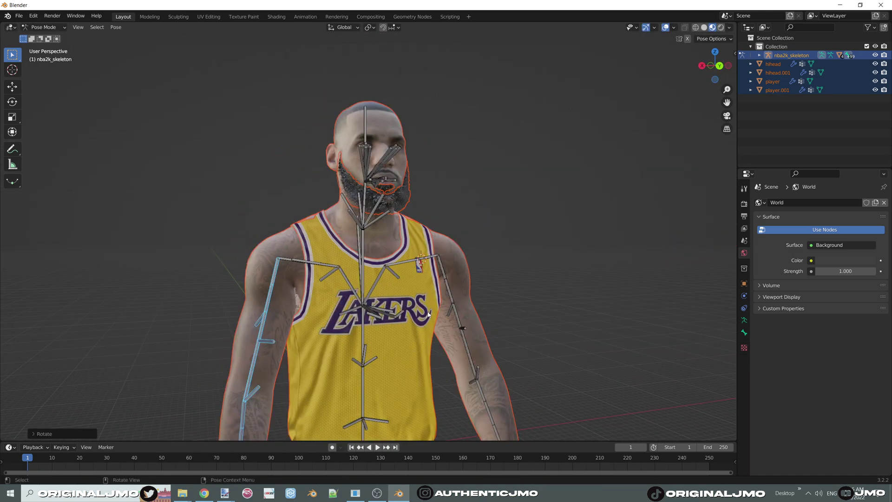
Step: Preview the posed model in rendered shading and return to material preview
click(720, 27)
click(712, 27)
mouse_move(507, 307)
middle_down()
mouse_move(442, 295)
mouse_move(386, 299)
mouse_move(428, 299)
mouse_move(406, 303)
mouse_move(442, 263)
mouse_move(426, 279)
mouse_move(419, 320)
mouse_move(449, 320)
middle_up()
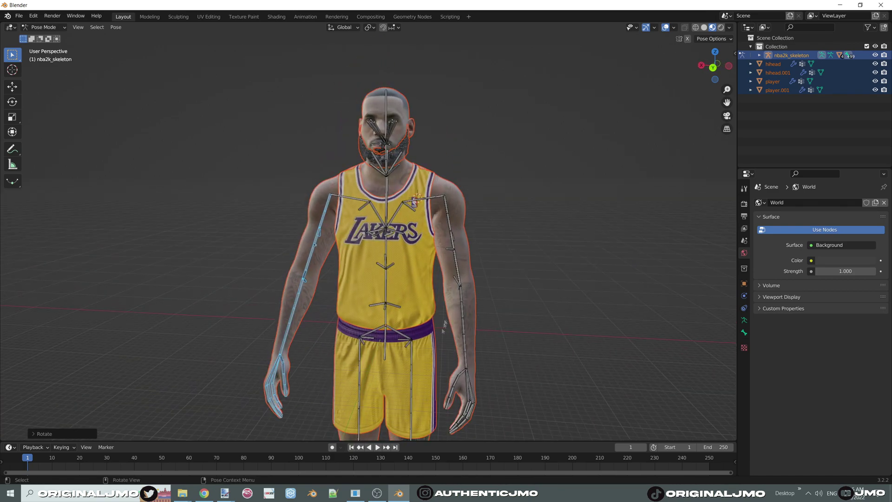
click(378, 492)
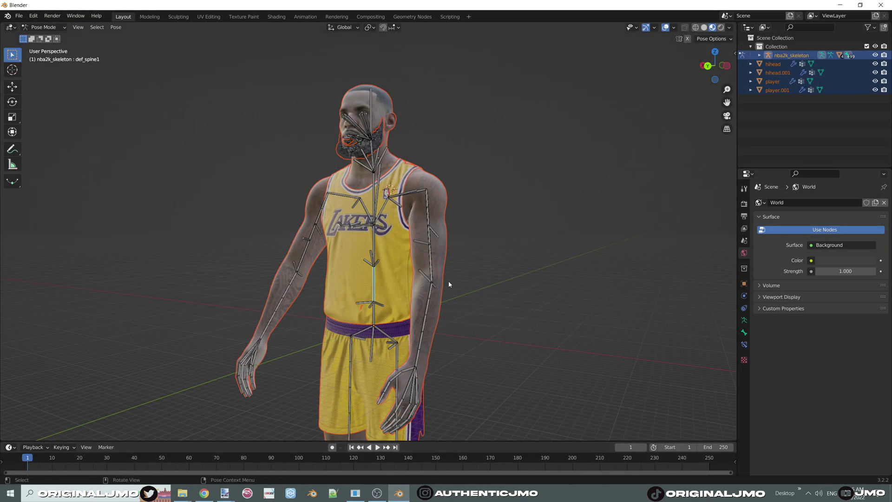
Step: Try rotating the bones of the character's right leg out to the side
key(r)
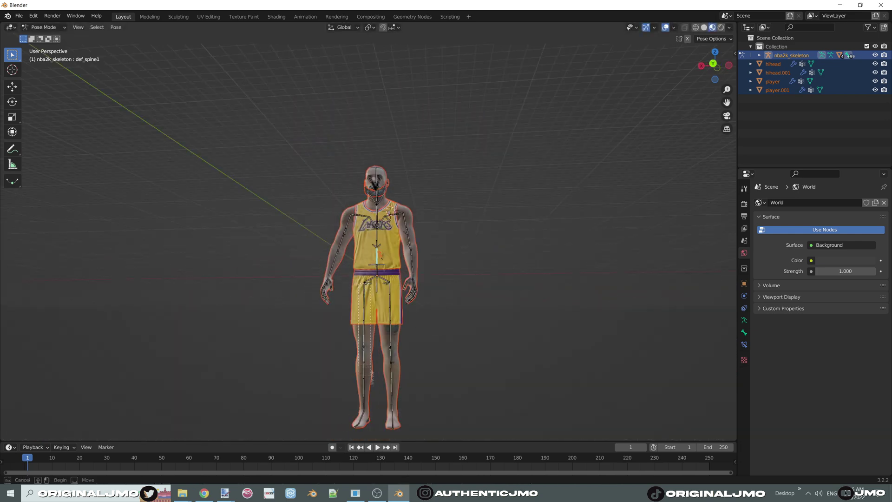
scroll(374, 416, up, 1)
key(r)
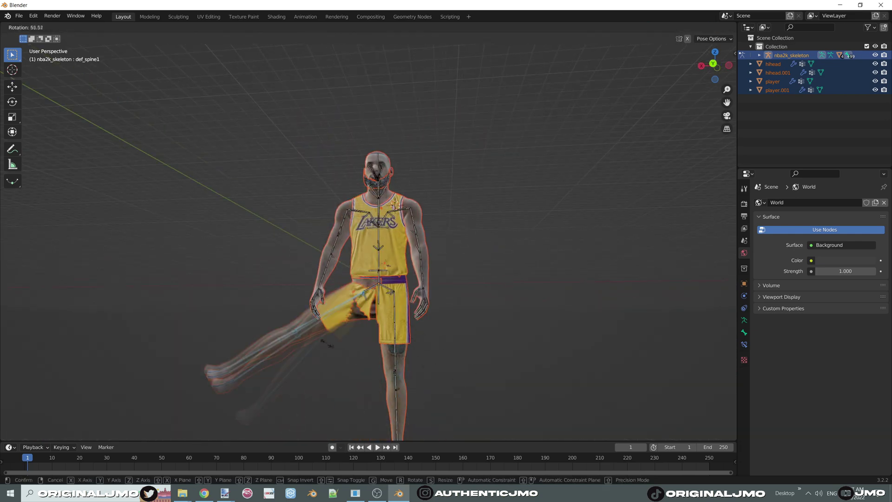
key(Escape)
middle_drag(464, 358, 432, 285)
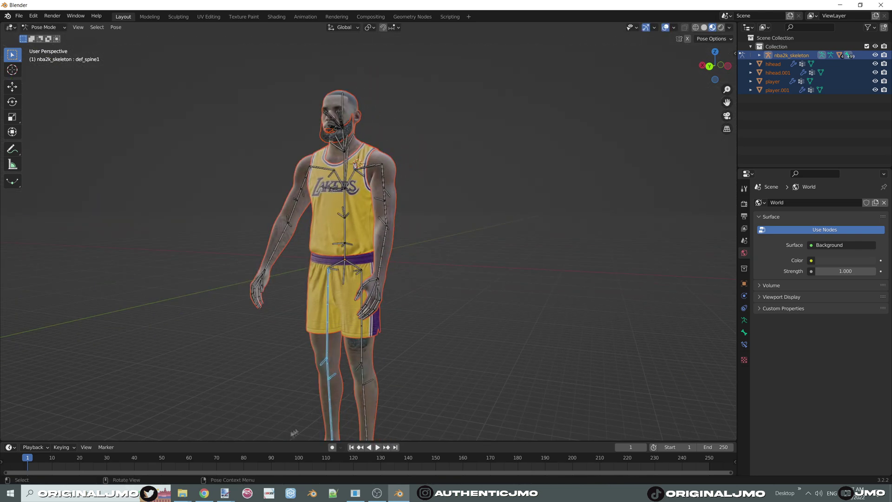
Step: Return the skeleton to Object Mode and add a Sun light to the scene
middle_drag(460, 253, 321, 230)
key(ctrl+a)
key(ctrl+a)
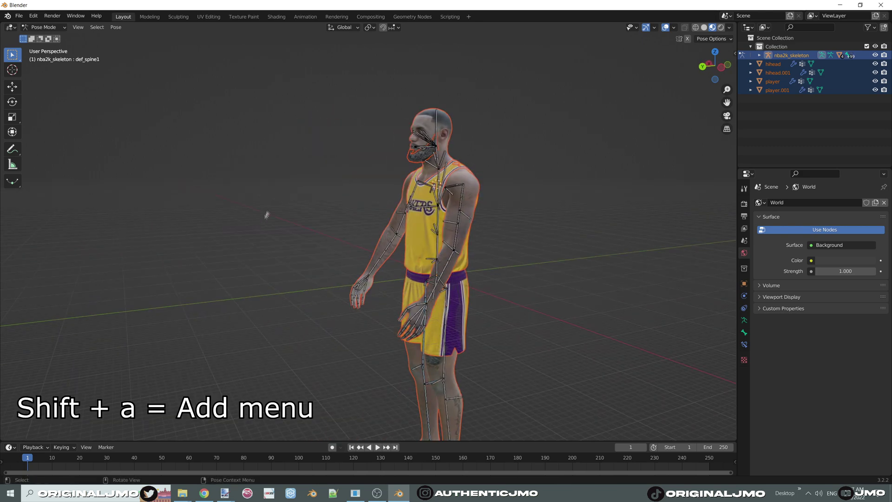
click(43, 27)
click(43, 35)
key(shift+a)
mouse_move(241, 161)
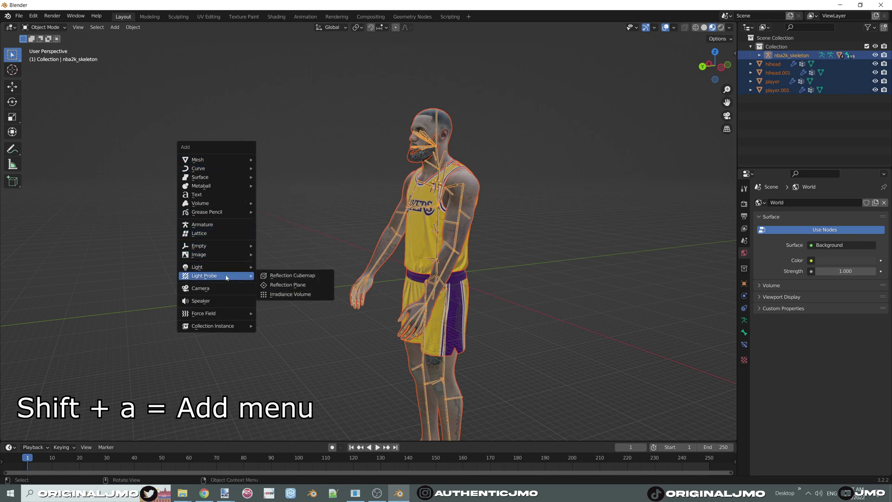
mouse_move(226, 270)
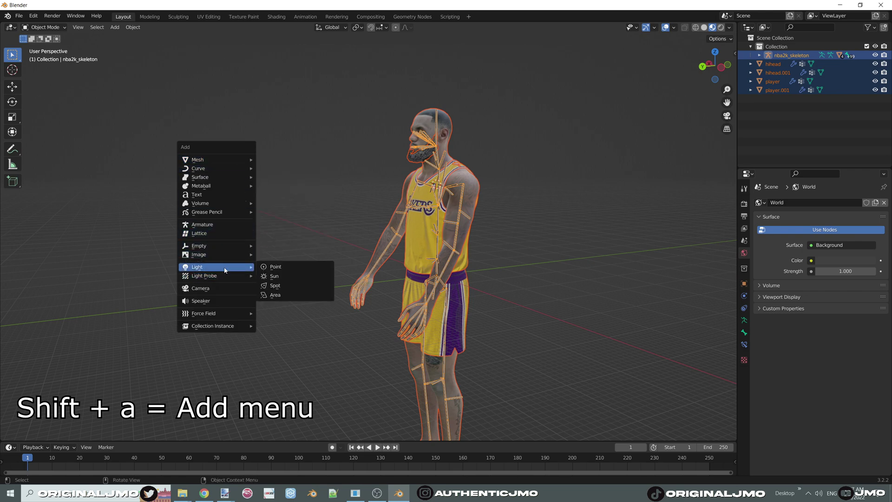
click(280, 278)
Step: Move the sun above and in front of the character and switch the viewport to rendered shading
key(g)
click(140, 102)
click(721, 28)
middle_drag(436, 140, 449, 142)
key(g)
click(484, 141)
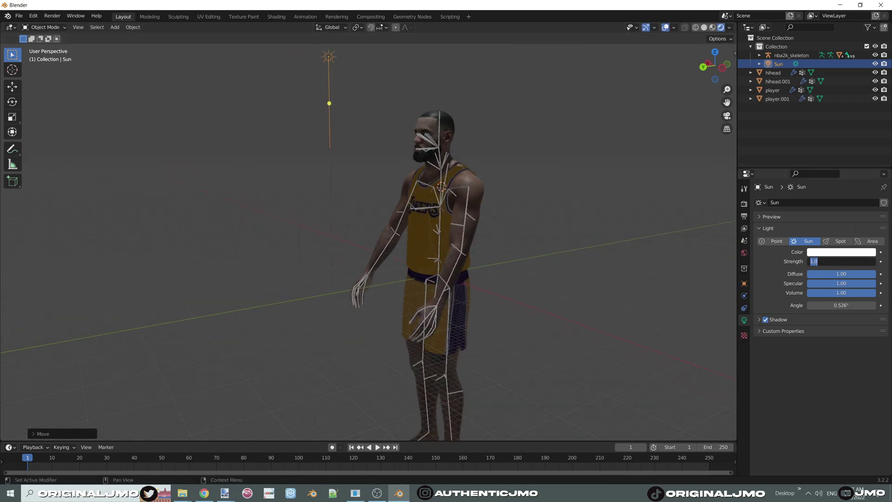
Step: Set the sun's strength to 5 and reposition it in front of the character
key(Return)
middle_drag(470, 234, 539, 239)
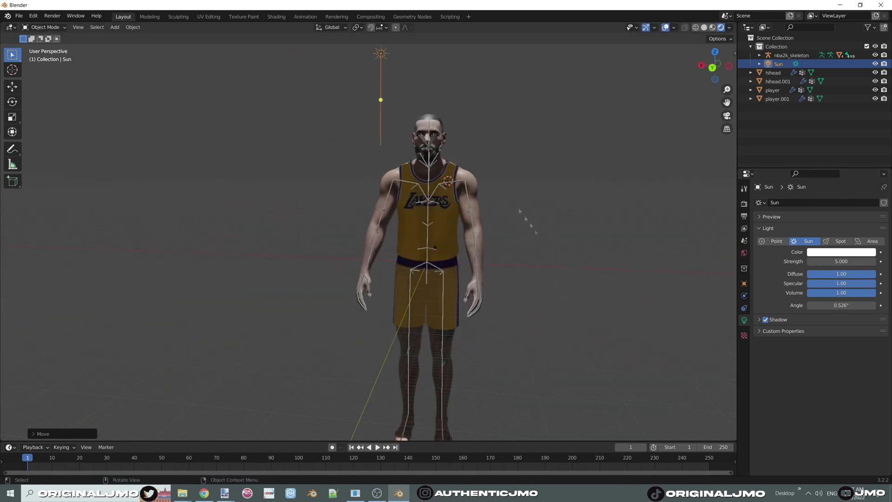
key(g)
click(498, 282)
middle_drag(498, 283, 404, 279)
key(g)
click(370, 236)
Step: Add a camera to the scene
middle_drag(371, 236, 484, 177)
scroll(526, 225, up, 2)
shift+middle_drag(483, 176, 464, 309)
scroll(470, 309, up, 1)
middle_drag(519, 322, 499, 331)
scroll(424, 309, down, 4)
middle_drag(628, 224, 358, 316)
key(shift+a)
click(405, 323)
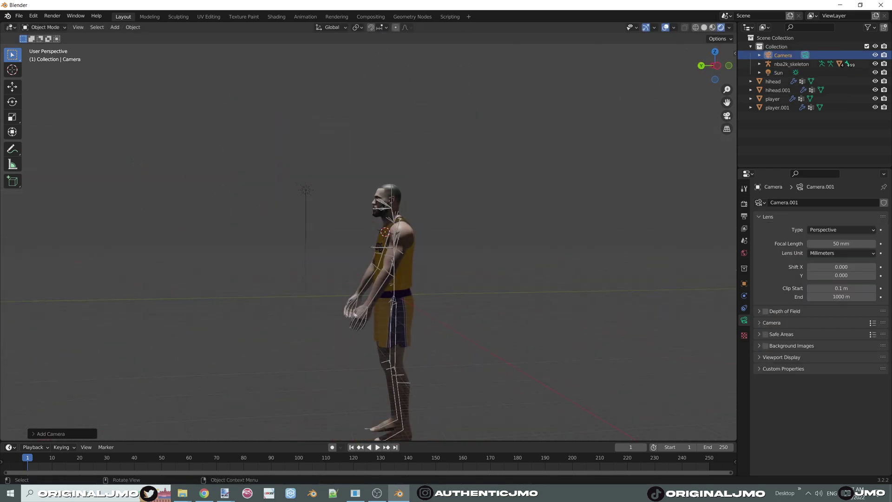
Step: Move the camera away from the character and scale it up
click(170, 269)
key(s)
click(279, 304)
key(s)
click(305, 298)
Step: Move the camera in front of the character, off to his left at about head height
middle_drag(307, 296, 363, 337)
key(g)
click(437, 410)
middle_drag(446, 367, 328, 362)
key(g)
click(263, 393)
middle_drag(264, 391, 397, 320)
key(g)
click(585, 249)
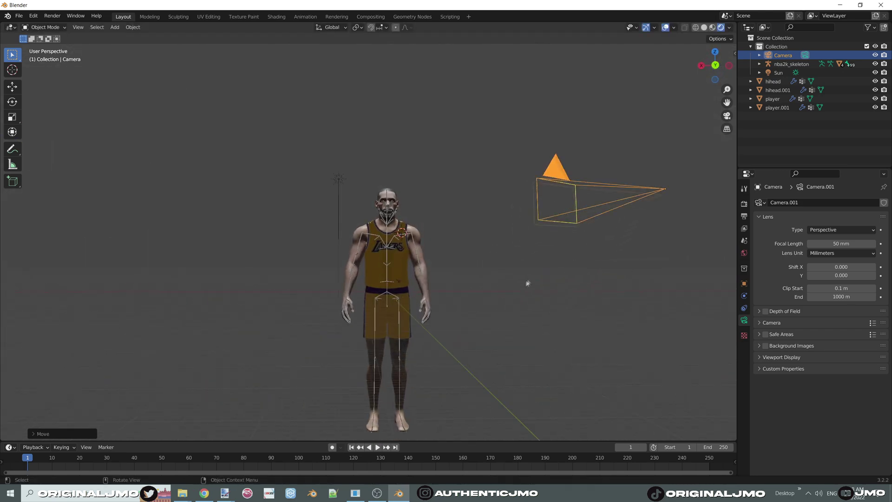
Step: Select the skeleton, switch it to Pose Mode and rotate the bones of the character's left arm
scroll(528, 283, up, 3)
click(479, 265)
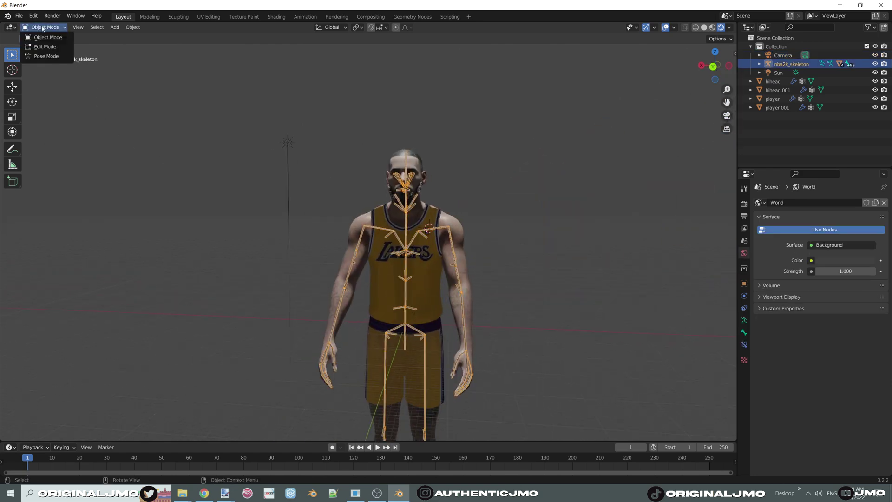
click(46, 56)
middle_drag(470, 260, 471, 228)
click(713, 61)
drag(514, 209, 463, 411)
key(r)
click(548, 381)
key(r)
middle_drag(548, 381, 483, 379)
Step: Rotate the bones of the character's left arm again to bring the lower arm beside the body
click(435, 367)
key(r)
click(490, 378)
drag(501, 289, 424, 370)
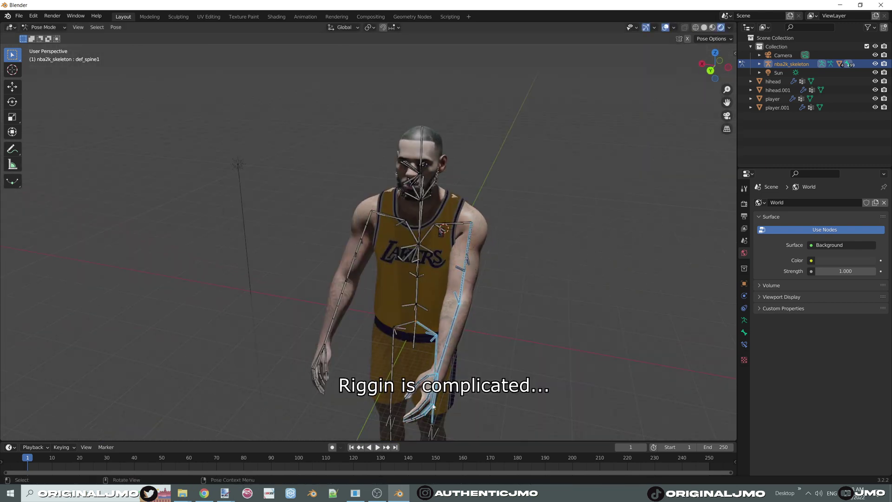
middle_drag(433, 407, 460, 399)
drag(509, 279, 471, 353)
key(r)
click(492, 368)
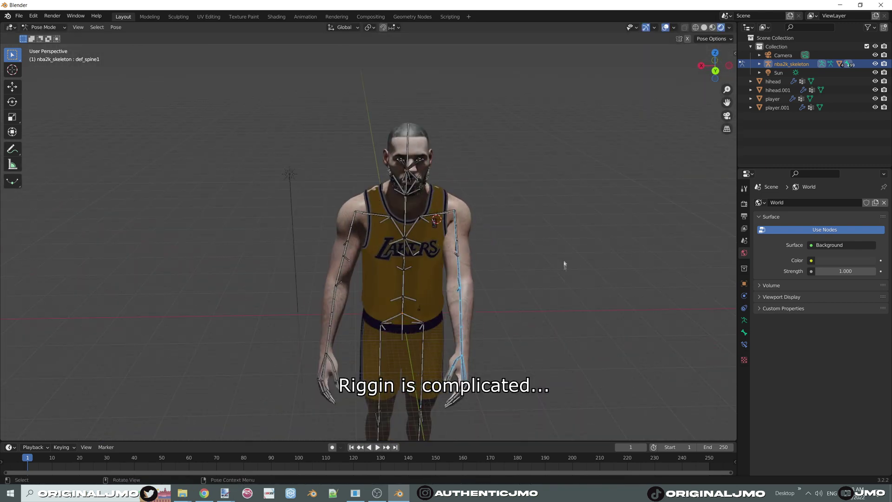
Step: Select the left forearm and hand bones and rotate them to bend the elbow
middle_drag(564, 265, 575, 302)
drag(523, 273, 454, 360)
middle_drag(476, 353, 489, 299)
key(r)
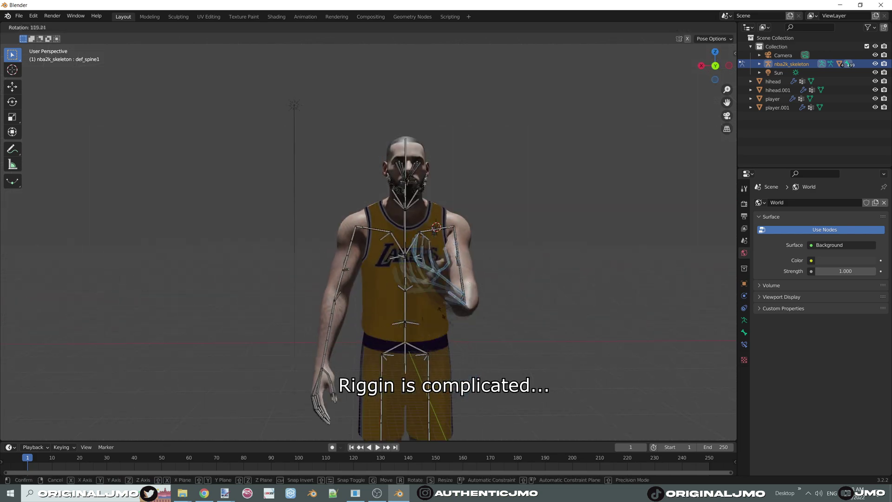
click(555, 371)
middle_drag(555, 370, 481, 365)
Step: Rotate the left forearm and hand so they reach forward in front of the waist with the palm up
key(r)
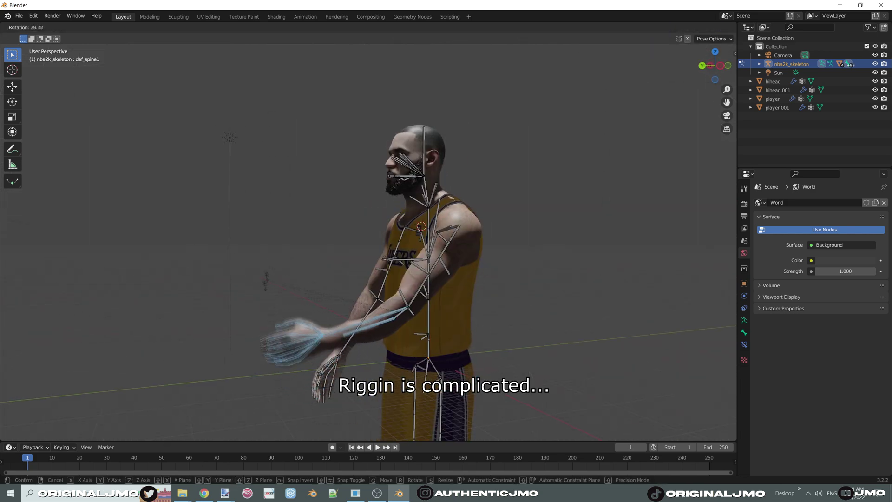
click(279, 308)
middle_drag(391, 317, 344, 321)
key(r)
click(386, 316)
scroll(386, 316, up, 3)
middle_drag(419, 288, 439, 276)
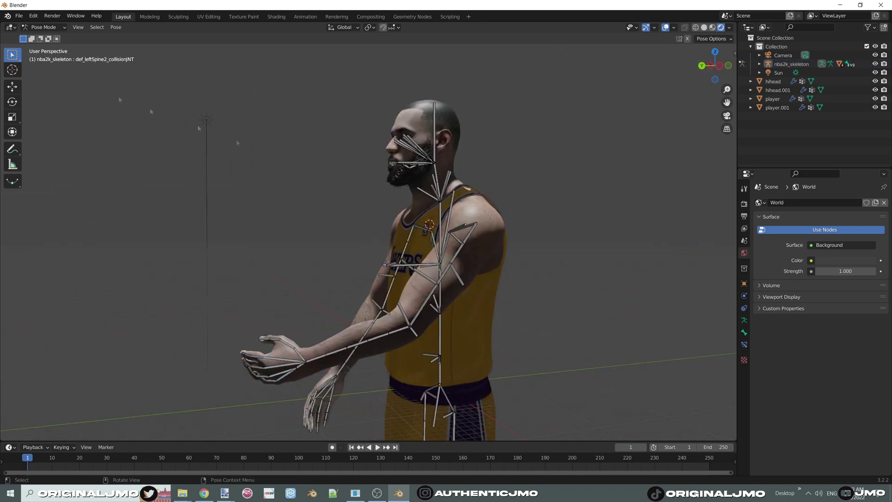
Step: Switch the body mesh to Sculpt Mode, turn off X symmetry and try an Elastic Deform stroke on the left arm
click(47, 37)
click(43, 26)
click(47, 56)
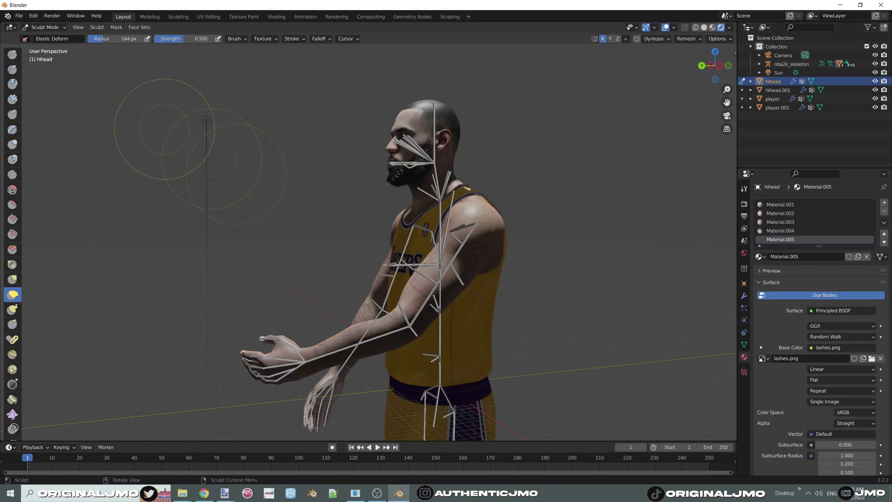
shift+middle_drag(437, 288, 358, 331)
scroll(542, 295, up, 3)
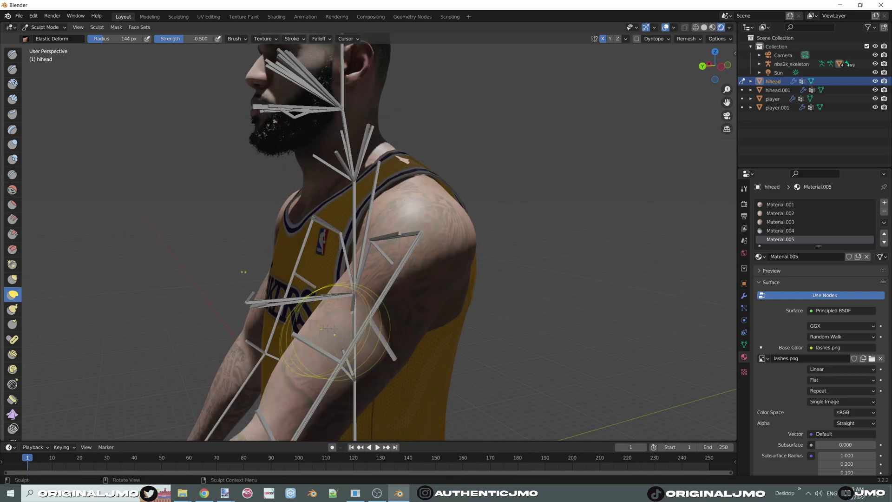
click(602, 40)
scroll(353, 279, down, 4)
mouse_move(315, 293)
mouse_down()
mouse_move(283, 279)
mouse_move(251, 242)
mouse_up()
key(ctrl+z)
scroll(241, 155, down, 4)
Step: Return the body mesh to Object Mode and look through the scene camera
click(44, 27)
click(46, 36)
key(KP_0)
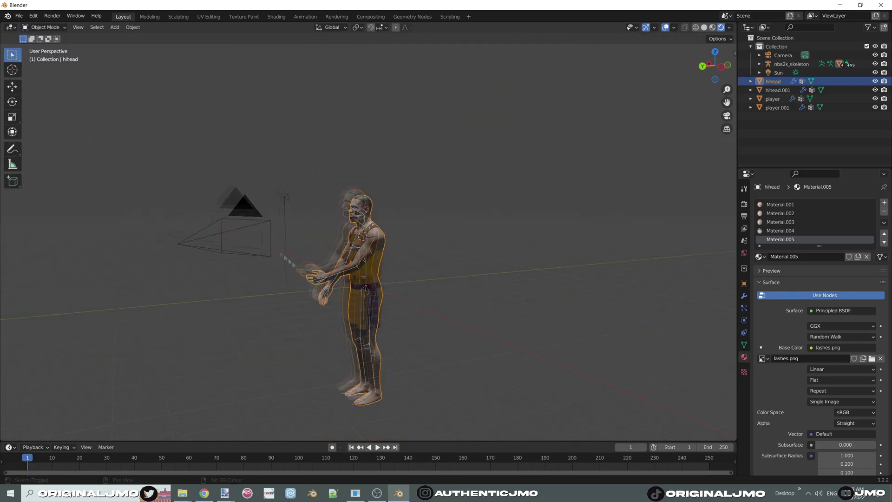
scroll(402, 253, down, 2)
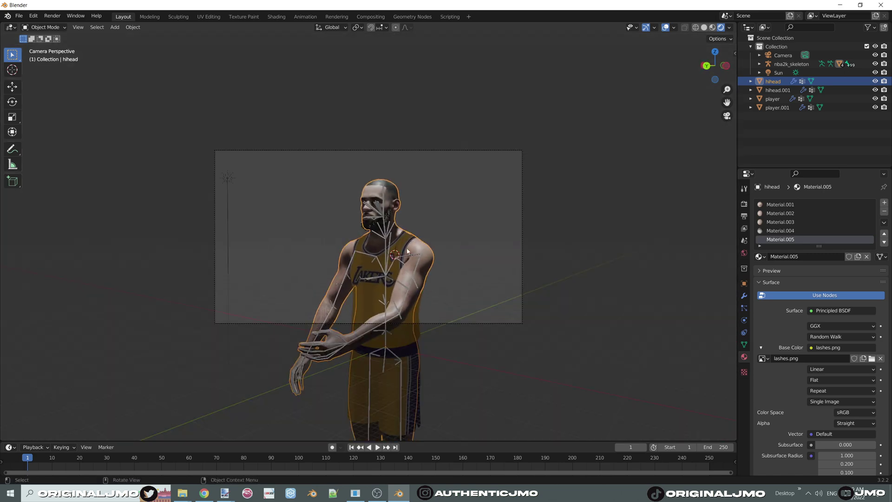
key(g)
right_click(403, 250)
scroll(455, 247, down, 1)
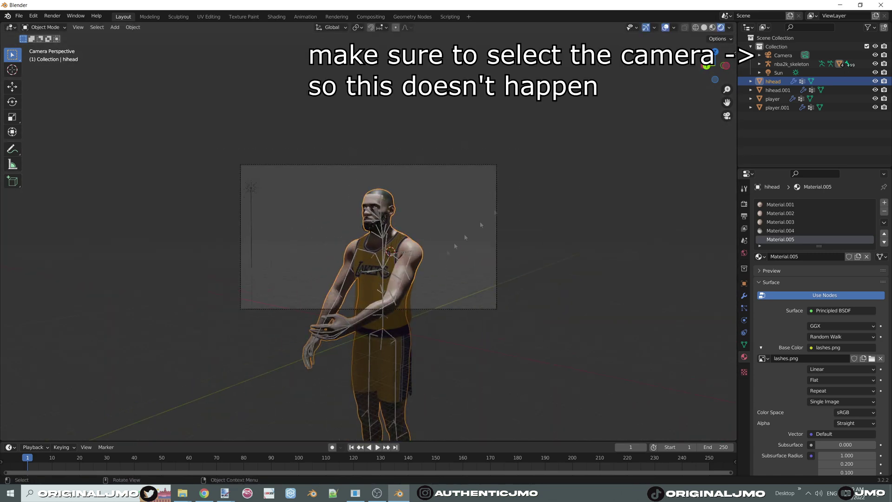
Step: Select the camera and move it to reframe the character's upper body
click(783, 56)
key(g)
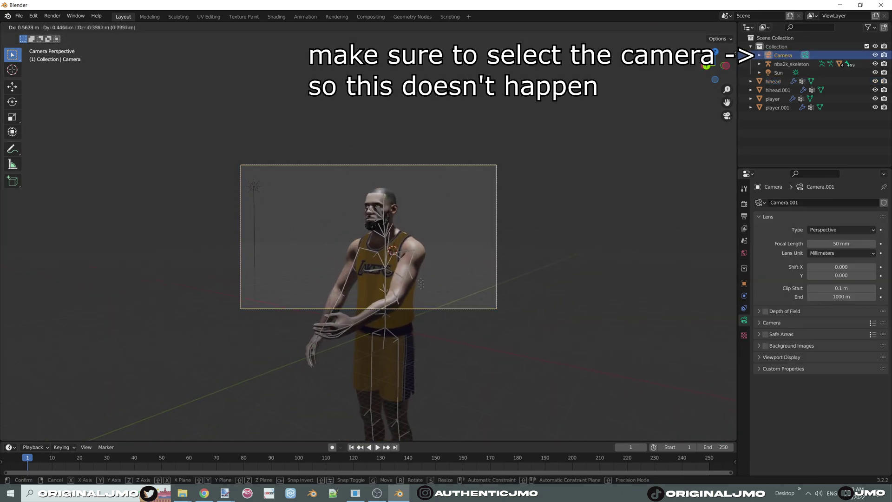
click(399, 244)
Step: Set the sun's strength to 8 and angle to 40.5°, and render the camera view
click(779, 74)
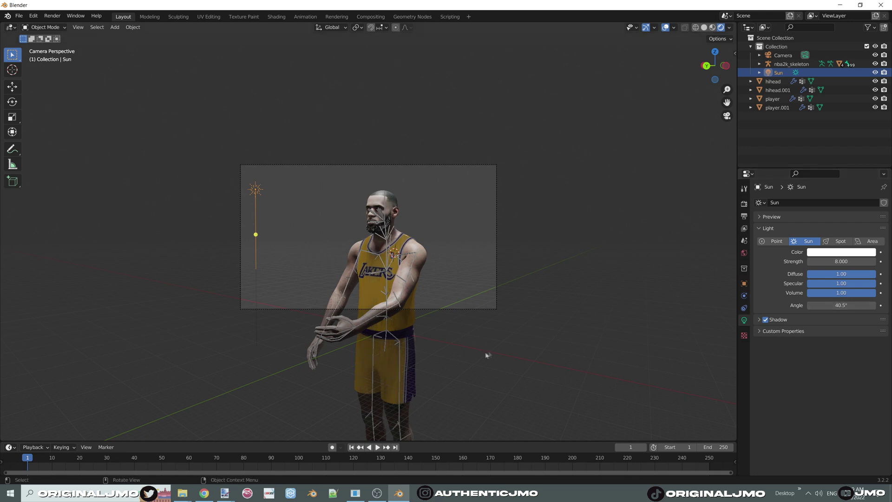
scroll(487, 355, up, 2)
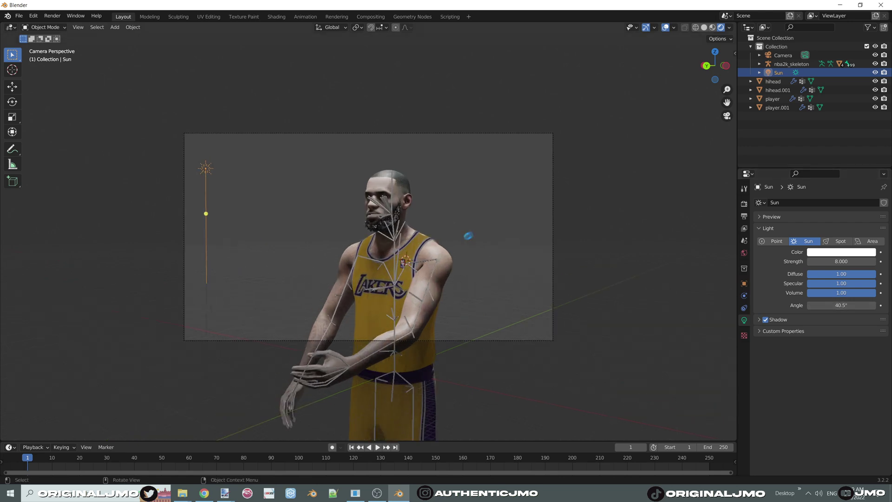
key(F12)
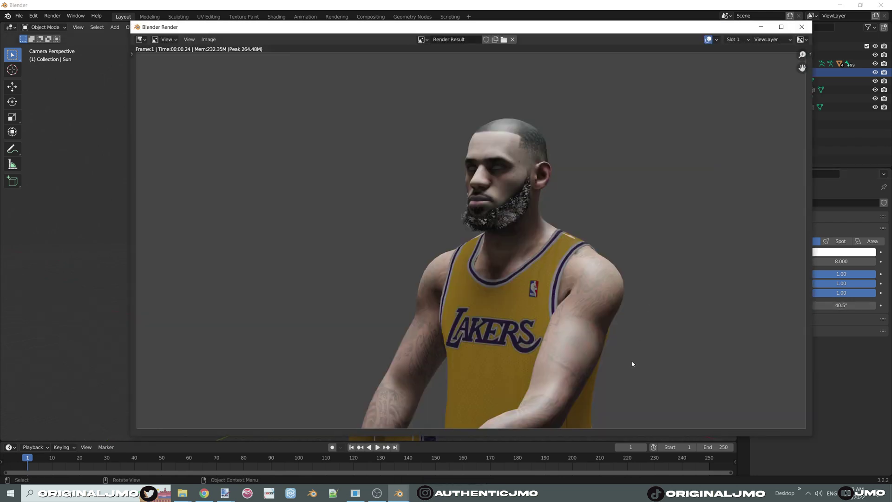
click(802, 26)
Step: In Pose Mode, select the bones of the character's raised right arm and rotate them down
mouse_move(467, 254)
middle_down()
mouse_move(488, 280)
mouse_move(462, 269)
mouse_move(459, 253)
middle_up()
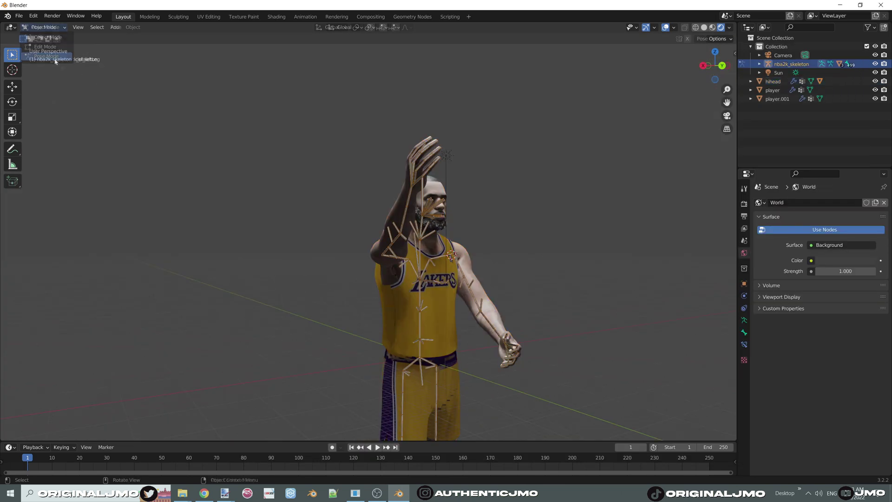
click(390, 251)
key(r)
middle_drag(389, 251, 535, 232)
click(465, 242)
drag(553, 142, 394, 255)
key(r)
click(409, 321)
Step: Rotate the character's right arm so it extends straight out at about shoulder height
middle_drag(409, 320, 349, 355)
key(r)
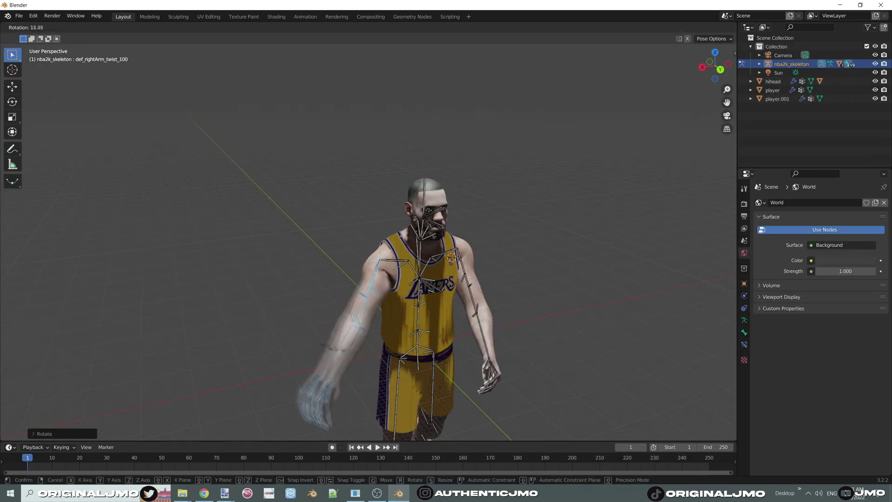
click(325, 279)
middle_drag(326, 279, 297, 256)
click(549, 303)
Step: Look through the scene camera and render the new pose
key(KP_0)
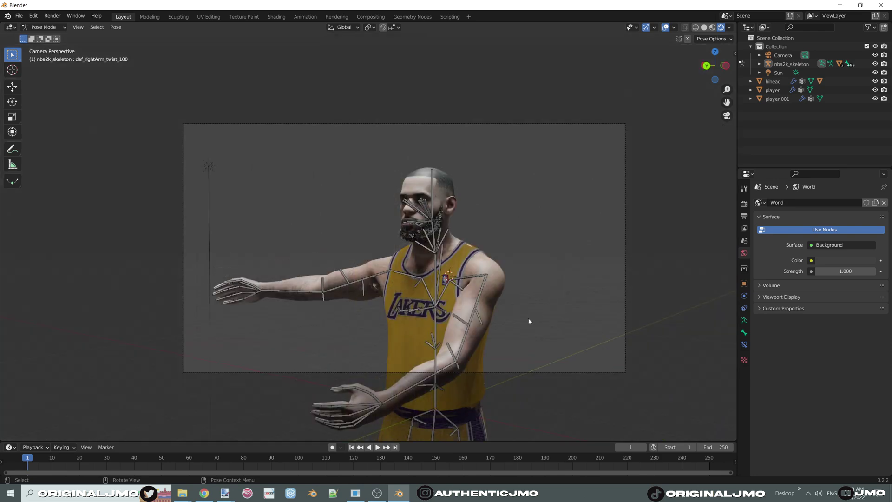
key(F12)
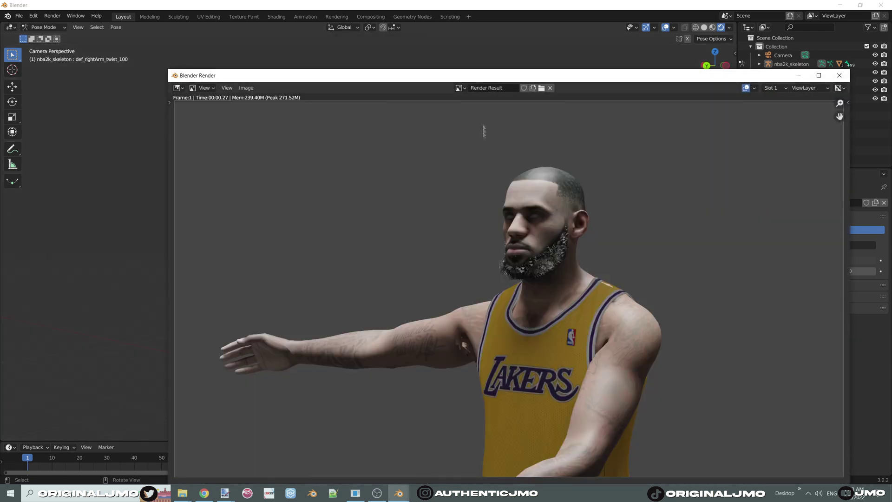
drag(541, 75, 464, 26)
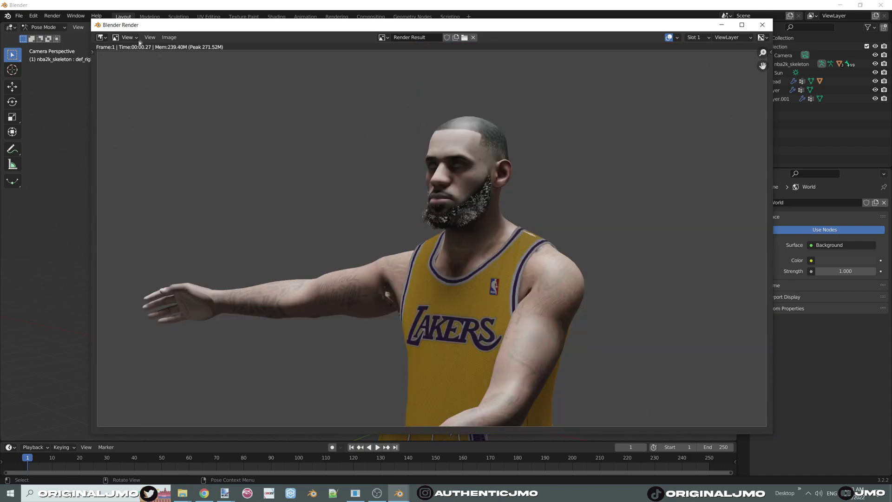
Step: Open the Save As dialog for the rendered image, cancel it and close the render window
click(169, 37)
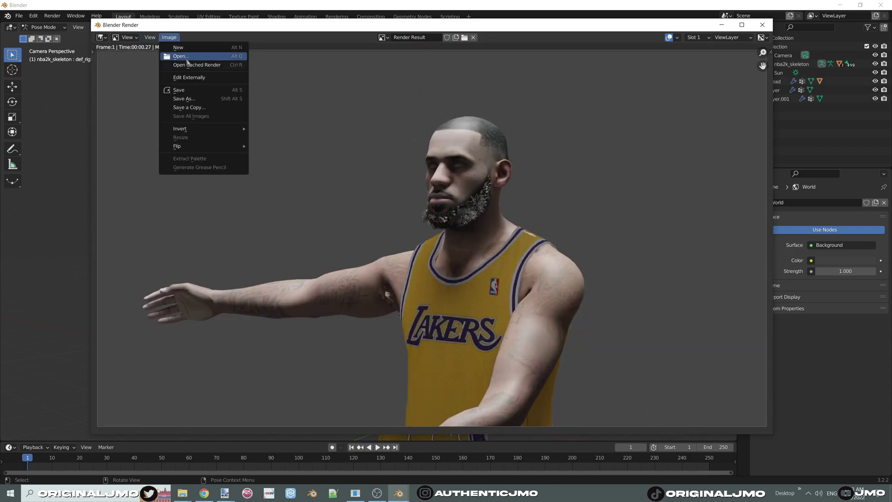
click(189, 101)
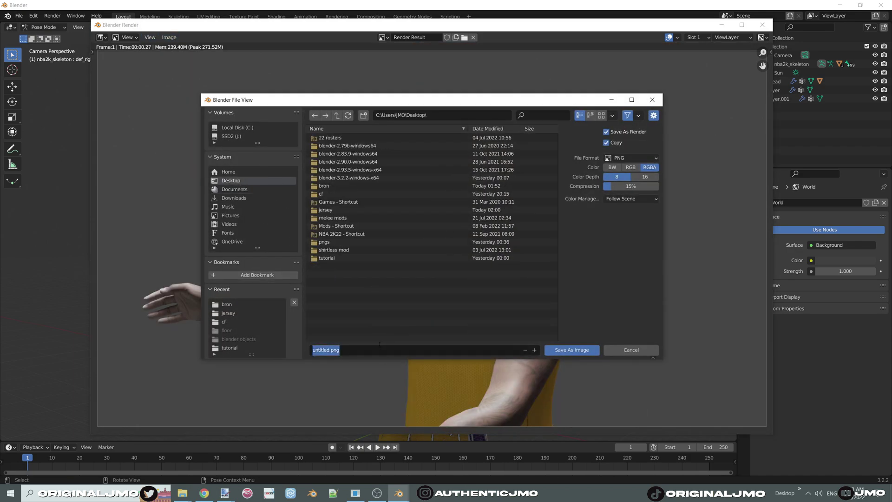
click(631, 350)
click(762, 24)
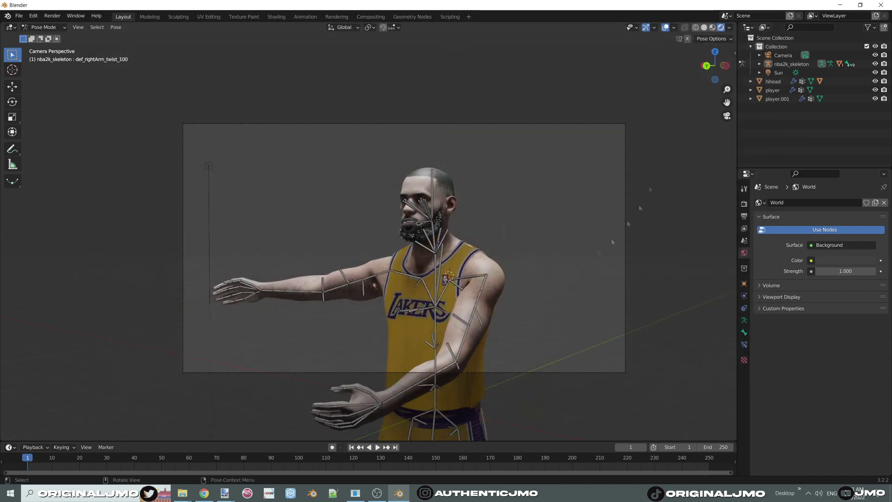
middle_drag(618, 237, 509, 251)
click(19, 16)
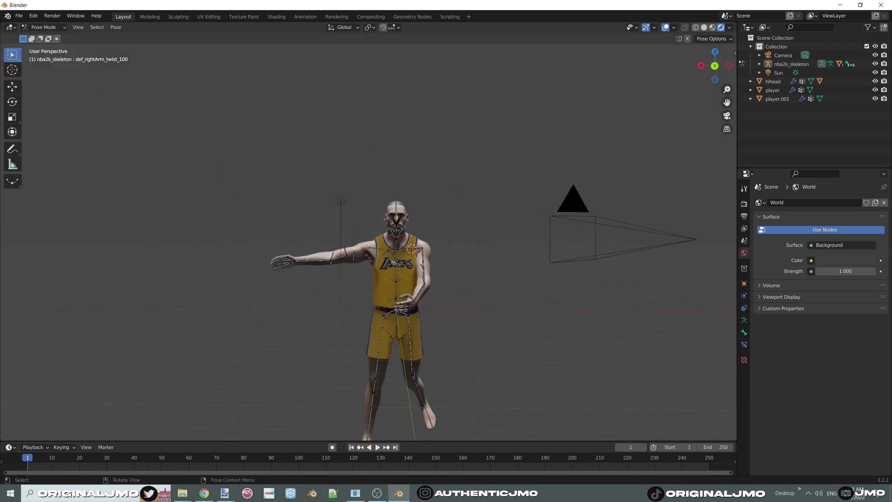
click(116, 27)
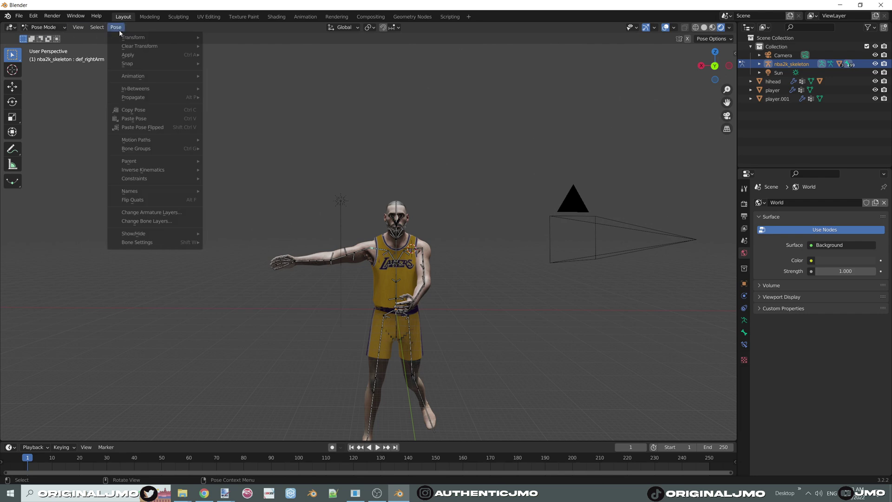